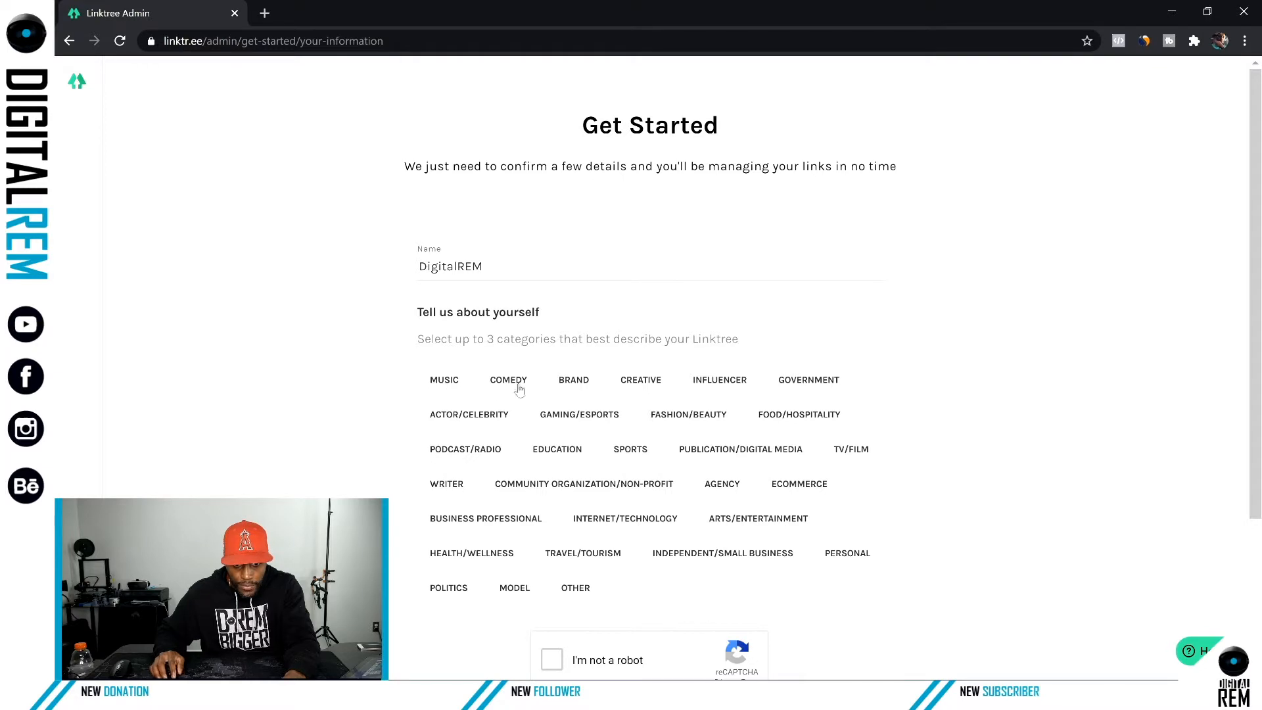
Select the categories Creative, Education, Publication/Digital Media, Agency, Business Professional, Arts/Entertainment and Independent/Small Business for the Linktree profile.
{"action": "left_click", "coordinate": [647, 388]}
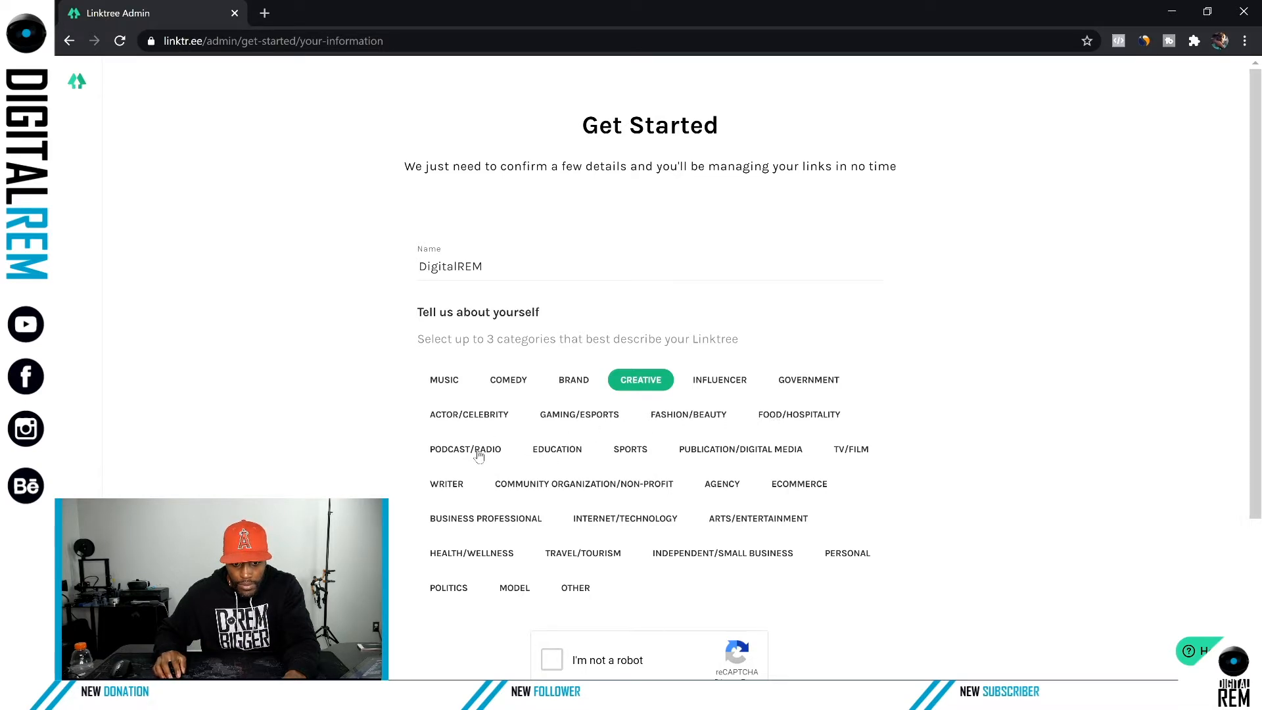
{"action": "left_click", "coordinate": [546, 451]}
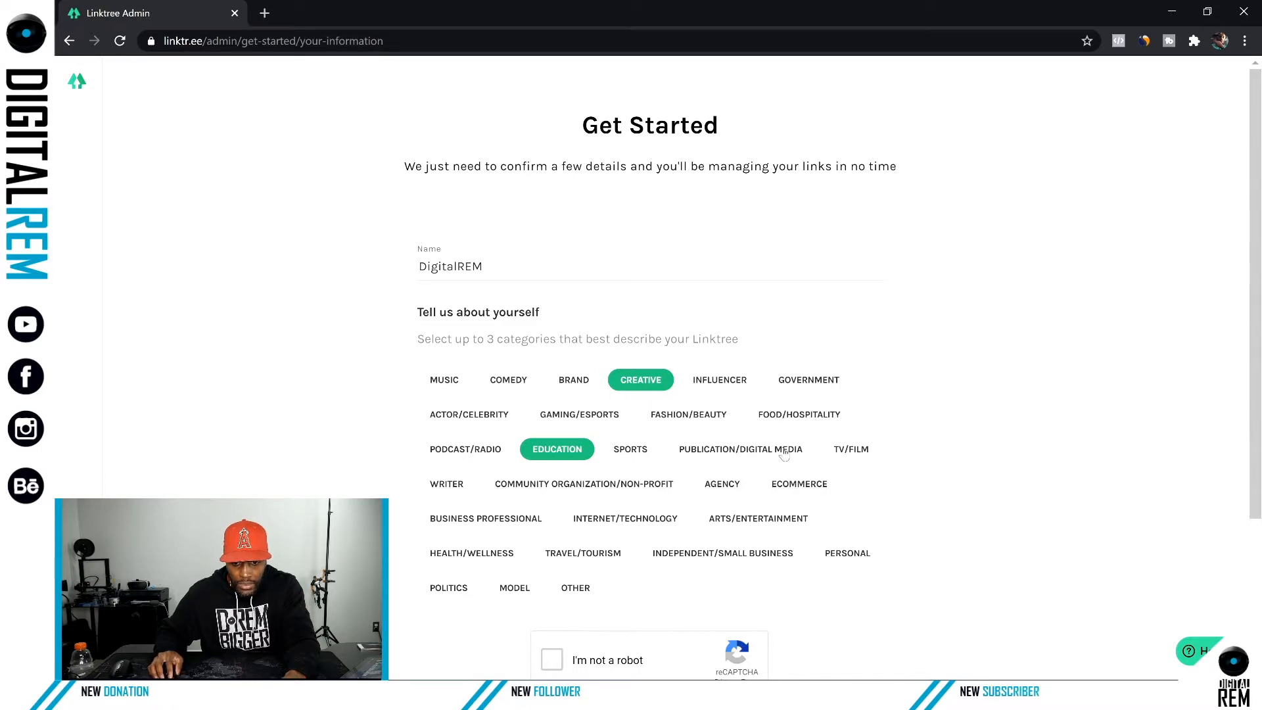
{"action": "left_click", "coordinate": [738, 452]}
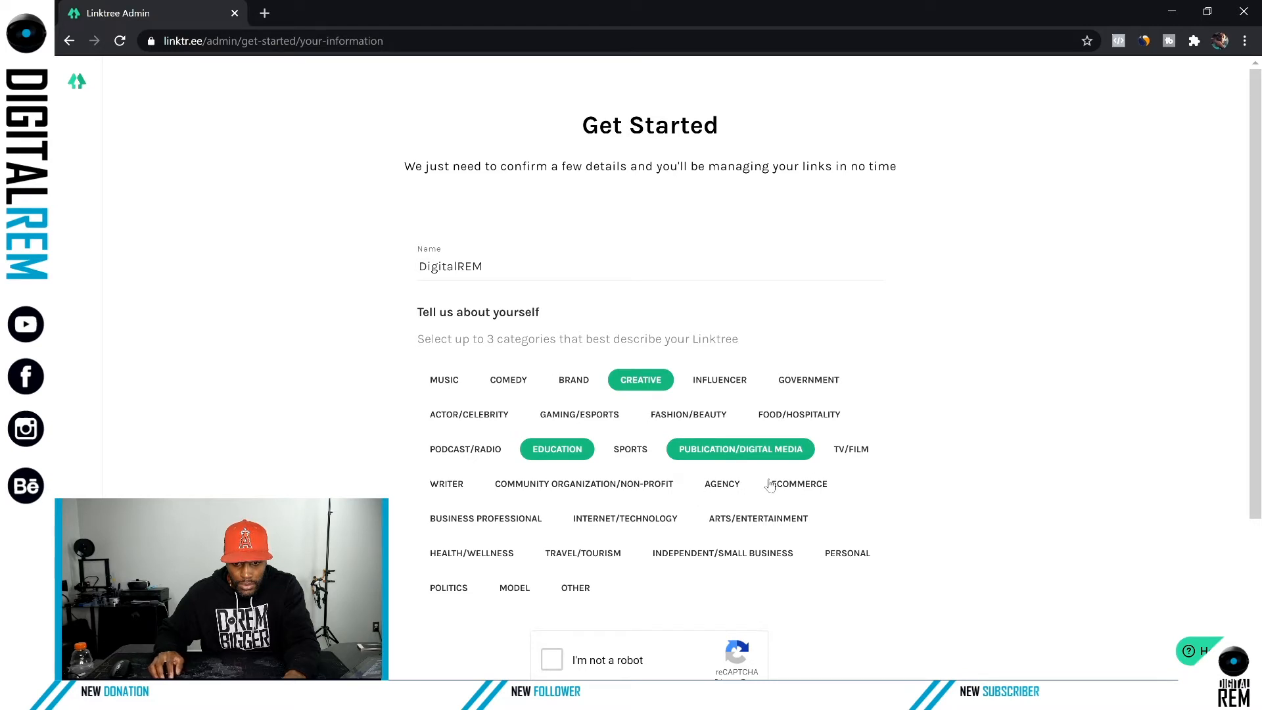
{"action": "left_click", "coordinate": [727, 487]}
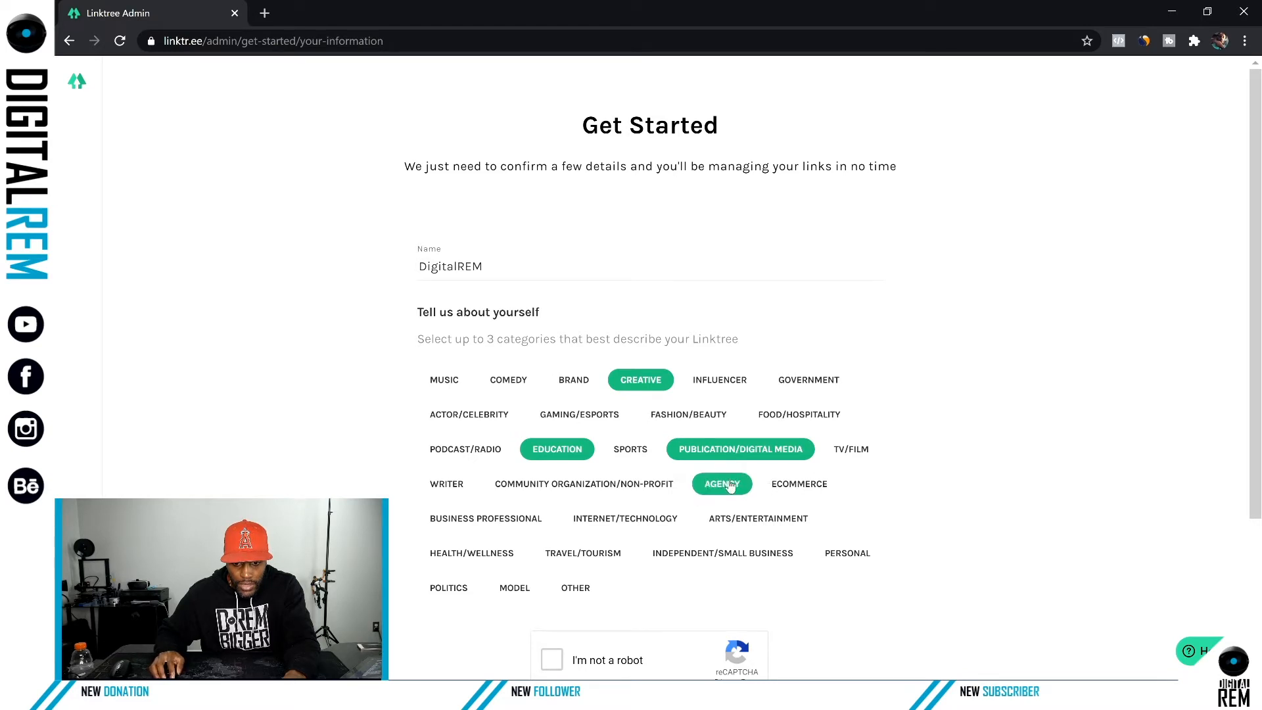
{"action": "left_click", "coordinate": [533, 522]}
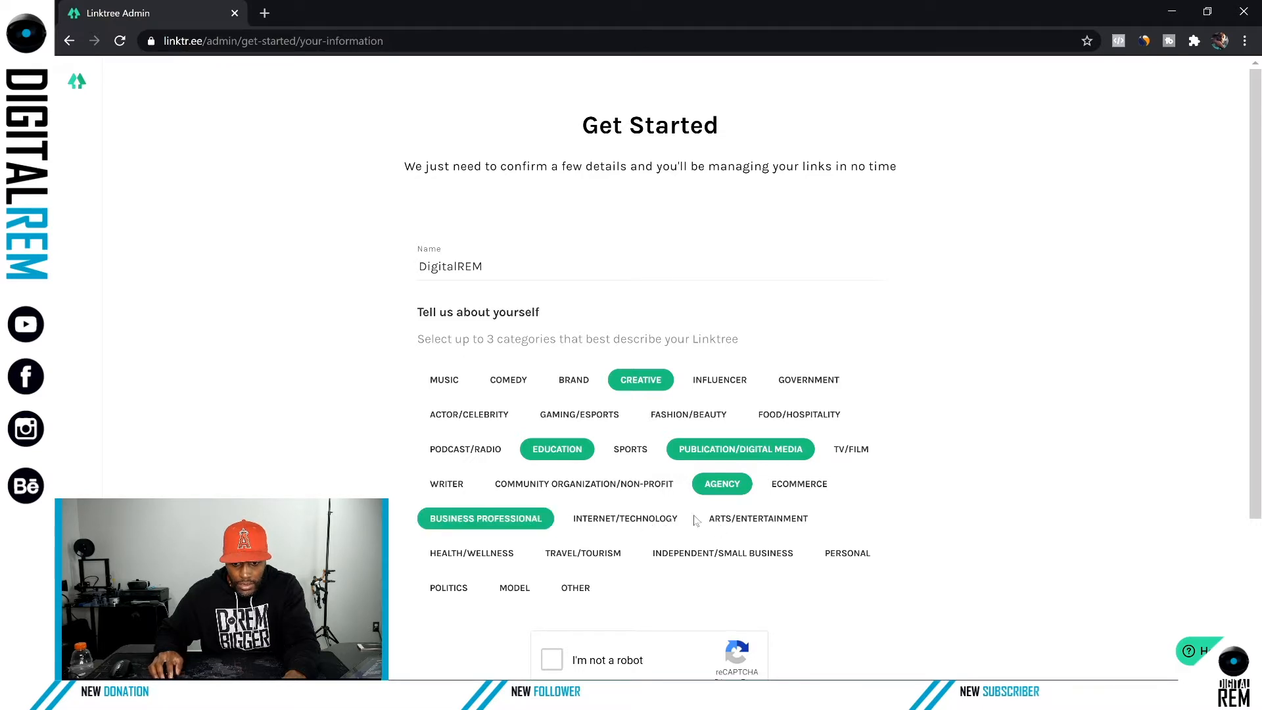
{"action": "left_click", "coordinate": [743, 521]}
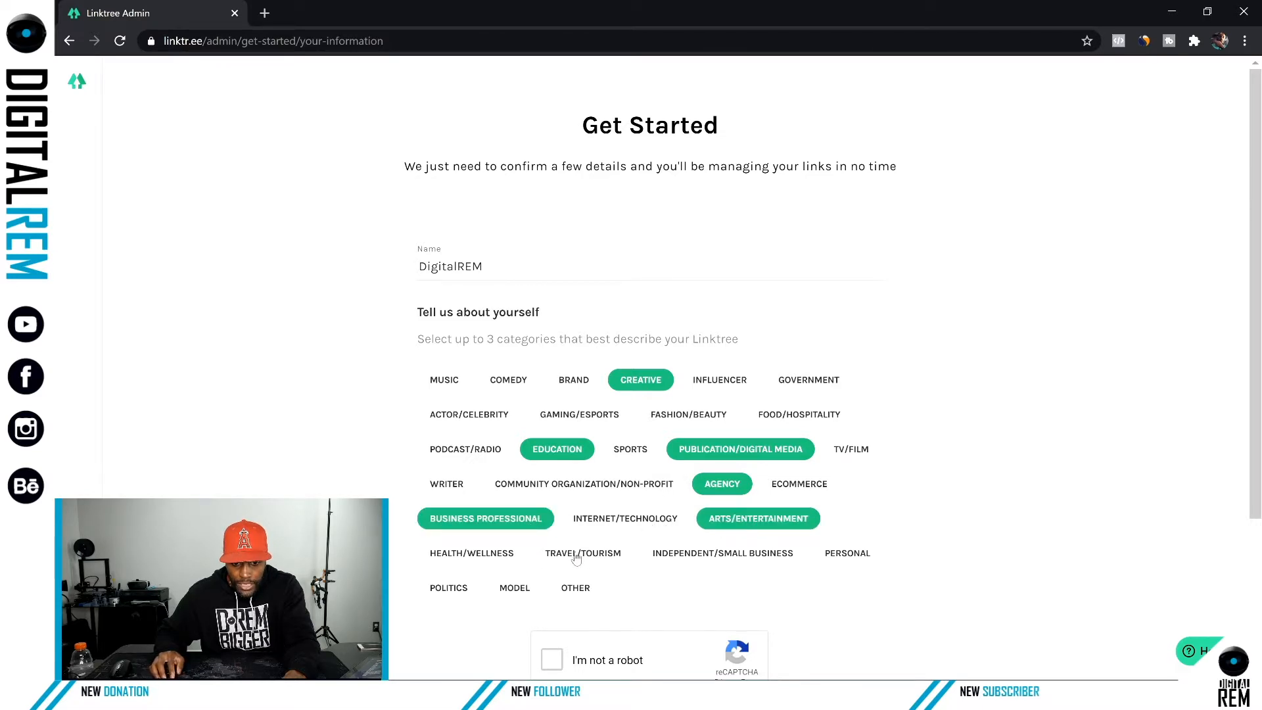
{"action": "left_click", "coordinate": [737, 554]}
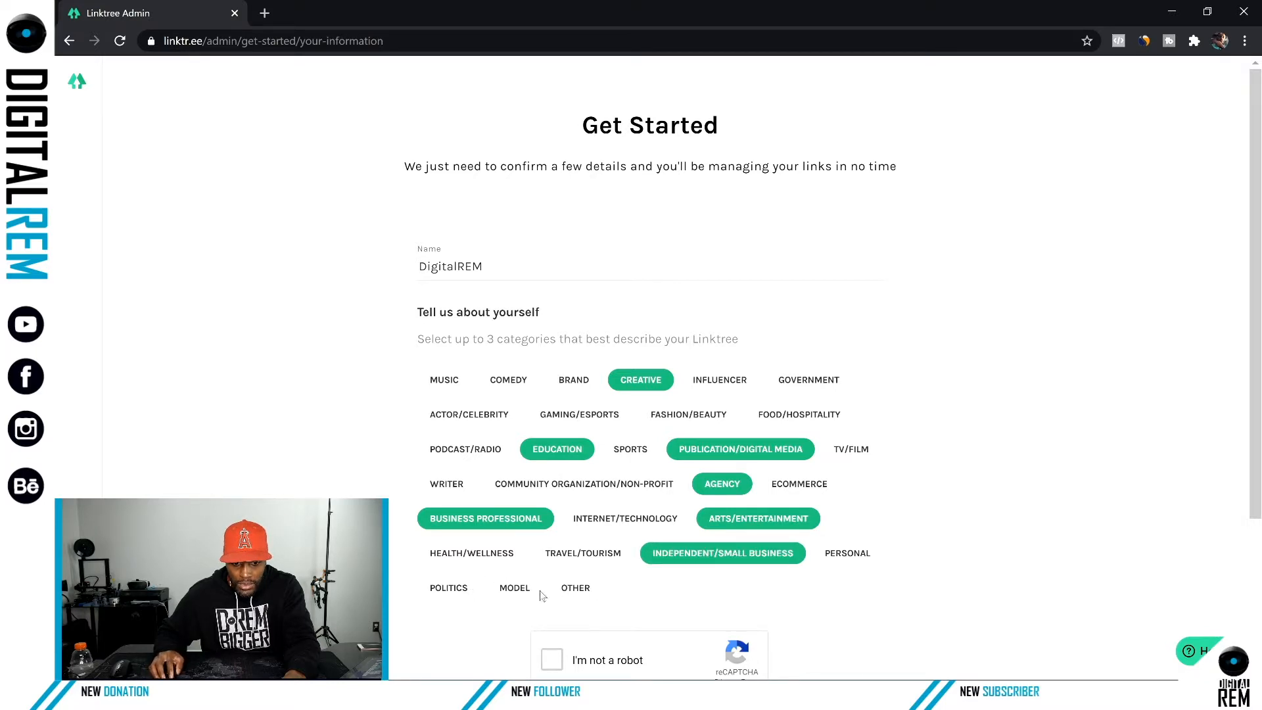
Complete the "I'm not a robot" check and save the profile details.
{"action": "left_click", "coordinate": [552, 660]}
{"action": "scroll", "coordinate": [657, 579], "scroll_direction": "down", "scroll_amount": 3}
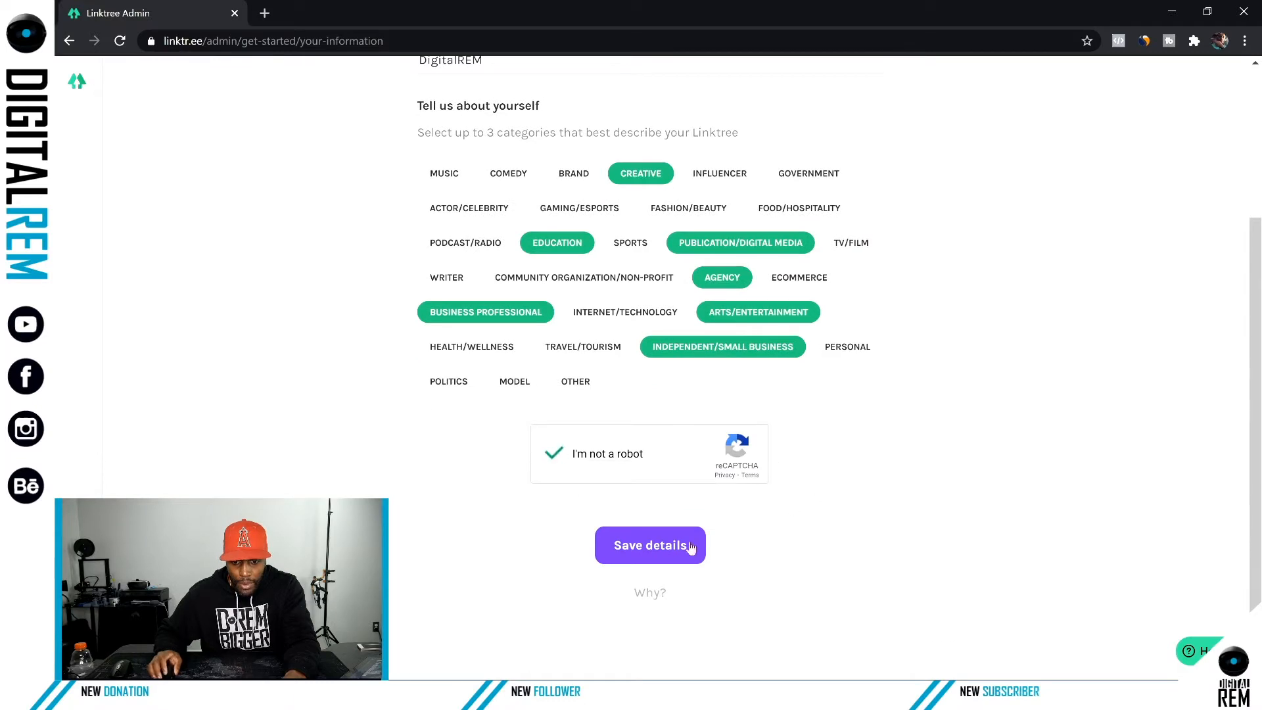
{"action": "left_click", "coordinate": [663, 550]}
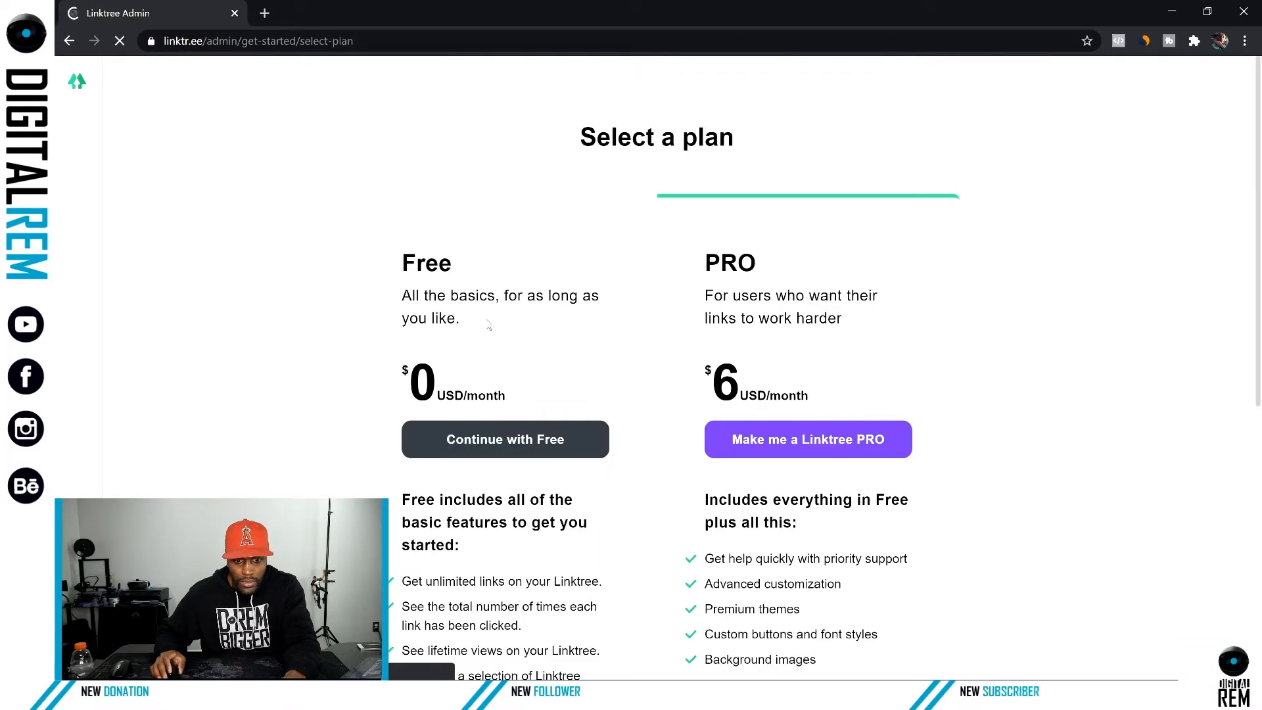
Review the plan features, continue with the Free plan, and proceed past the sign-up message to the links page.
{"action": "scroll", "coordinate": [499, 322], "scroll_direction": "down", "scroll_amount": 7}
{"action": "scroll", "coordinate": [518, 332], "scroll_direction": "up", "scroll_amount": 4}
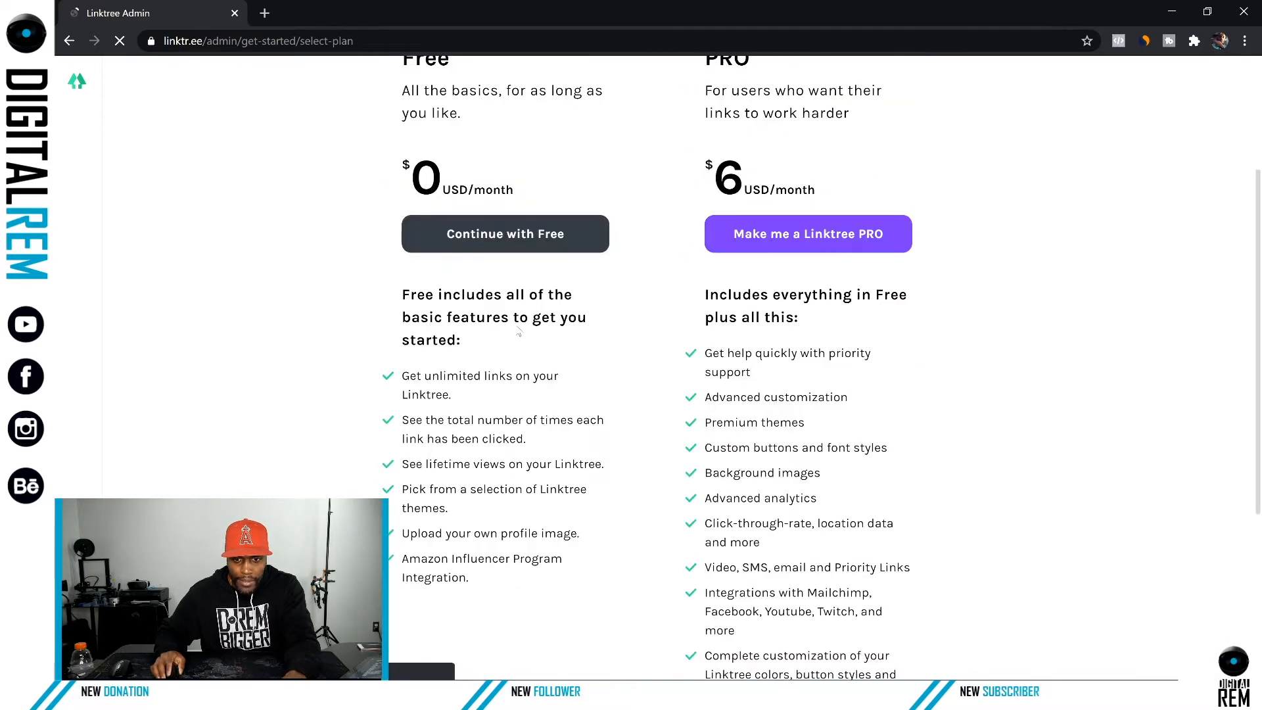
{"action": "left_click", "coordinate": [519, 240]}
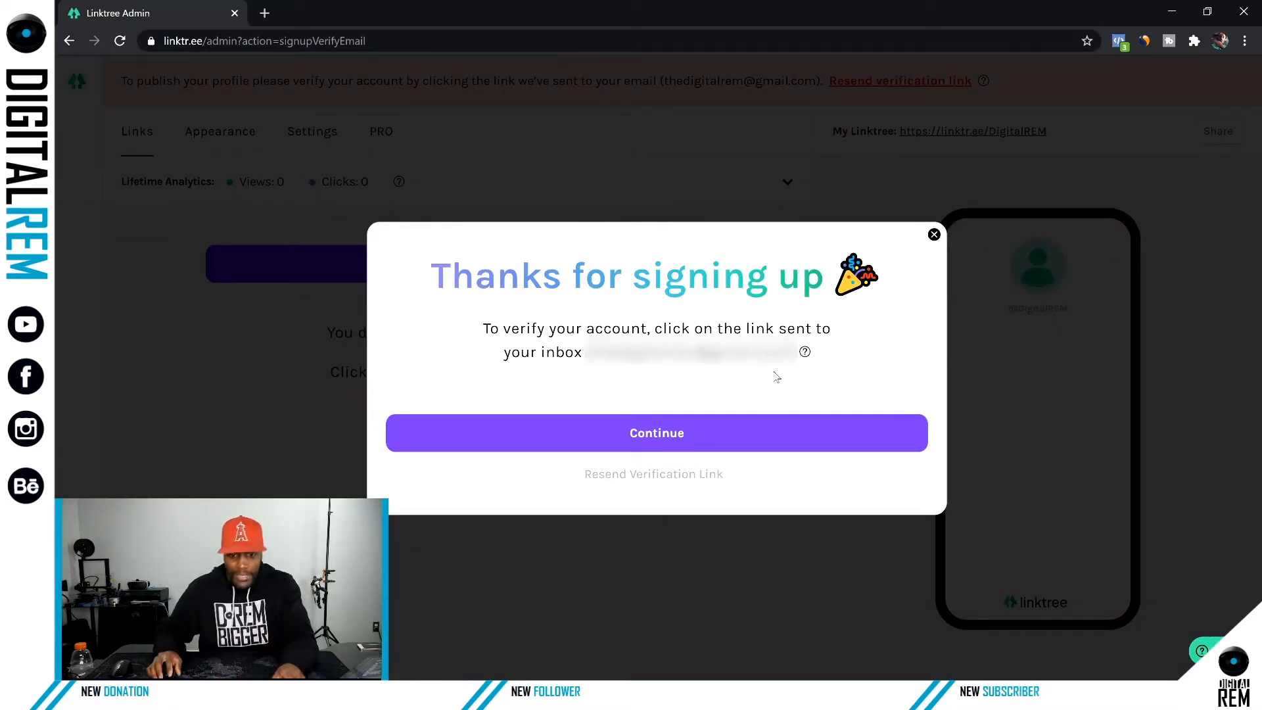
{"action": "left_click", "coordinate": [686, 439]}
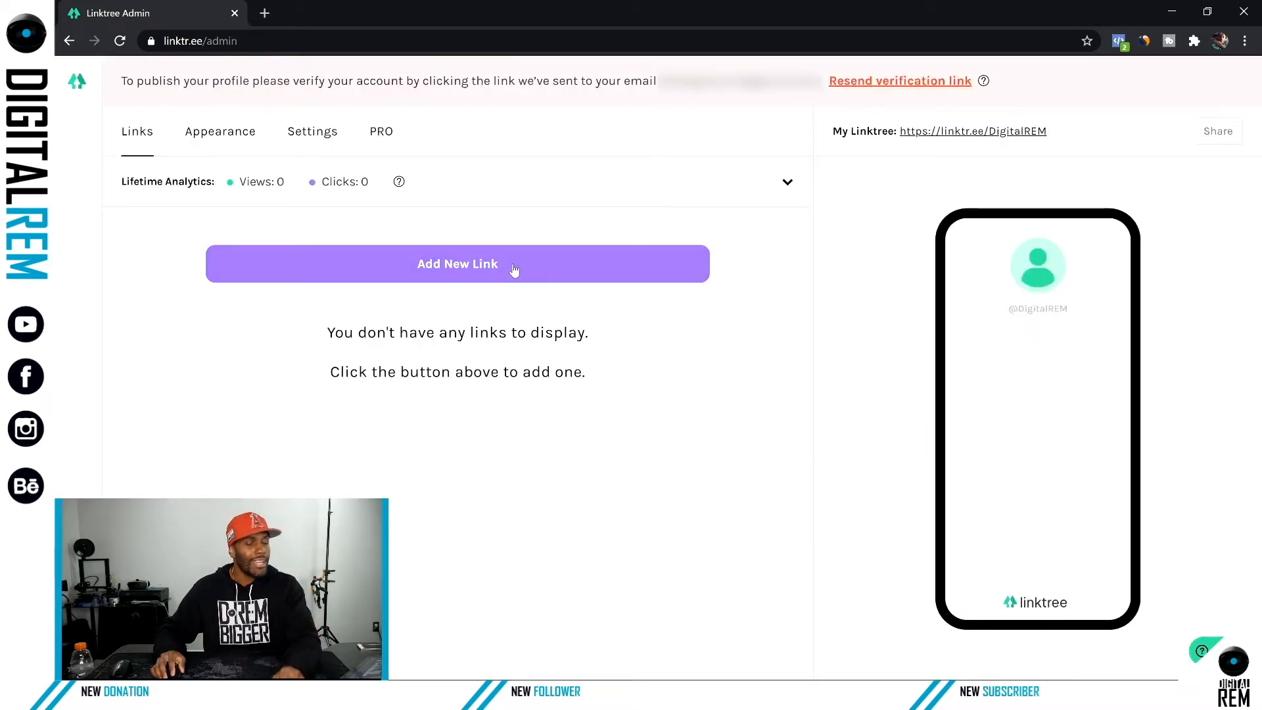
Add a new link titled "Digital REM Website" with the URL DigitalREM.com.
{"action": "left_click", "coordinate": [495, 275]}
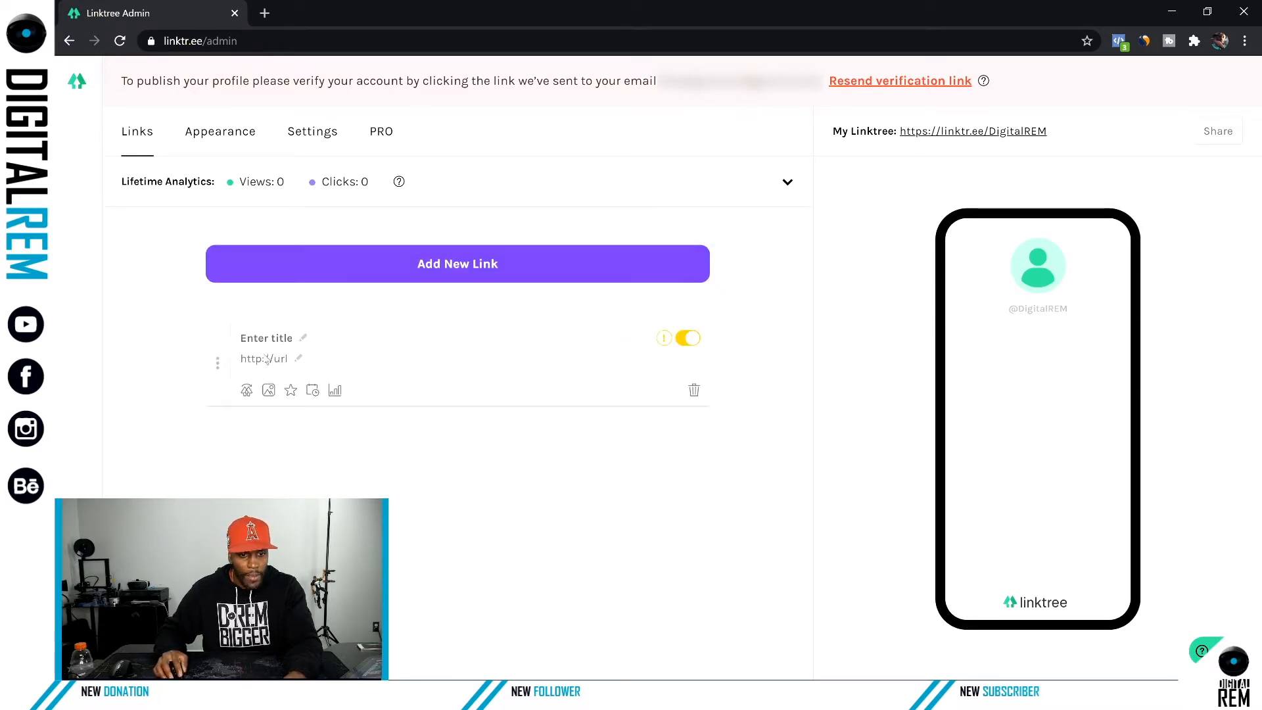
{"action": "left_click", "coordinate": [301, 338]}
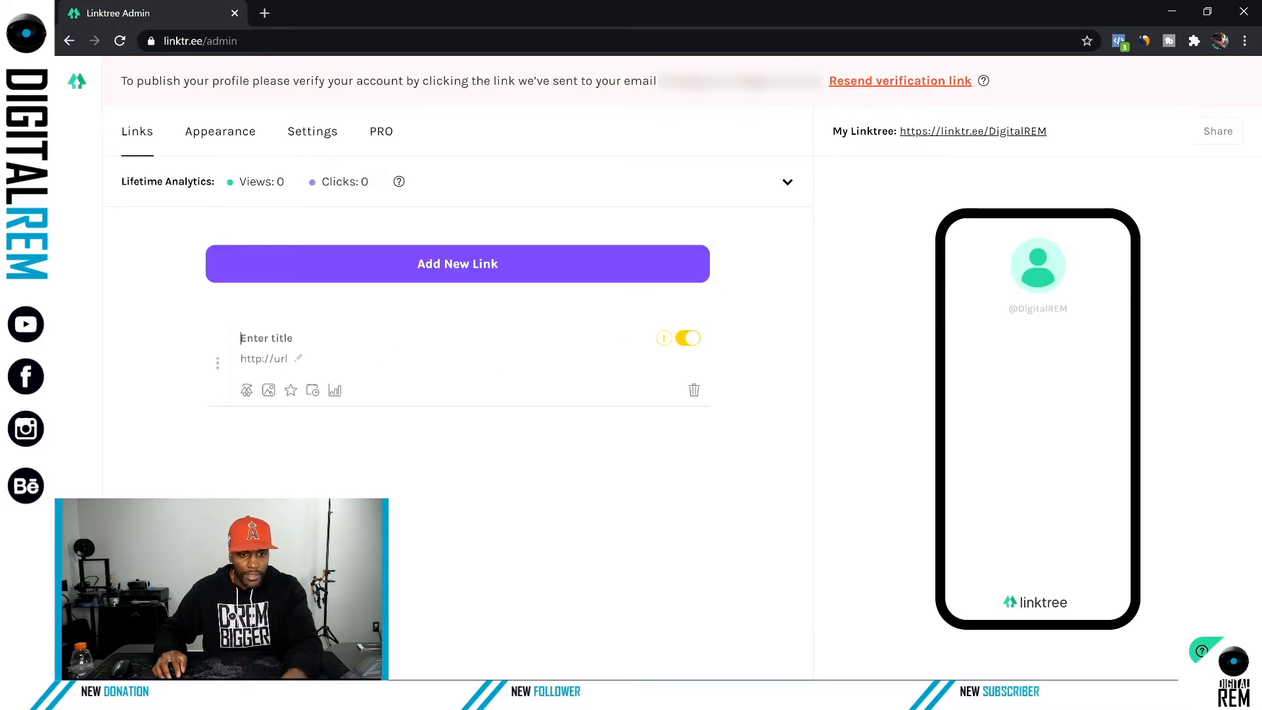
{"action": "type", "text": "Digital REM"}
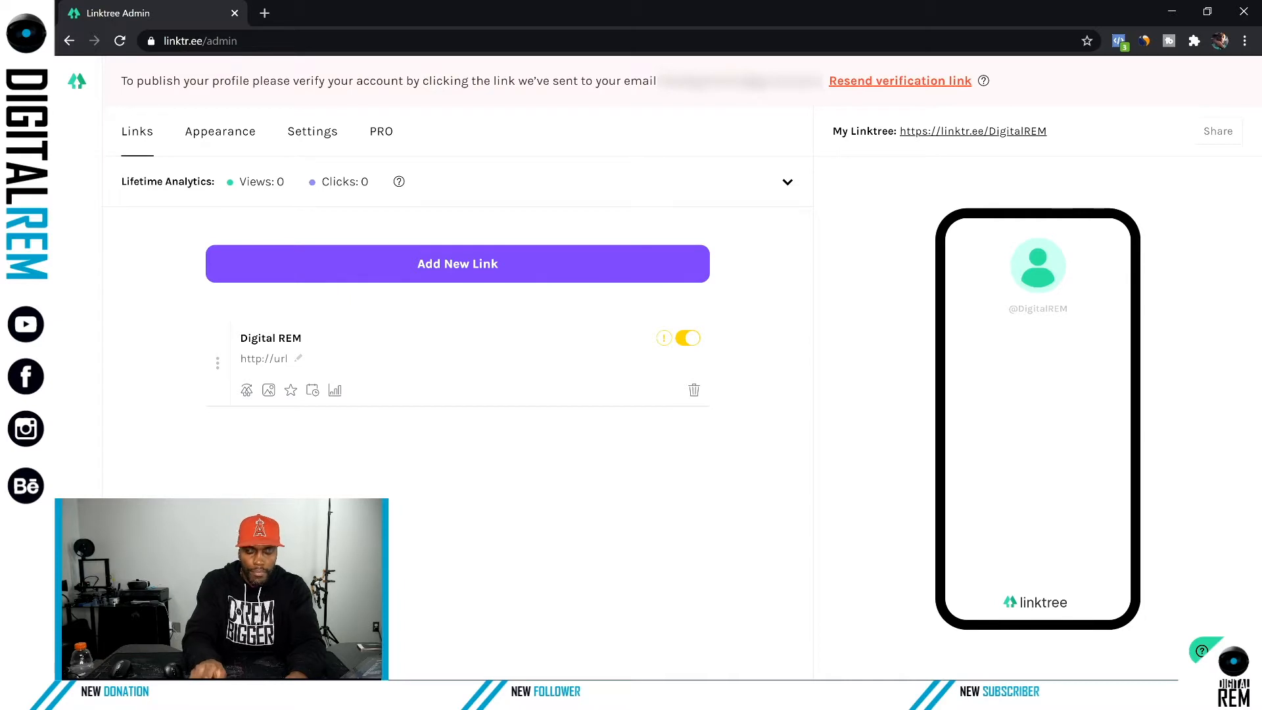
{"action": "type", "text": " Website"}
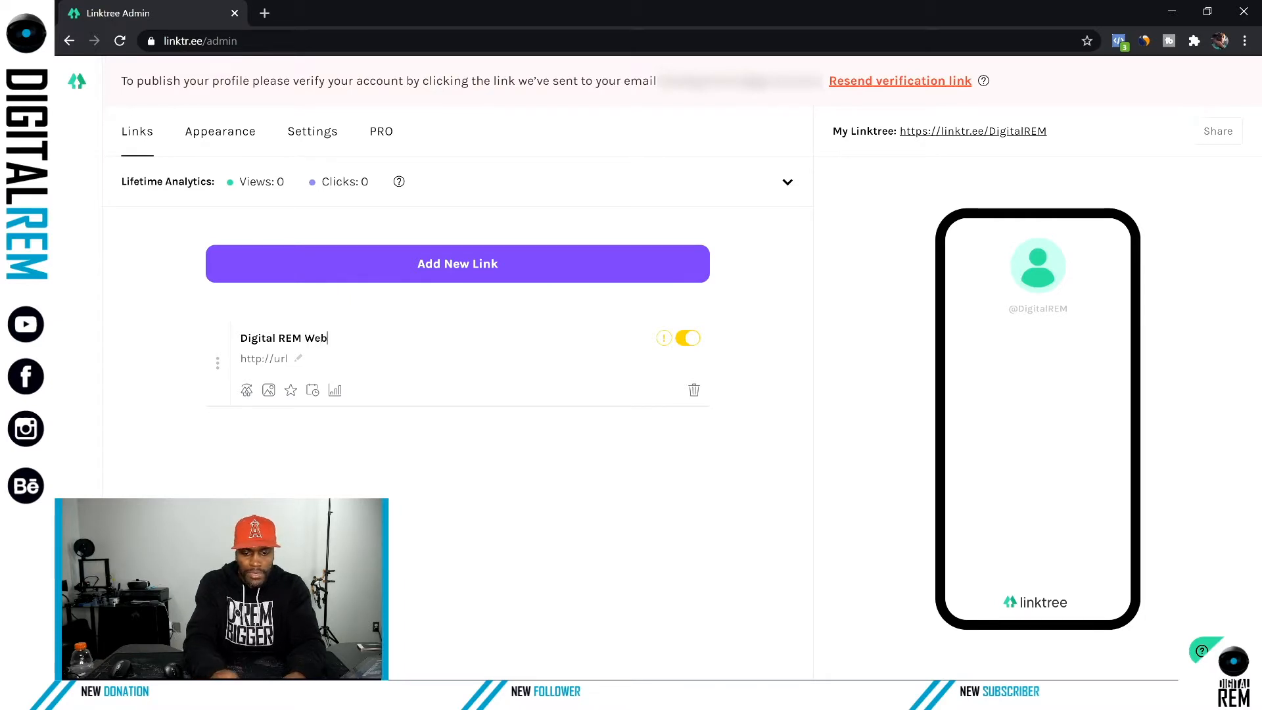
{"action": "left_click", "coordinate": [302, 360]}
{"action": "type", "text": "Digit"}
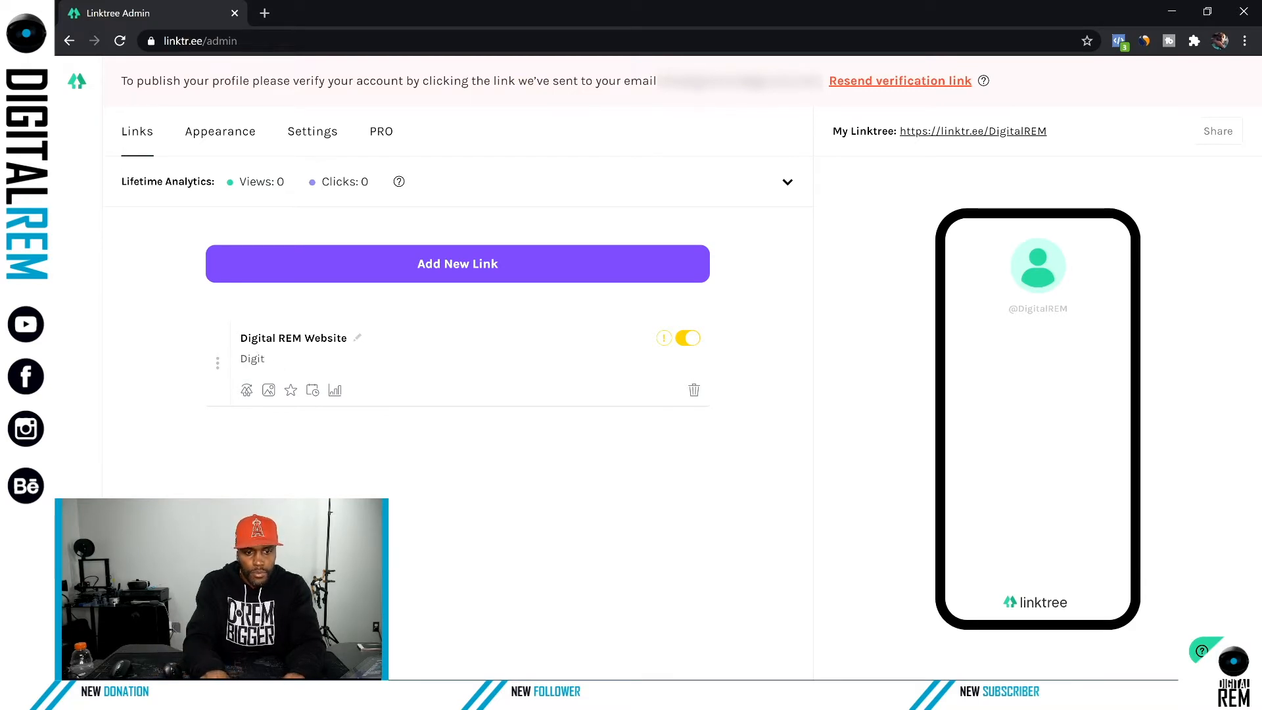
{"action": "type", "text": "alREM.com"}
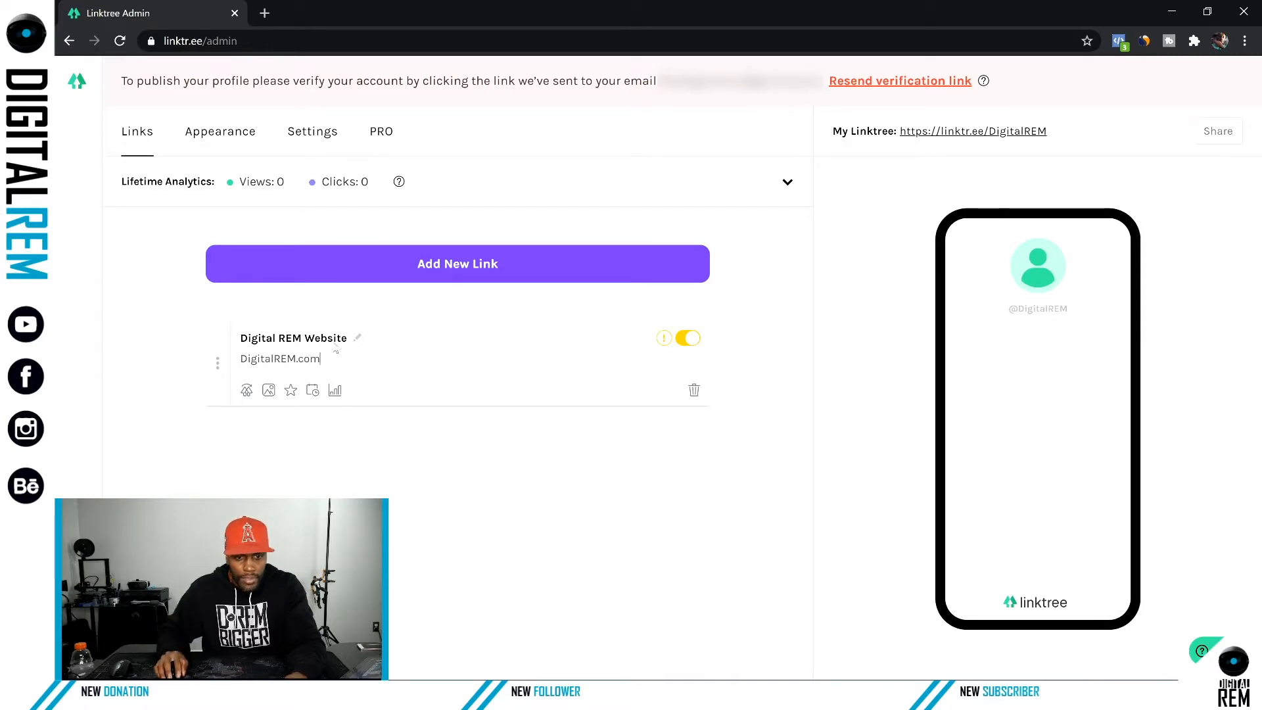
Rename the DigitalREM.com link to "Digital REM HOME".
{"action": "left_click", "coordinate": [346, 339]}
{"action": "left_click_drag", "start_coordinate": [347, 338], "coordinate": [303, 338]}
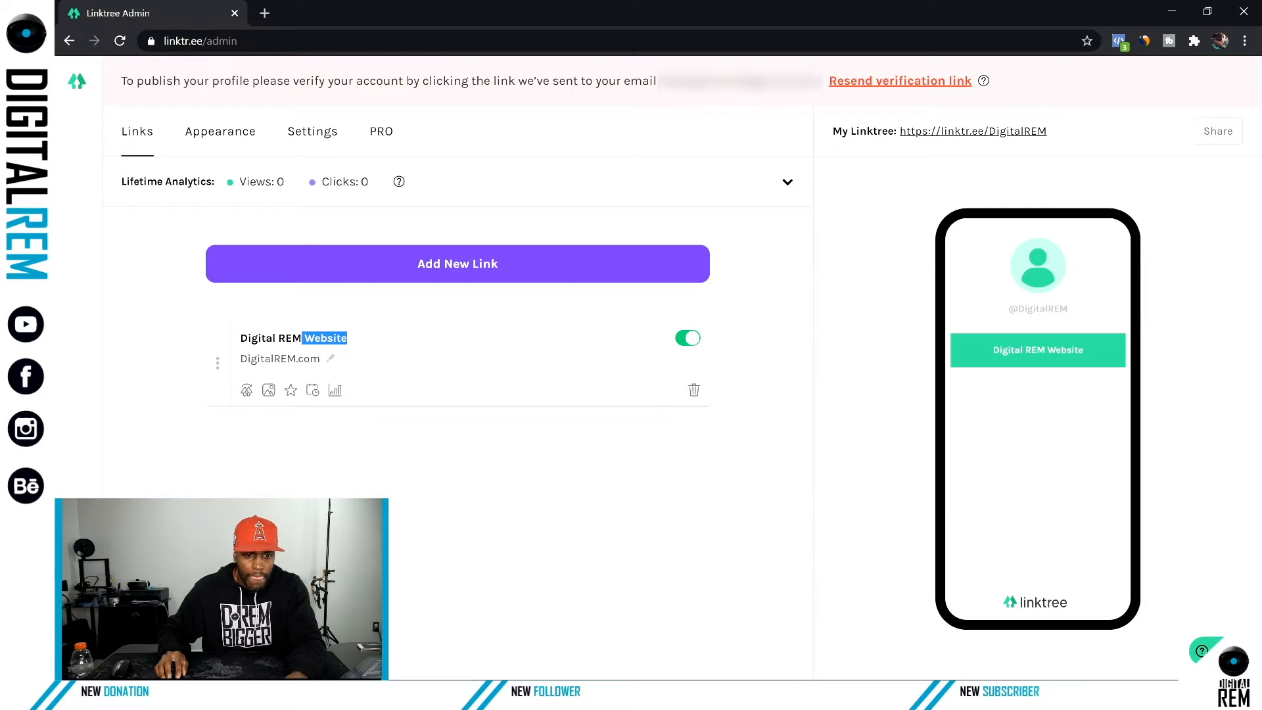
{"action": "key", "text": "BackSpace"}
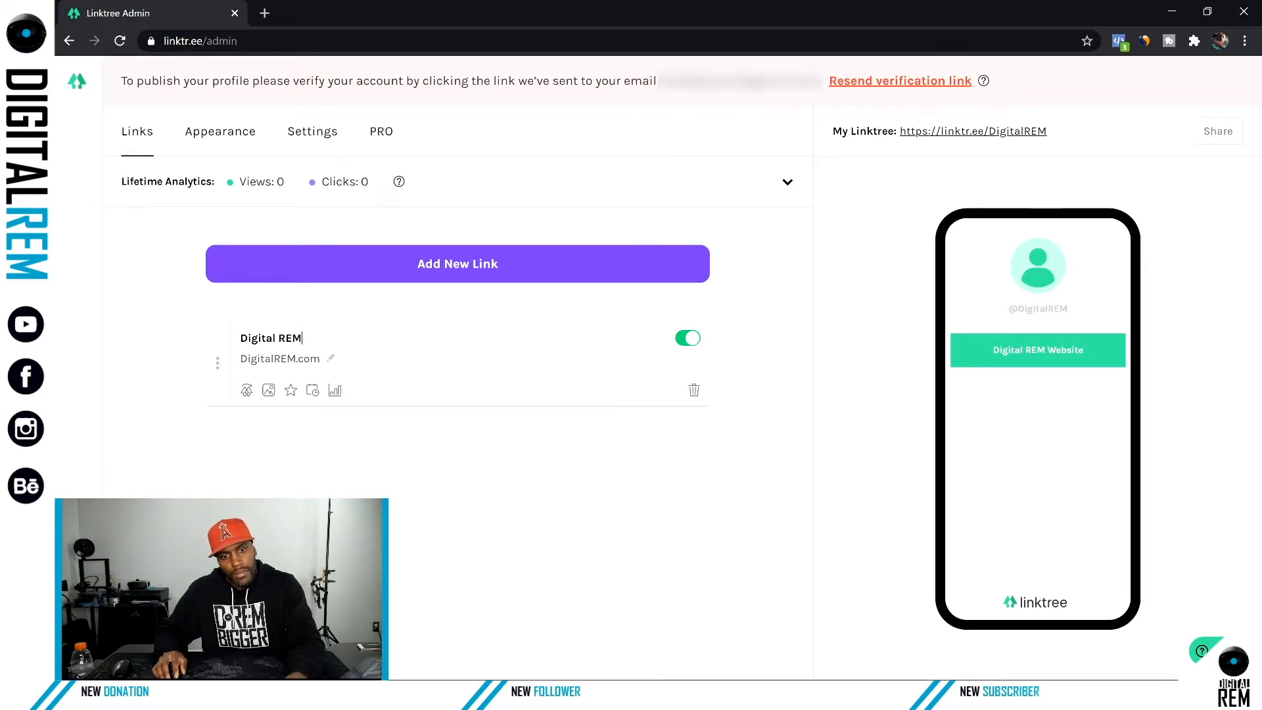
{"action": "type", "text": "HOME"}
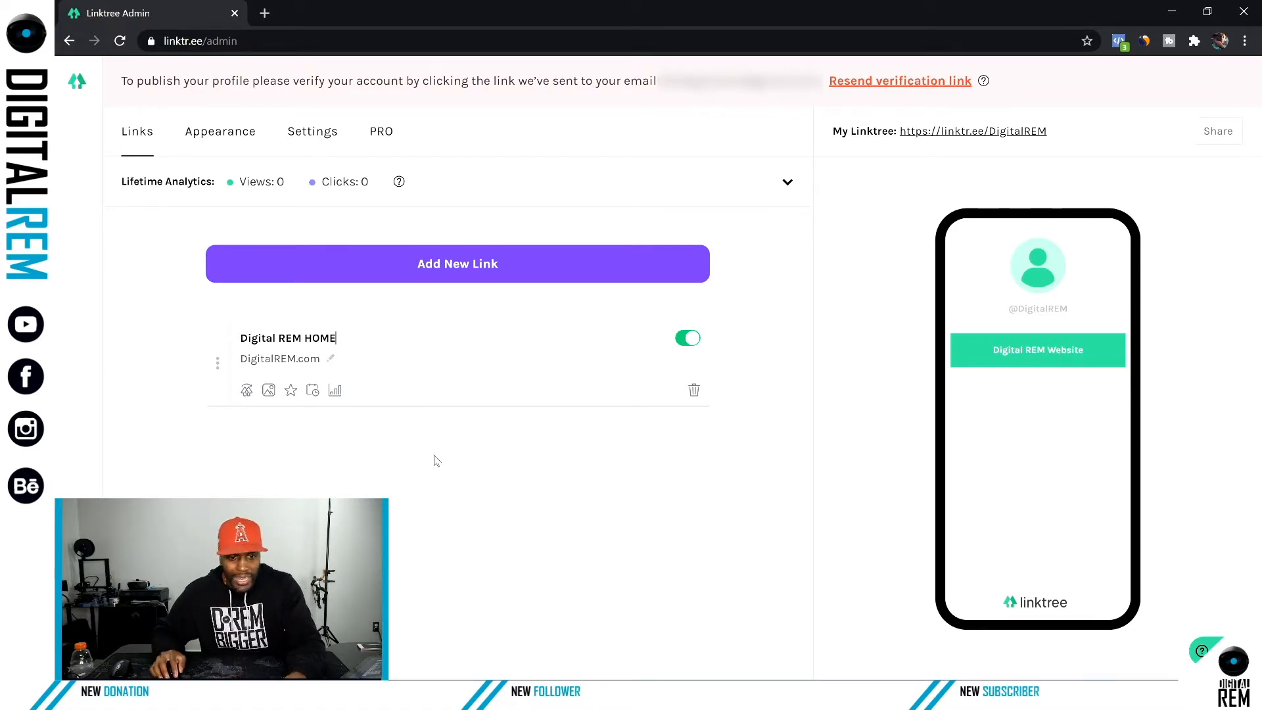
Add a second link and title it "DigitalREM Consulting".
{"action": "left_click", "coordinate": [415, 271]}
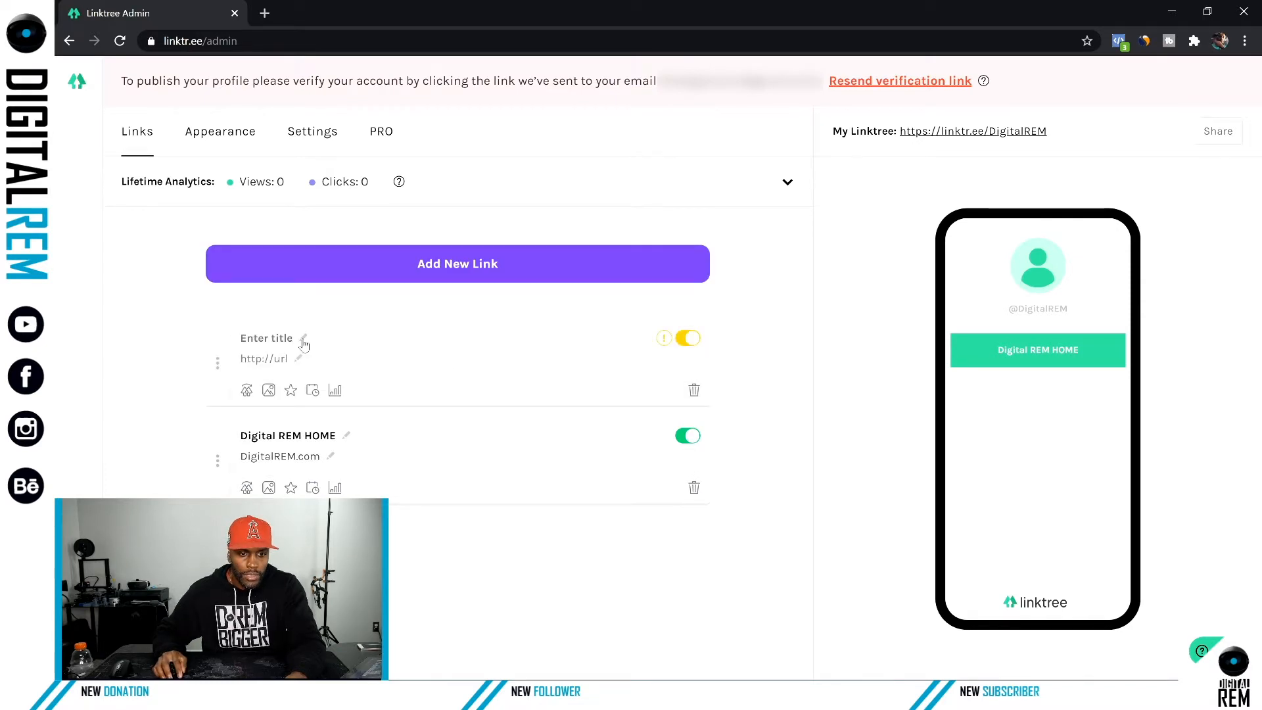
{"action": "type", "text": "Digital"}
{"action": "type", "text": "REM COnsi"}
{"action": "key", "text": "BackSpace"}
{"action": "key", "text": "BackSpace"}
{"action": "key", "text": "BackSpace"}
{"action": "type", "text": "Consulting"}
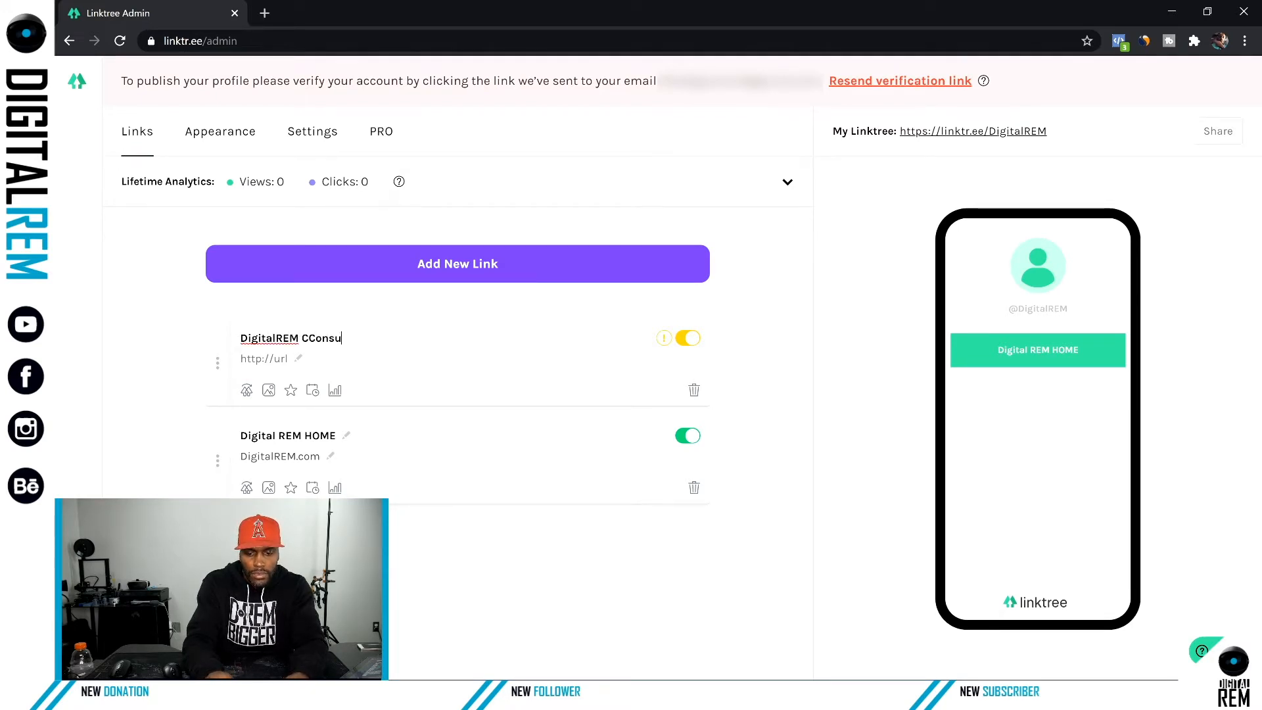
{"action": "key", "text": "Return"}
{"action": "key", "text": "BackSpace"}
{"action": "key", "text": "BackSpace"}
{"action": "key", "text": "BackSpace"}
{"action": "key", "text": "BackSpace"}
{"action": "key", "text": "BackSpace"}
{"action": "key", "text": "BackSpace"}
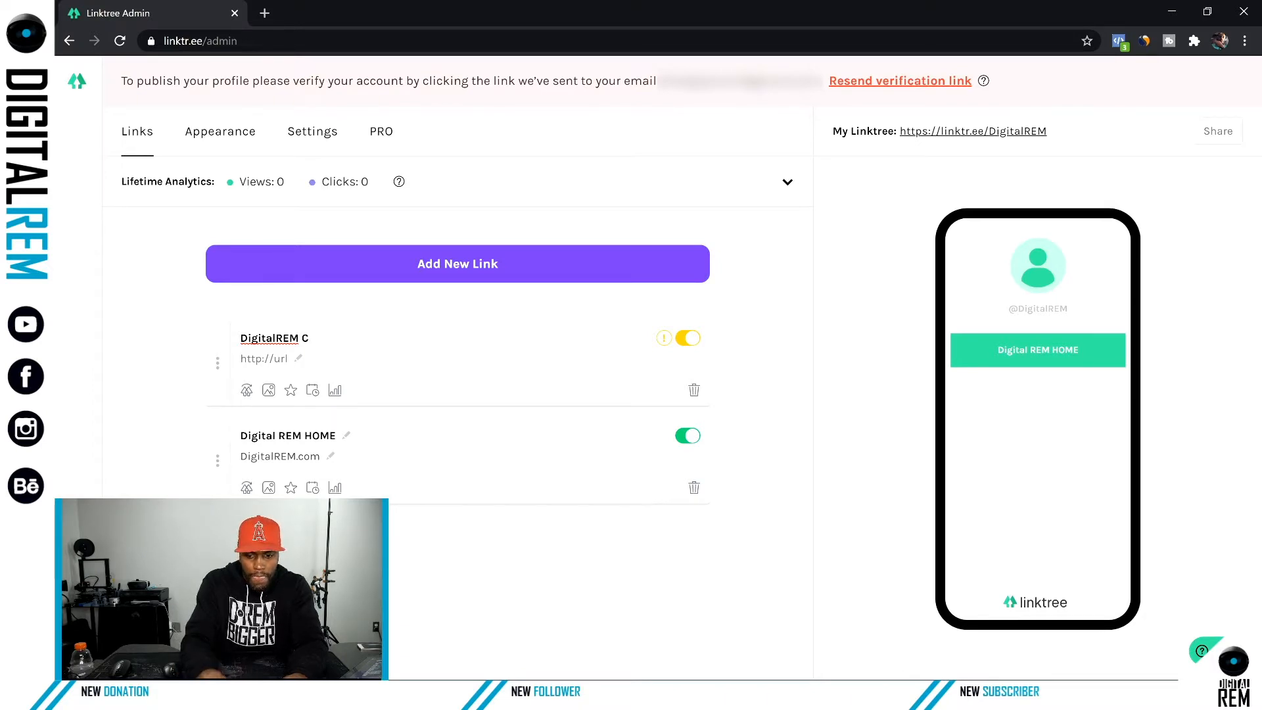
{"action": "type", "text": "onsulting"}
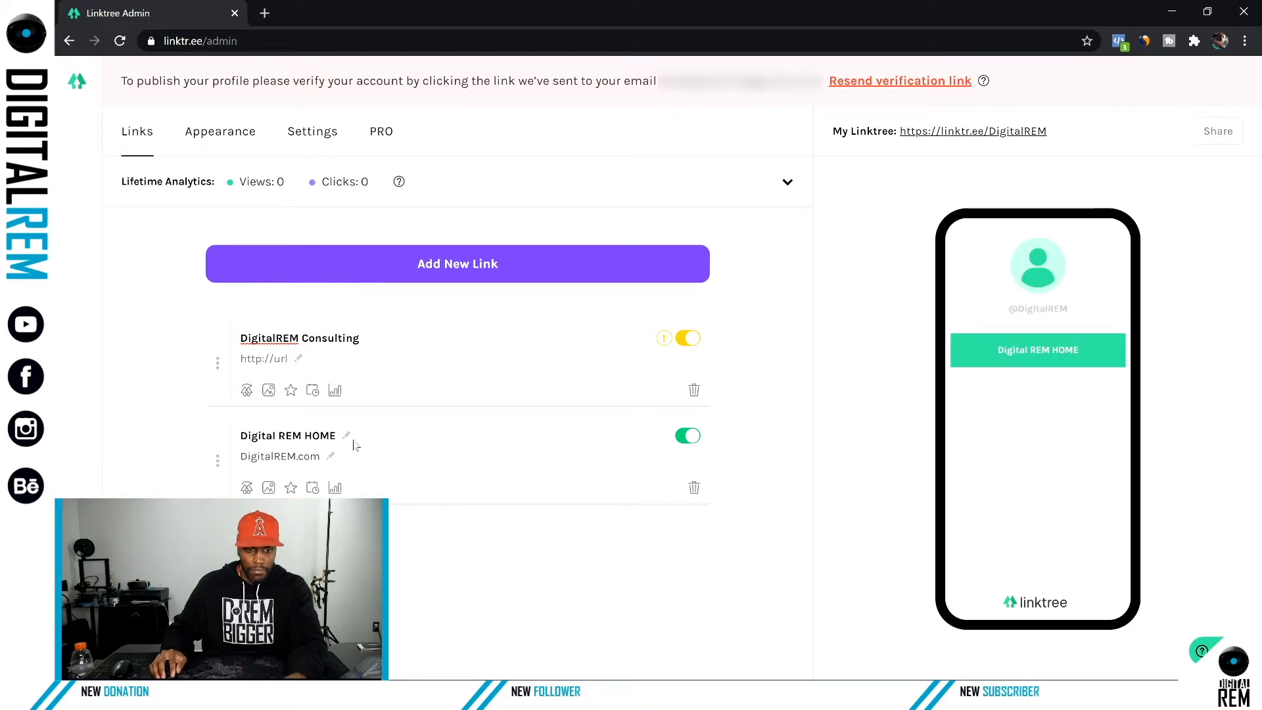
{"action": "left_click", "coordinate": [297, 359]}
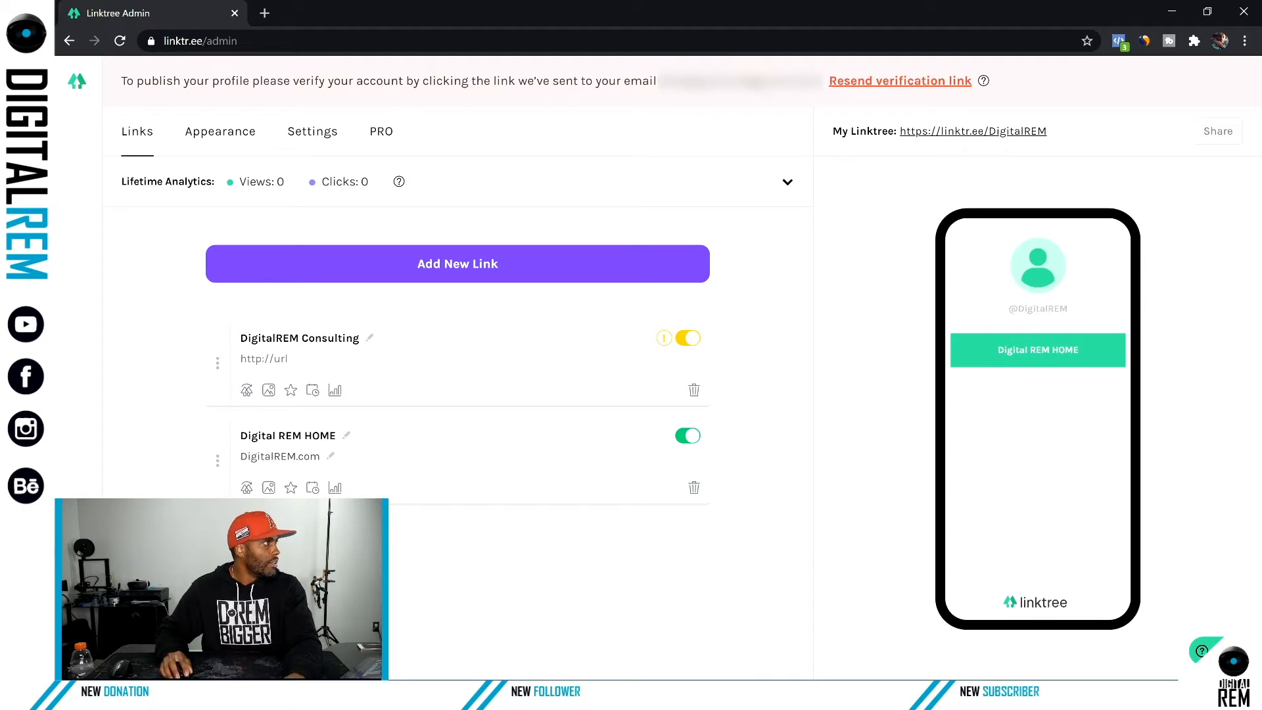
{"action": "key", "text": "alt+Tab"}
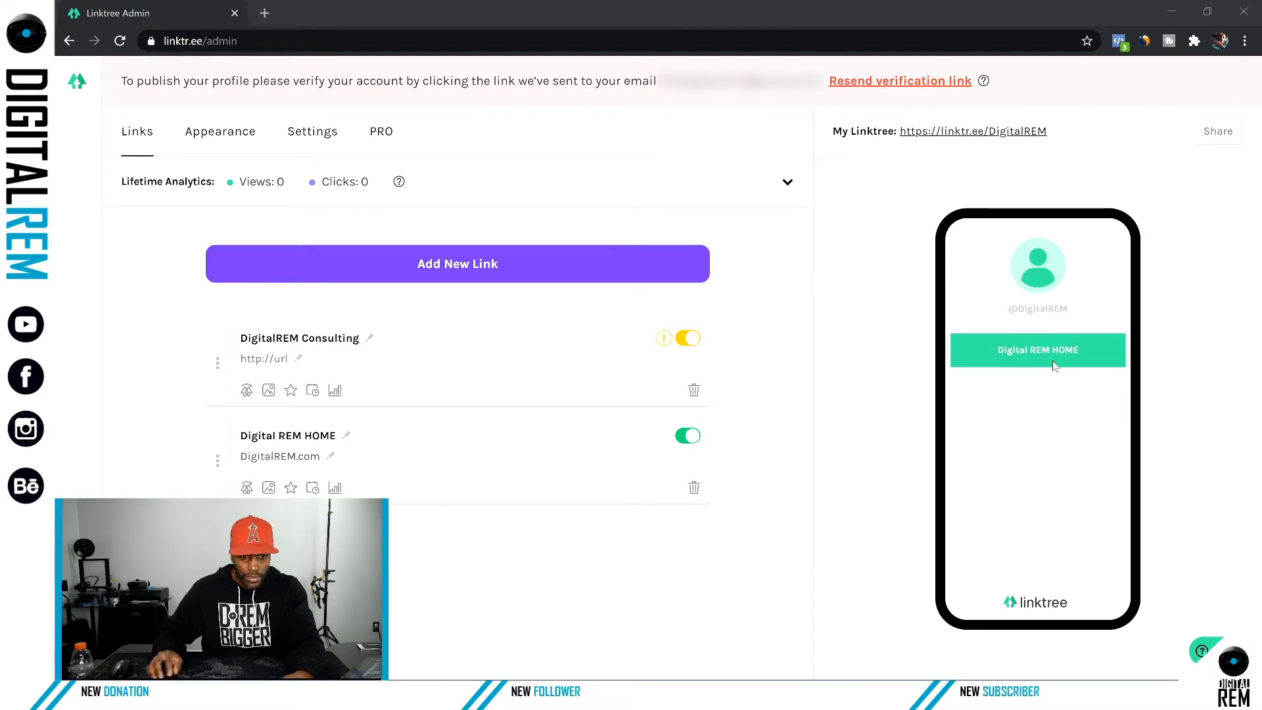
{"action": "left_click", "coordinate": [296, 359]}
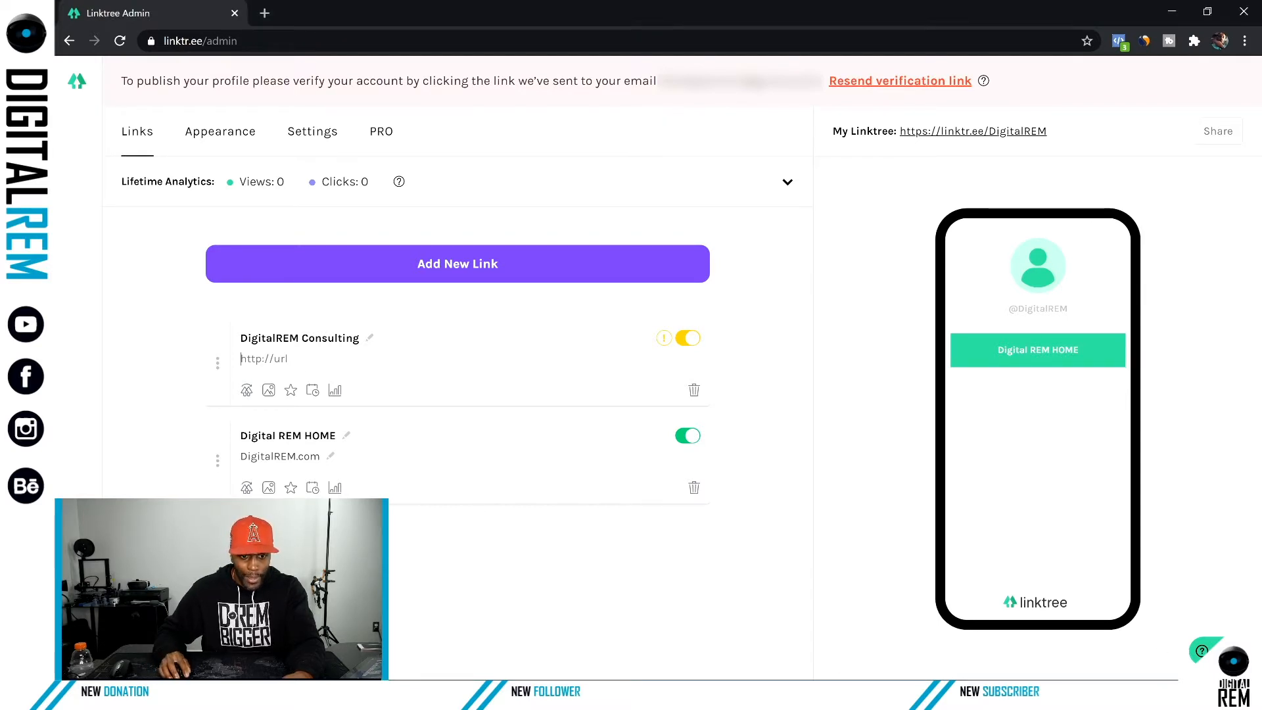
{"action": "type", "text": "https://www.digitalrem.com/consulting"}
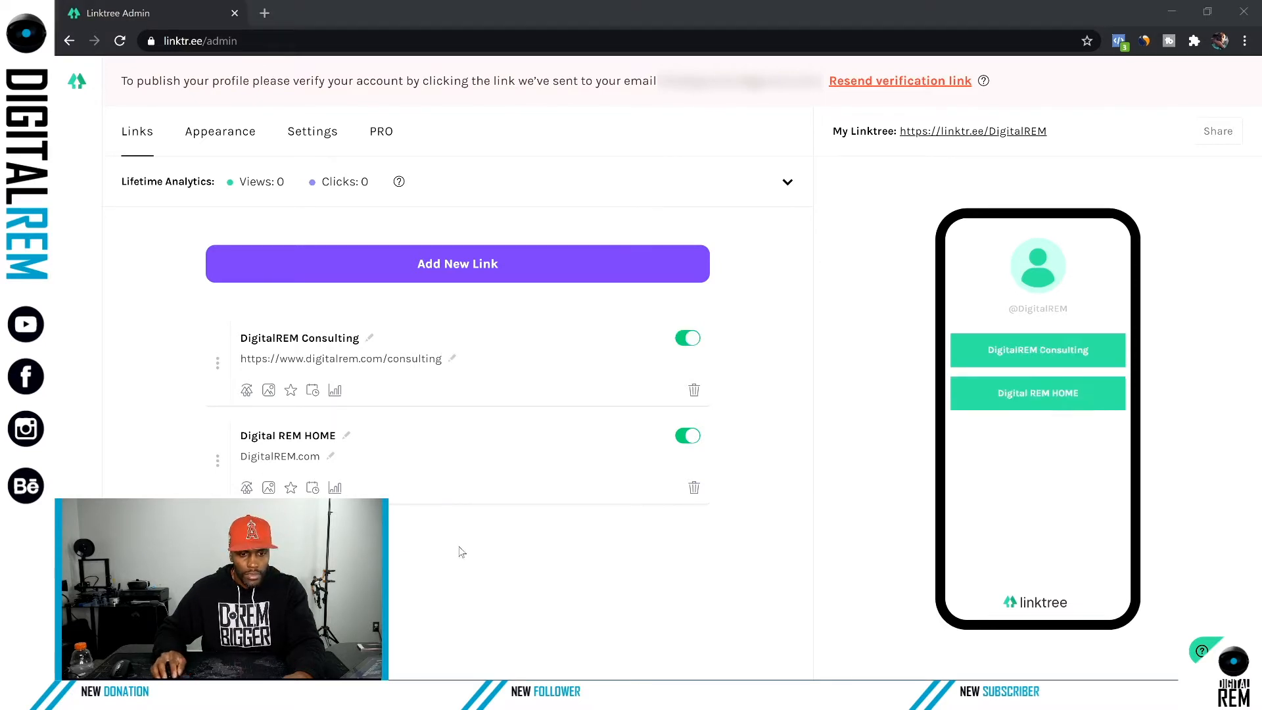
{"action": "left_click", "coordinate": [455, 365]}
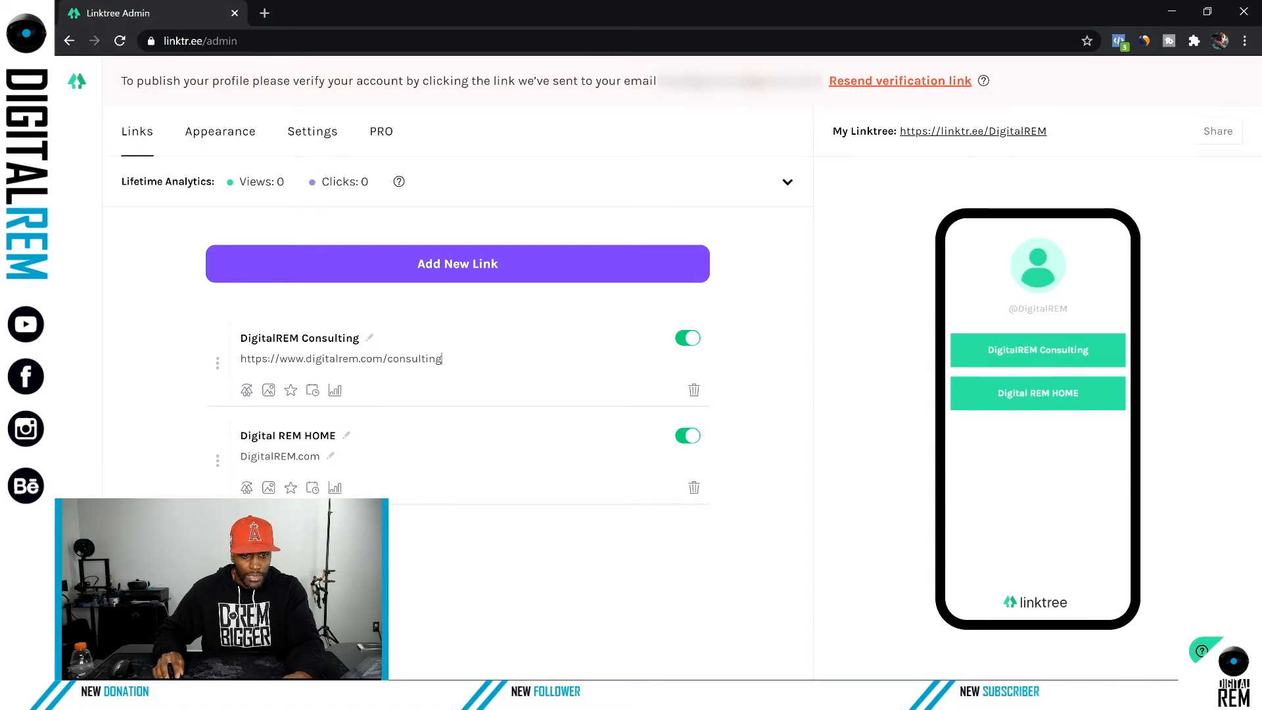
{"action": "left_click_drag", "start_coordinate": [305, 358], "coordinate": [221, 345]}
{"action": "key", "text": "BackSpace"}
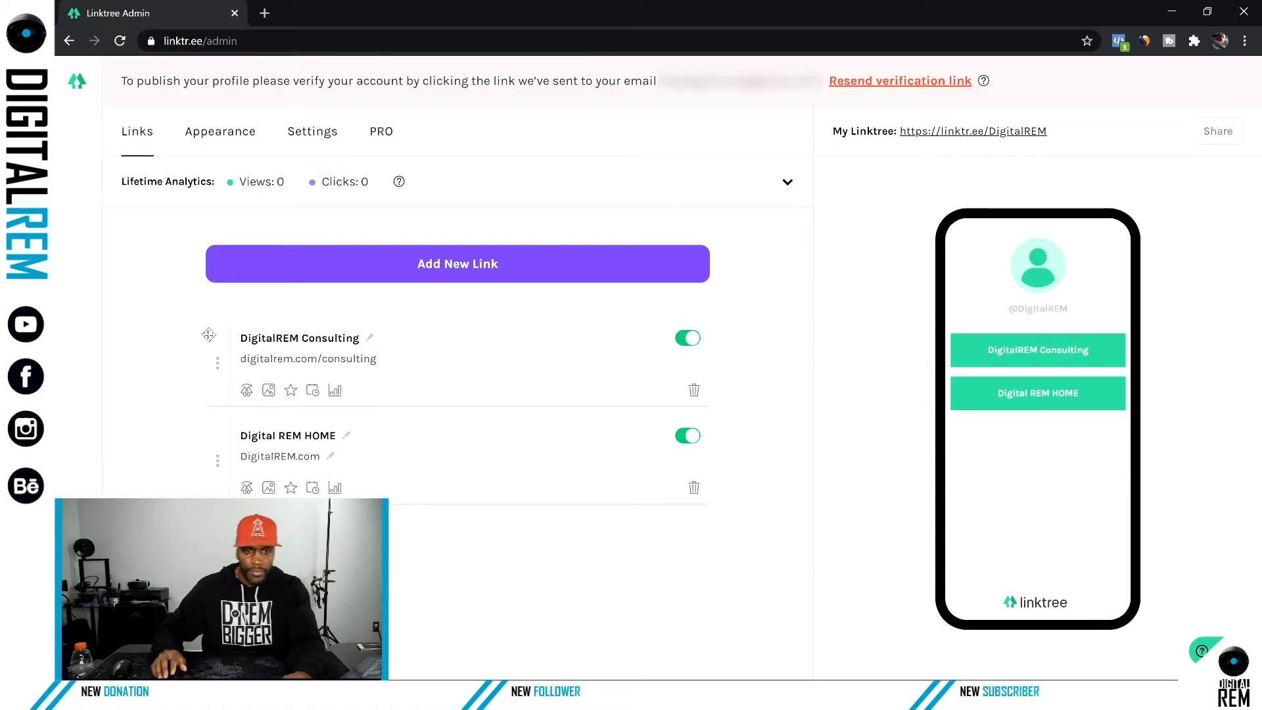
Add a third link and title it "DigitalREM Production".
{"action": "left_click", "coordinate": [483, 273]}
{"action": "left_click", "coordinate": [294, 339]}
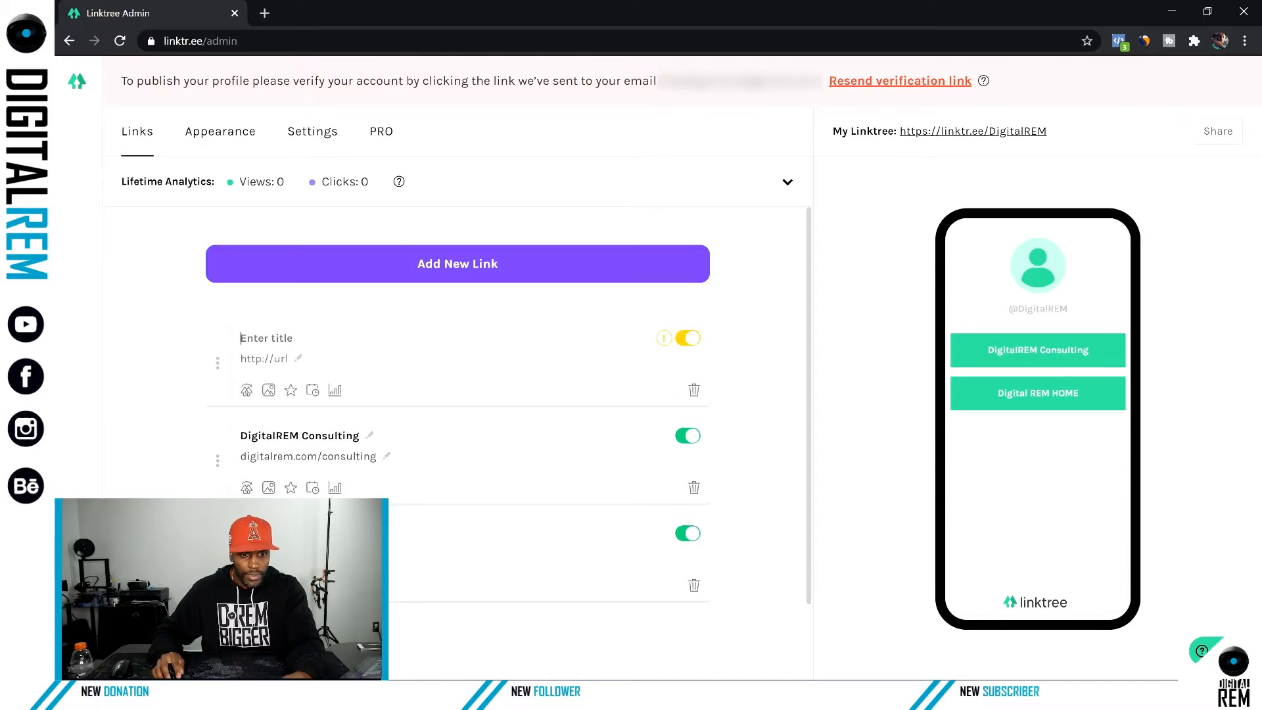
{"action": "left_click", "coordinate": [296, 436]}
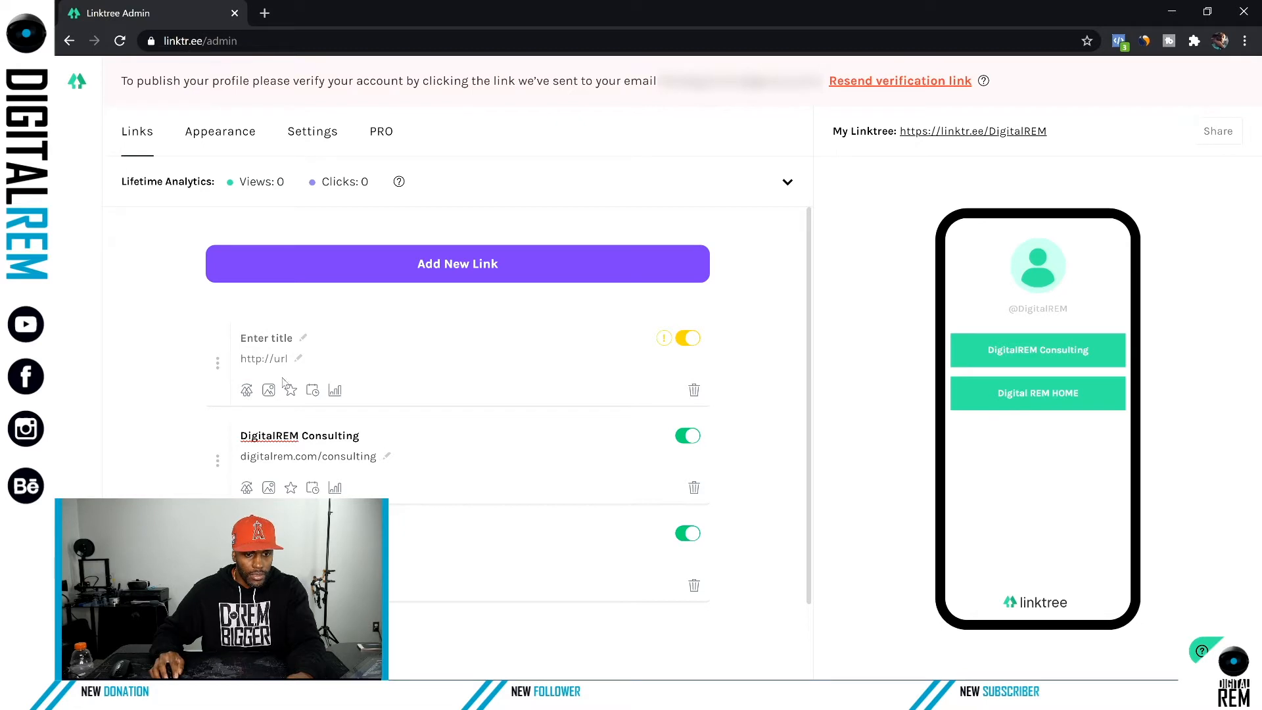
{"action": "left_click", "coordinate": [296, 339]}
{"action": "type", "text": "Digti"}
{"action": "type", "text": "al REM"}
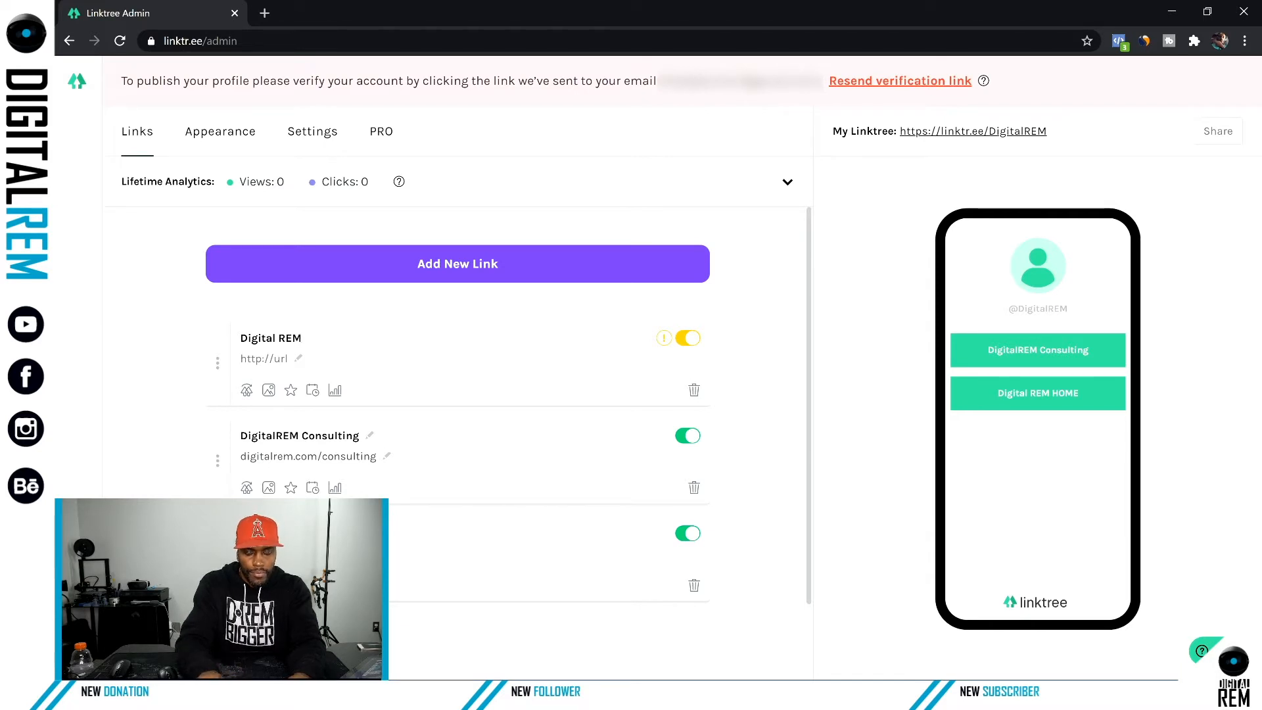
{"action": "key", "text": "BackSpace"}
{"action": "key", "text": "BackSpace"}
{"action": "type", "text": "REM Production"}
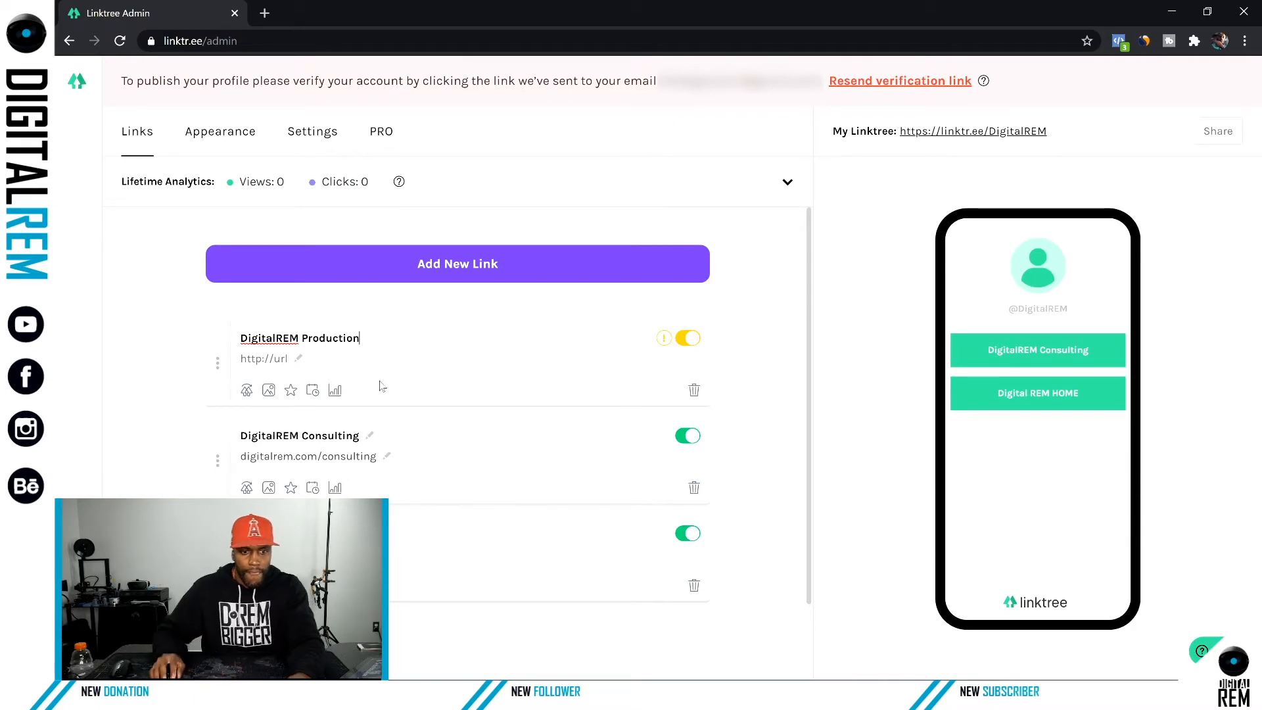
Add a fourth link and title it "DigitalREM Shop".
{"action": "left_click", "coordinate": [440, 270]}
{"action": "left_click", "coordinate": [304, 340]}
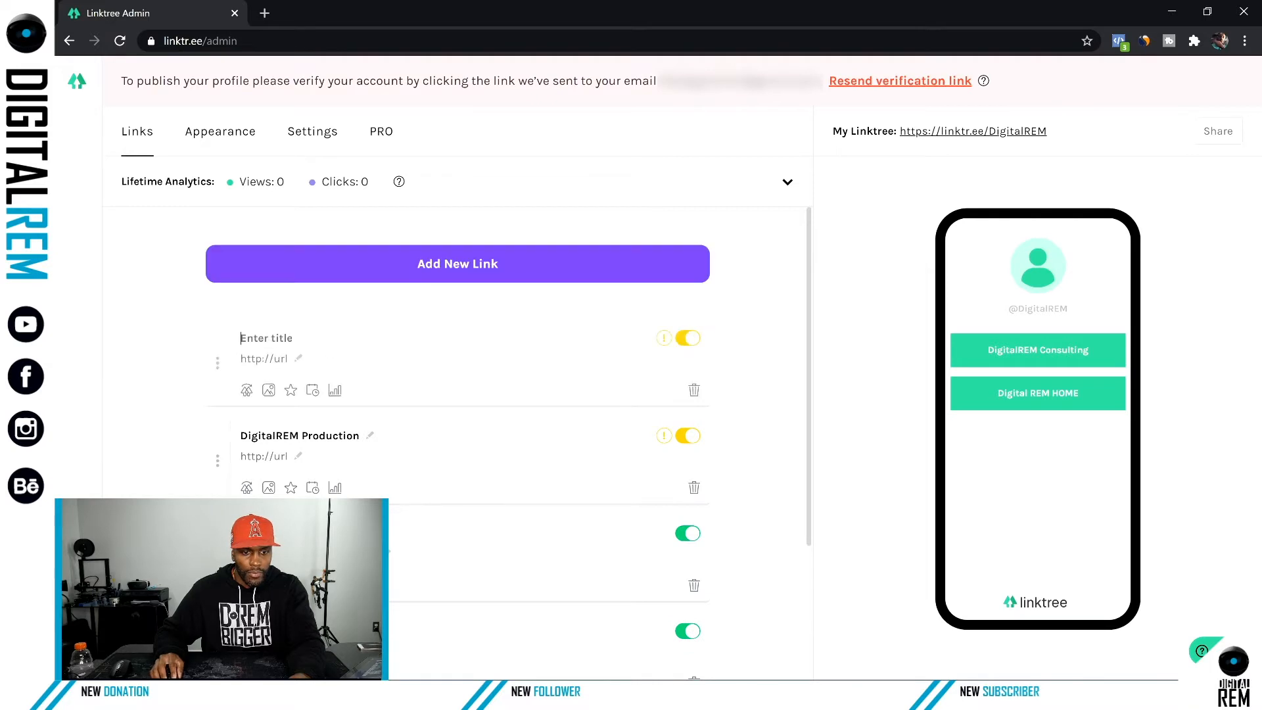
{"action": "type", "text": "Digit"}
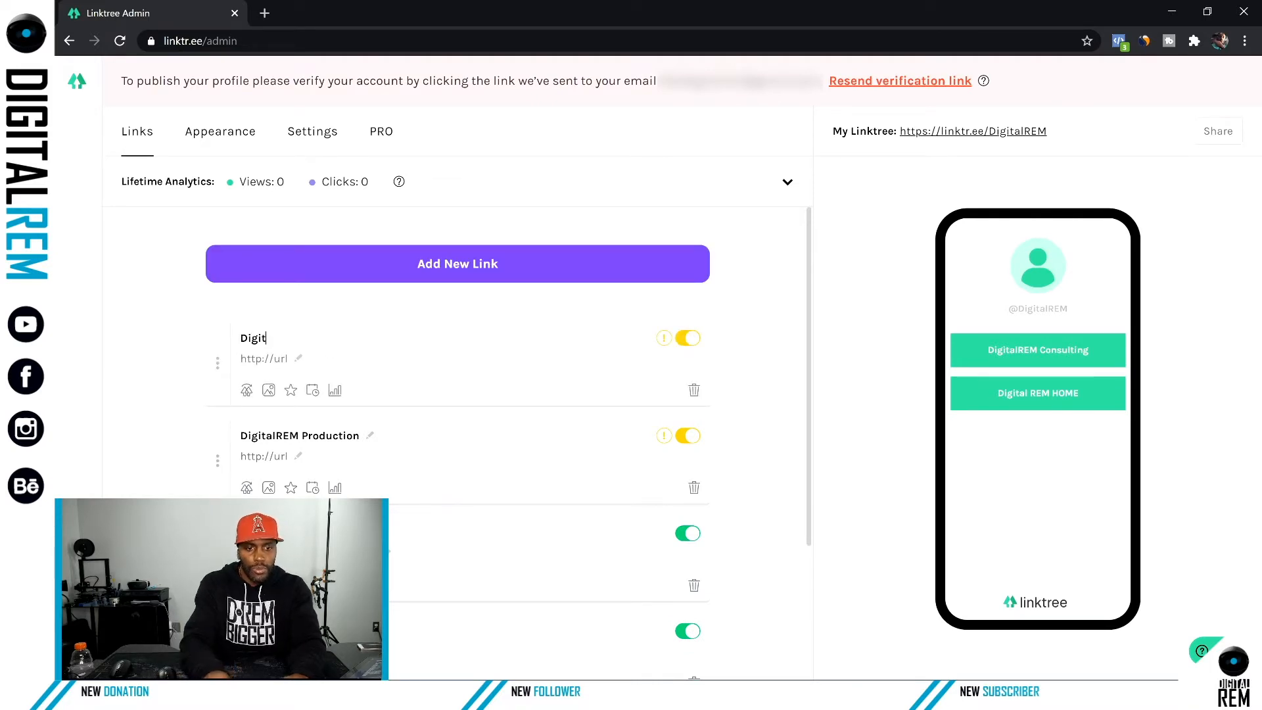
{"action": "type", "text": "alRE"}
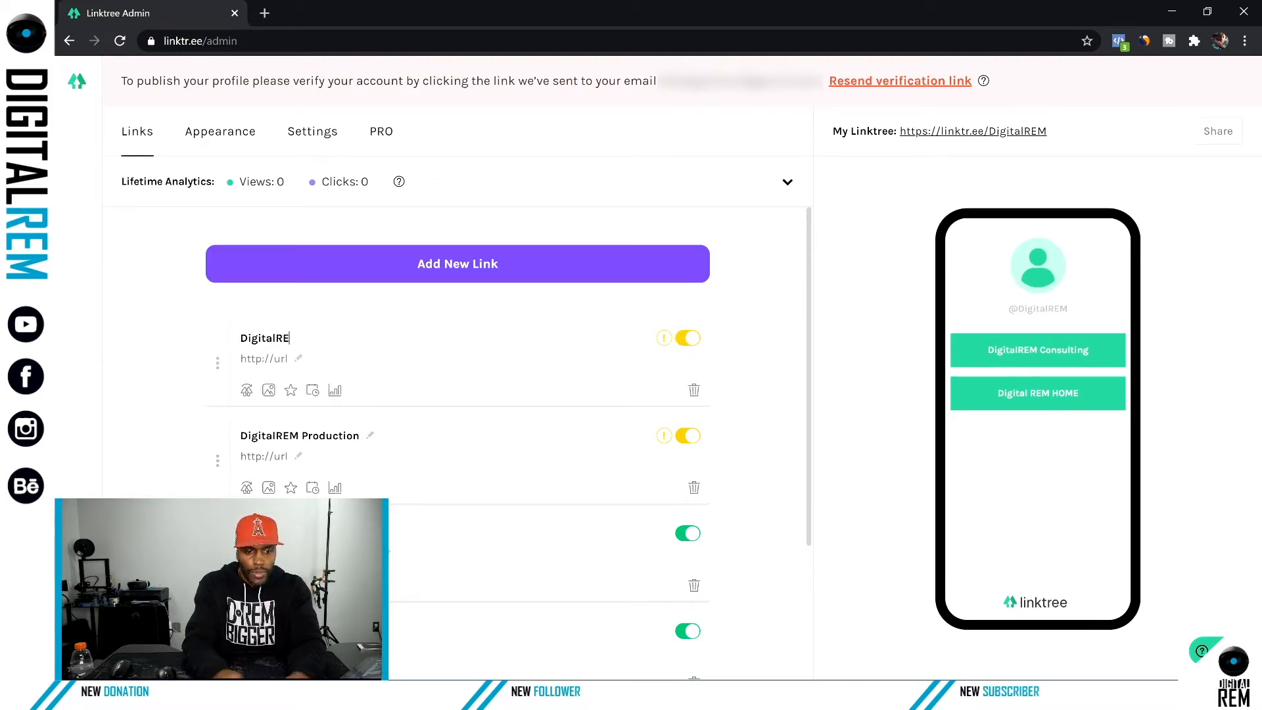
{"action": "type", "text": "M SHOP"}
{"action": "key", "text": "BackSpace"}
{"action": "key", "text": "BackSpace"}
{"action": "key", "text": "BackSpace"}
{"action": "type", "text": "hop"}
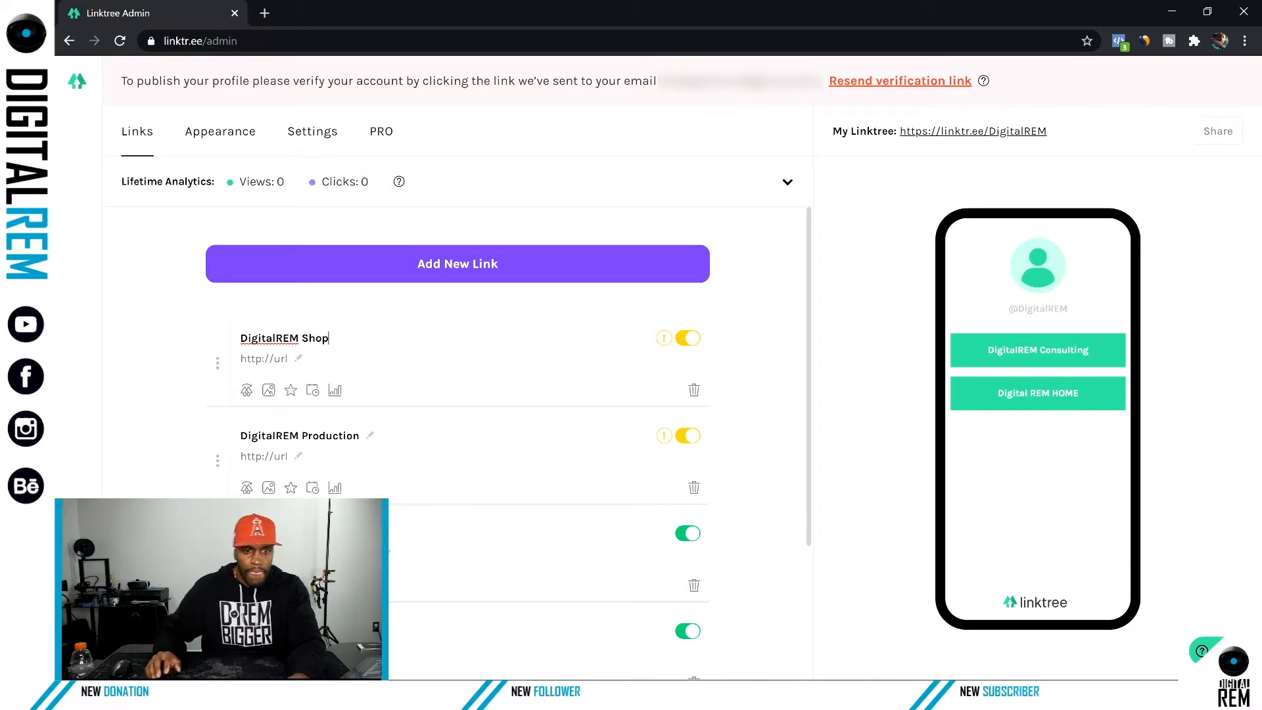
Add a fifth link and title it "DREMtv".
{"action": "left_click", "coordinate": [370, 265]}
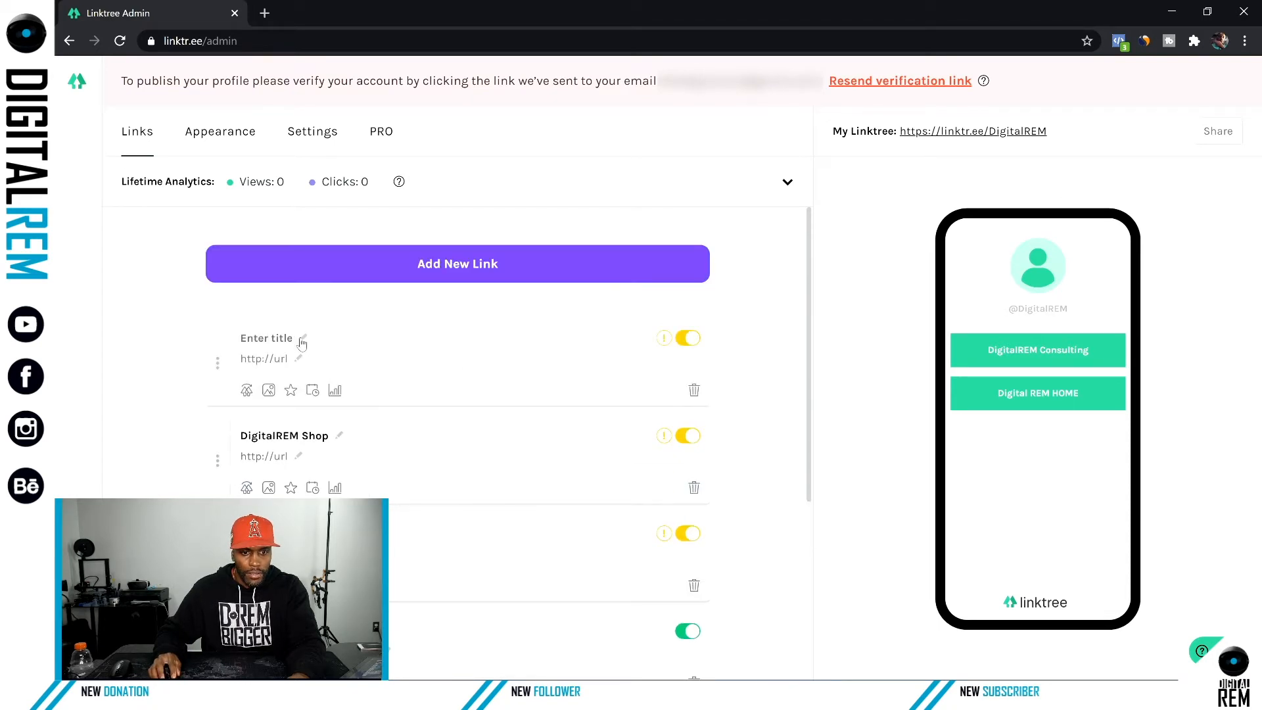
{"action": "left_click", "coordinate": [302, 342]}
{"action": "type", "text": "DREM tv"}
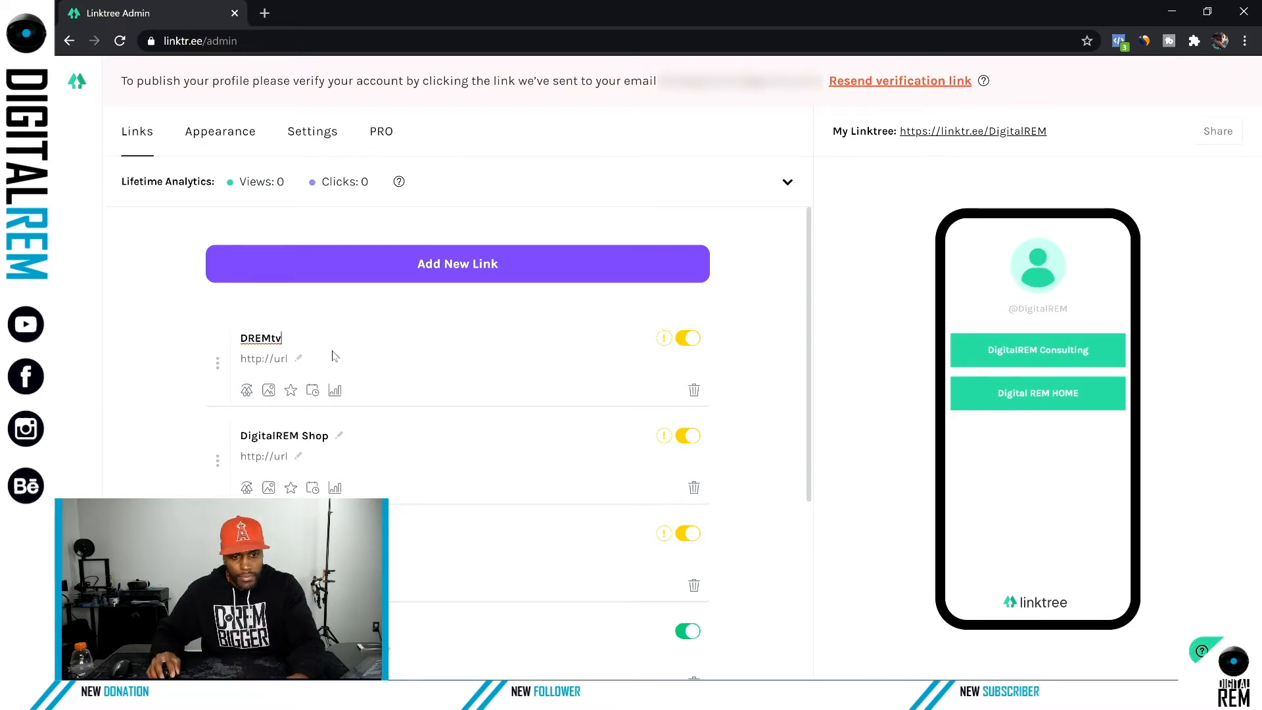
{"action": "left_click", "coordinate": [359, 298]}
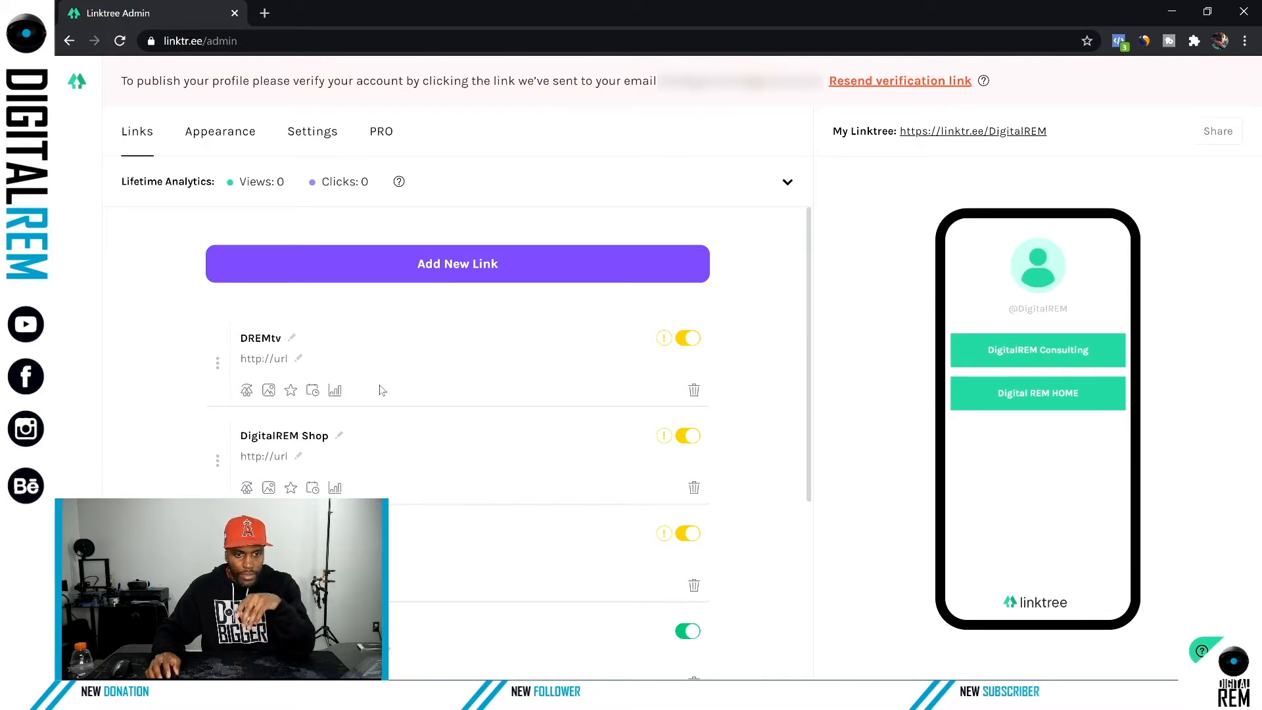
Add a sixth link and title it "DigitalREM Catalog".
{"action": "scroll", "coordinate": [382, 390], "scroll_direction": "down", "scroll_amount": 4}
{"action": "scroll", "coordinate": [382, 390], "scroll_direction": "up", "scroll_amount": 4}
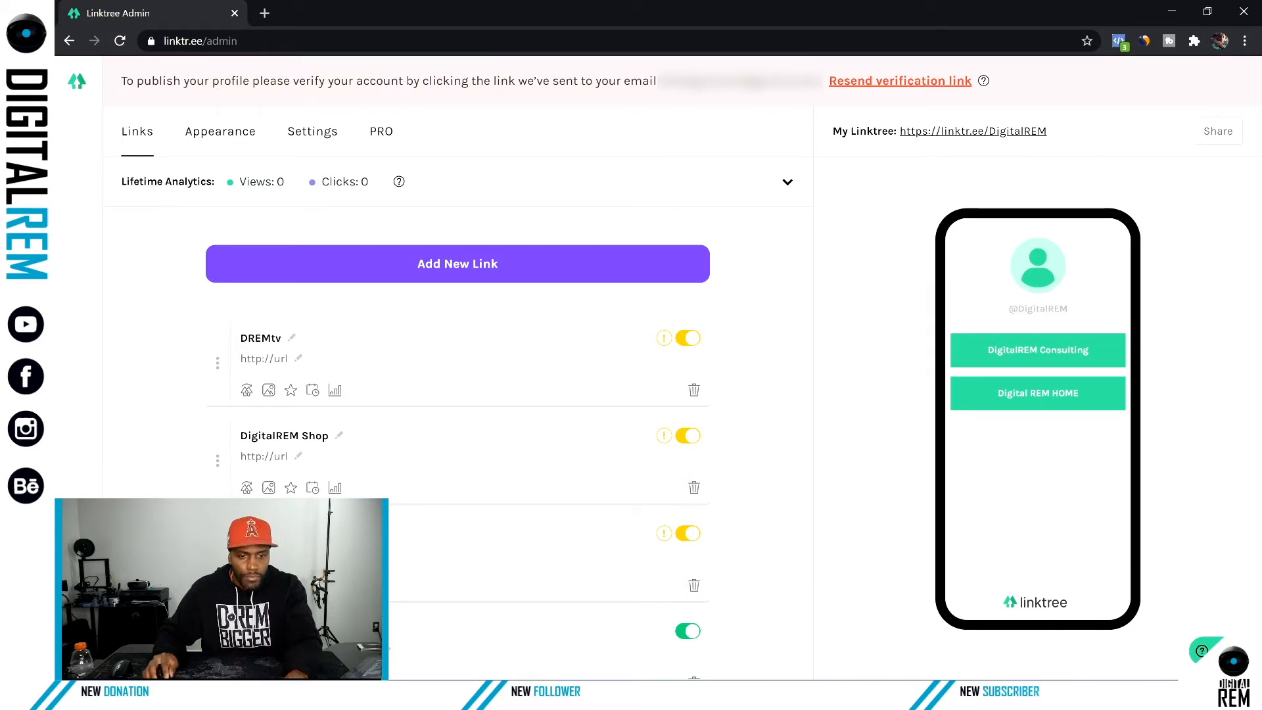
{"action": "left_click", "coordinate": [498, 275]}
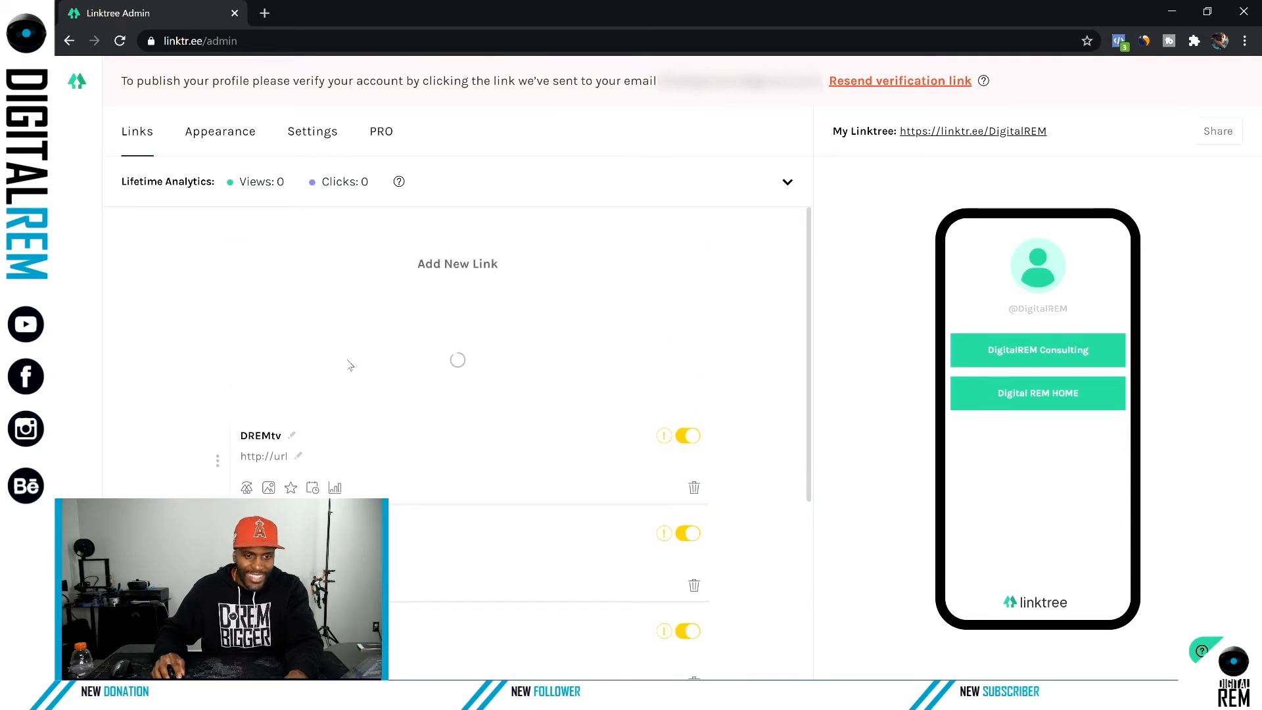
{"action": "left_click", "coordinate": [304, 342]}
{"action": "type", "text": "DigitalREM "}
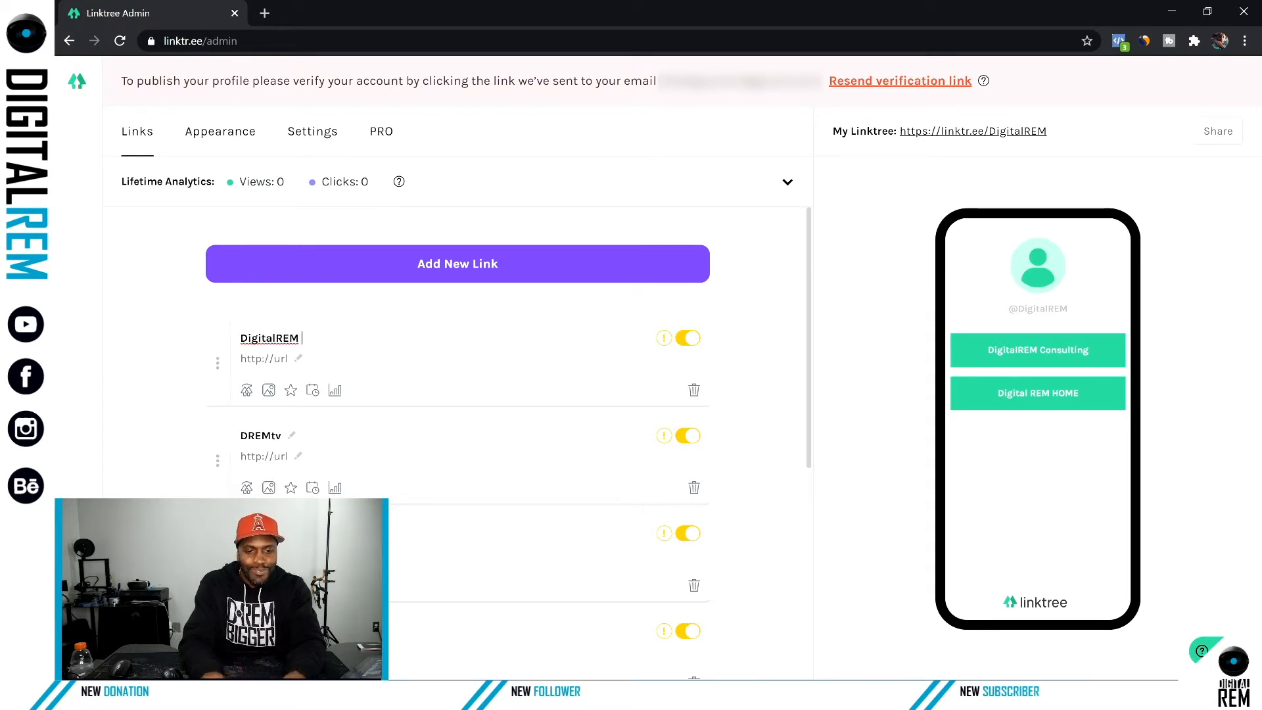
{"action": "type", "text": "Catalo"}
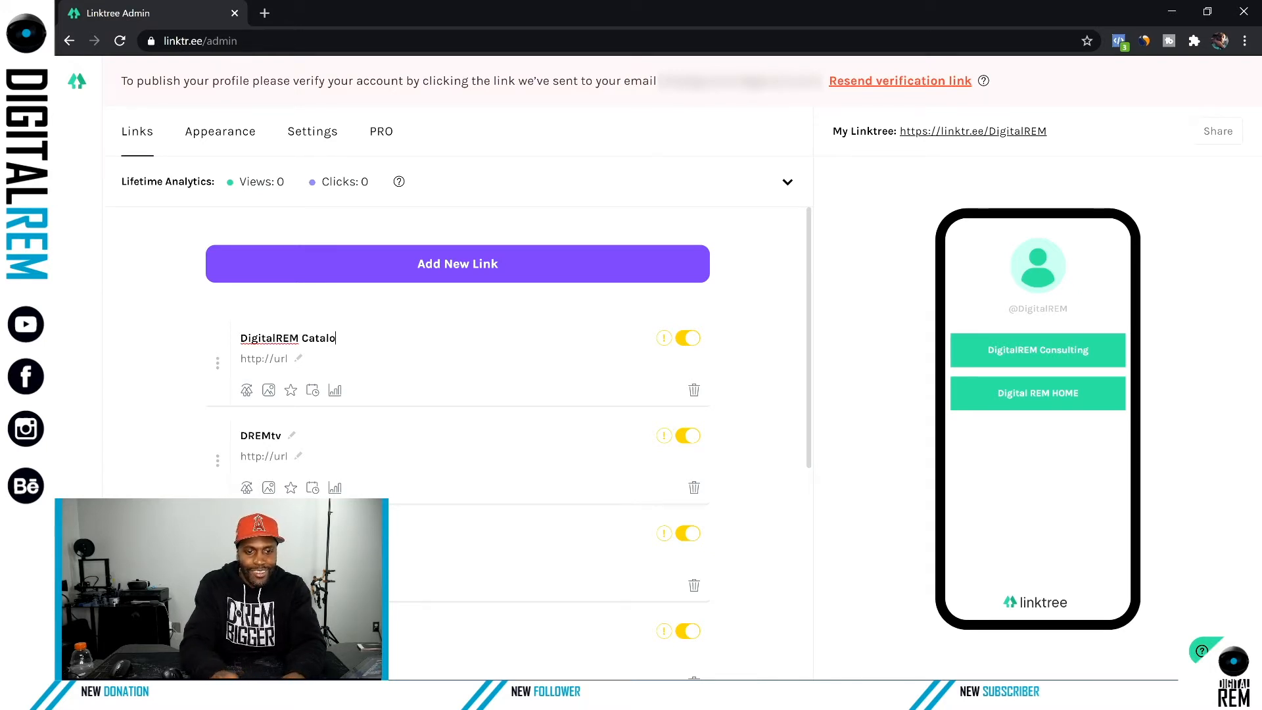
{"action": "type", "text": "g"}
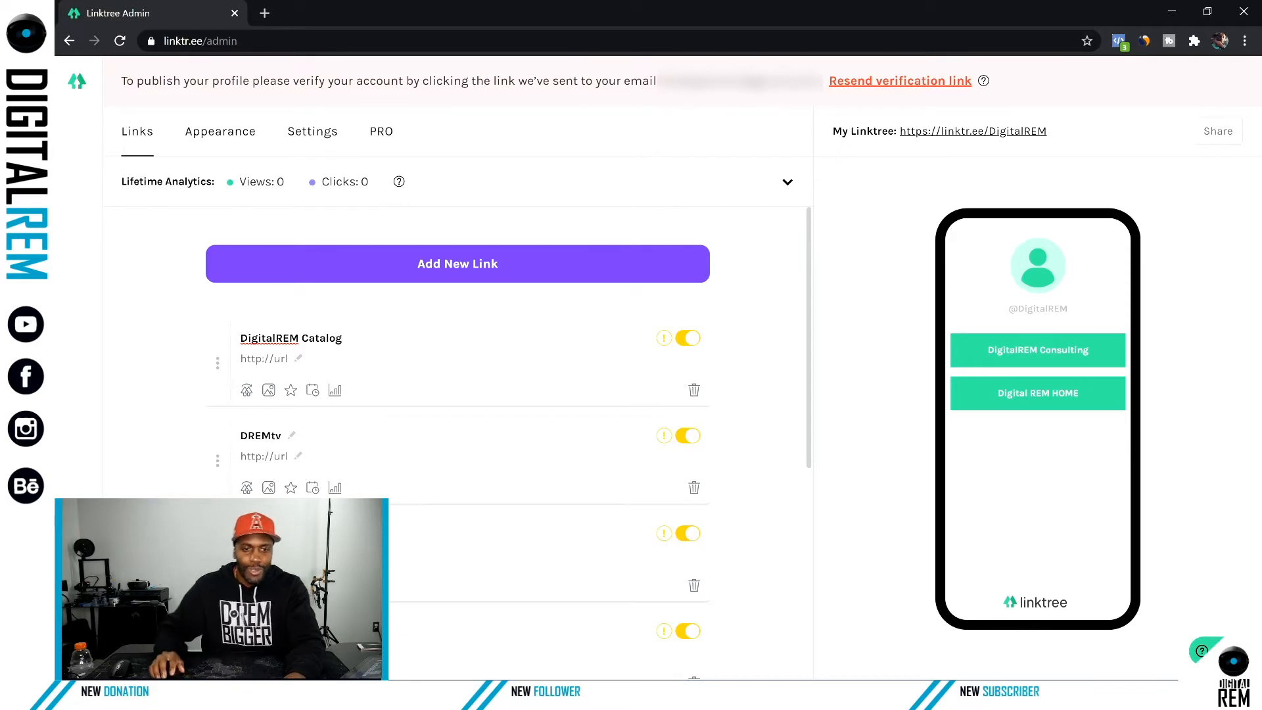
{"action": "left_click", "coordinate": [170, 397]}
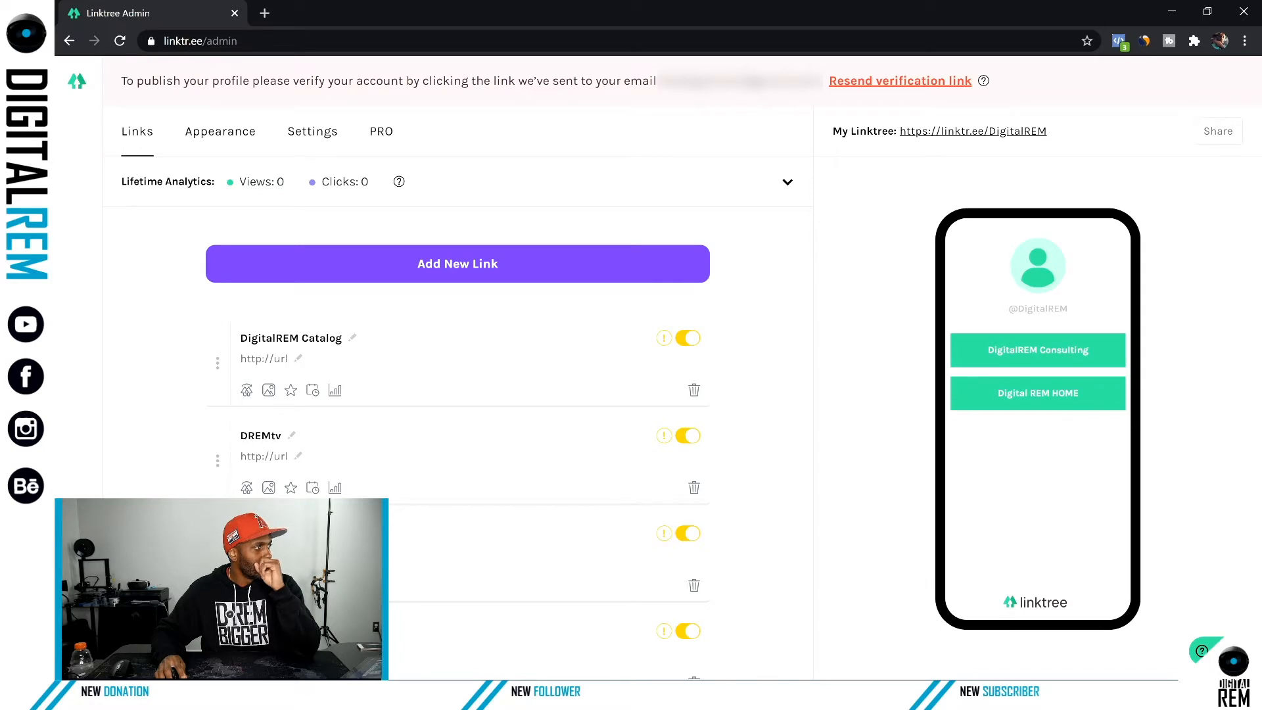
Add a seventh link and title it "DigitalREM Members area".
{"action": "left_click", "coordinate": [499, 271]}
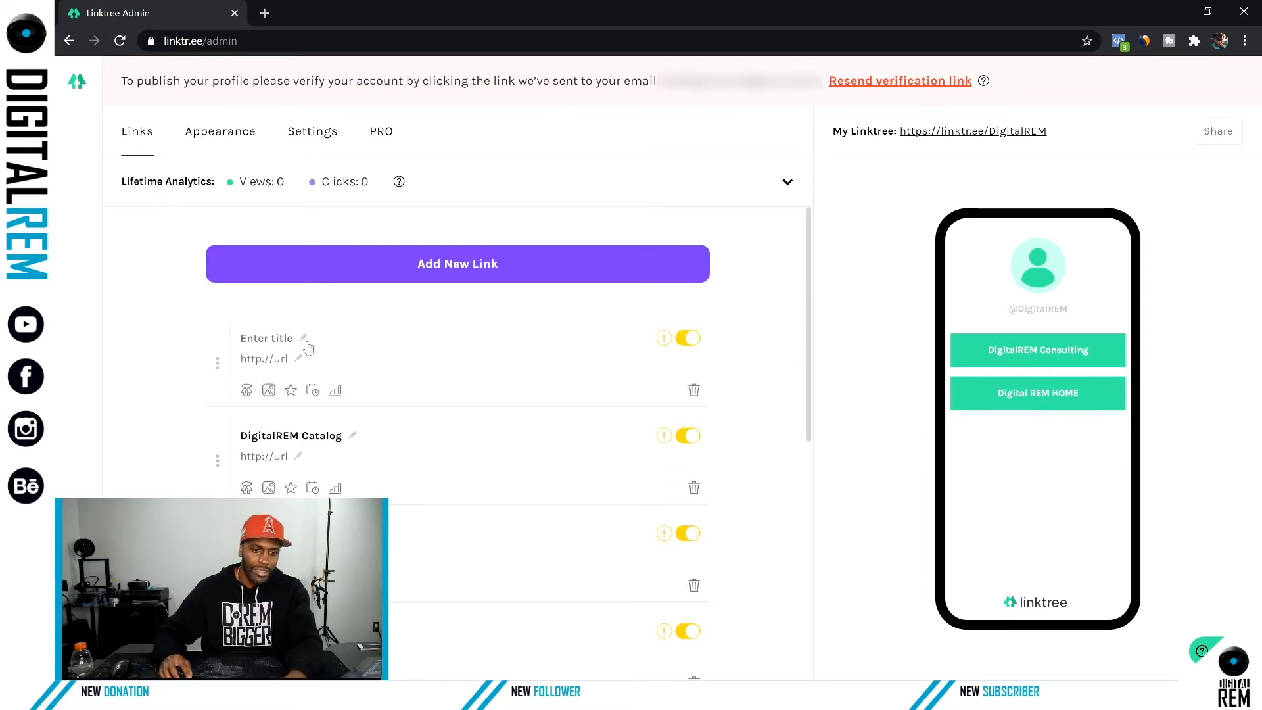
{"action": "type", "text": "Didit"}
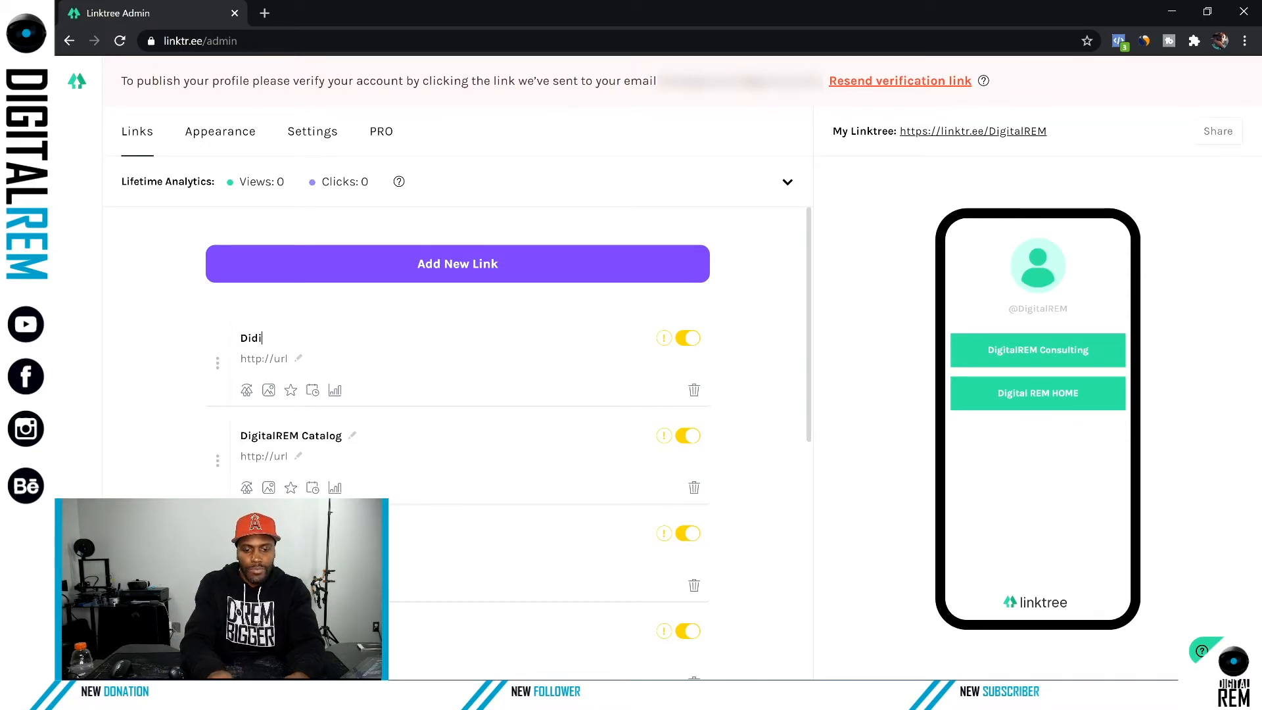
{"action": "key", "text": "BackSpace"}
{"action": "key", "text": "BackSpace"}
{"action": "key", "text": "BackSpace"}
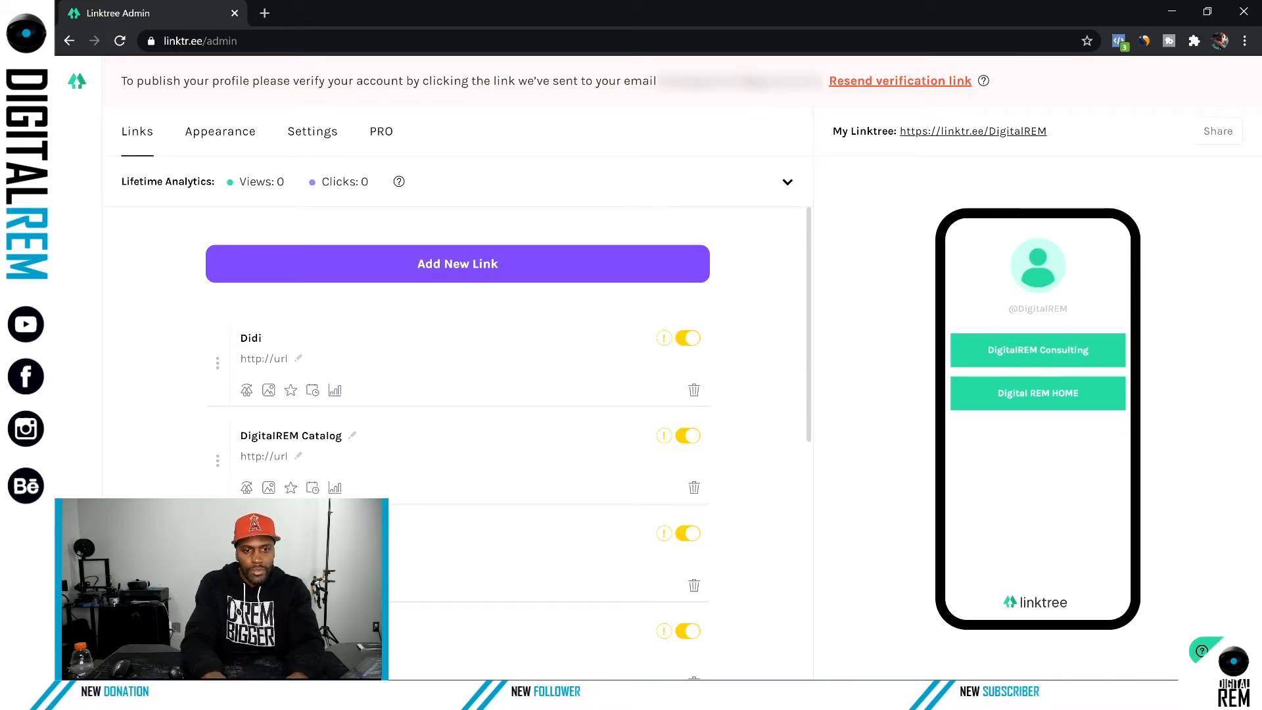
{"action": "type", "text": "git"}
{"action": "key", "text": "BackSpace"}
{"action": "key", "text": "BackSpace"}
{"action": "type", "text": "ital"}
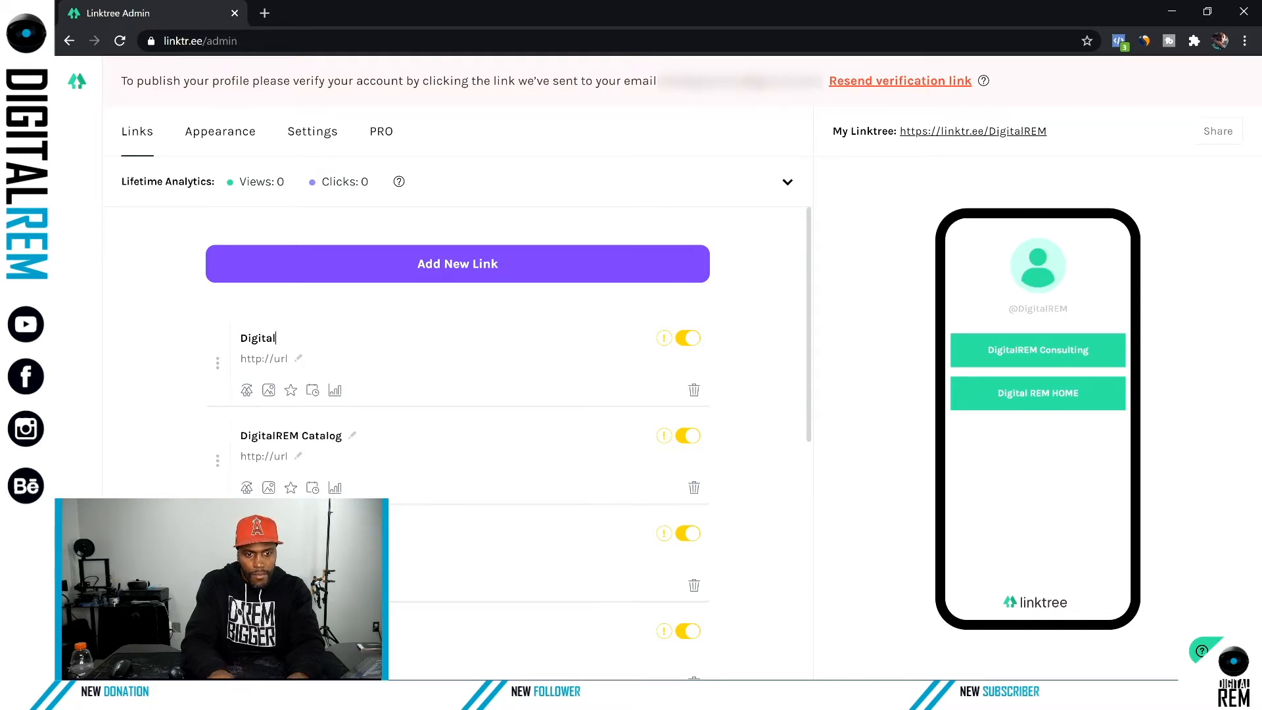
{"action": "type", "text": "REM "}
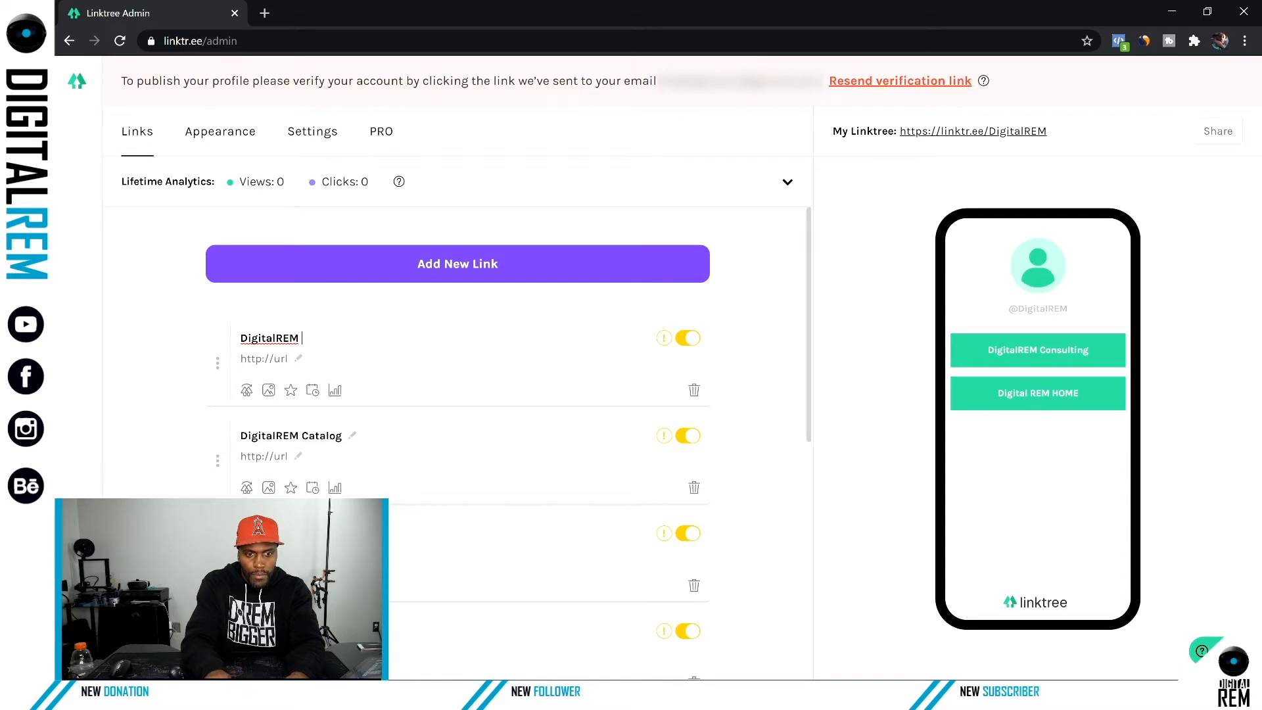
{"action": "type", "text": "Mem"}
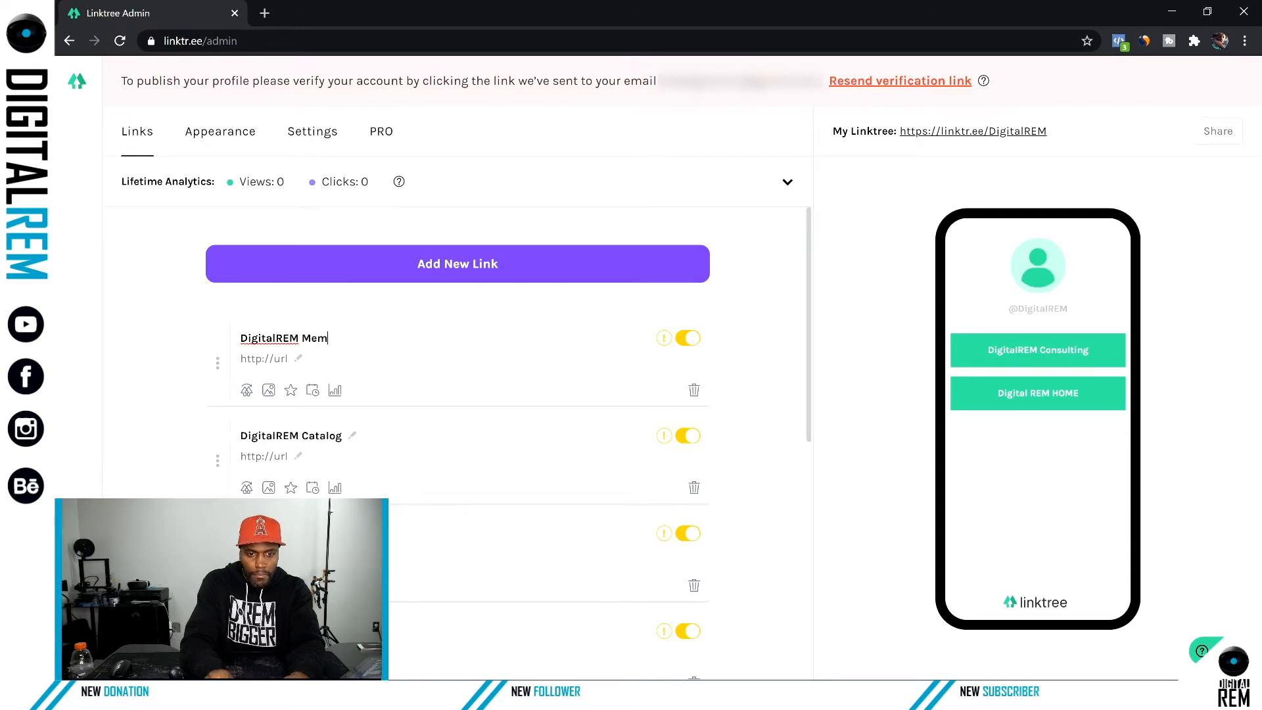
{"action": "type", "text": "bers"}
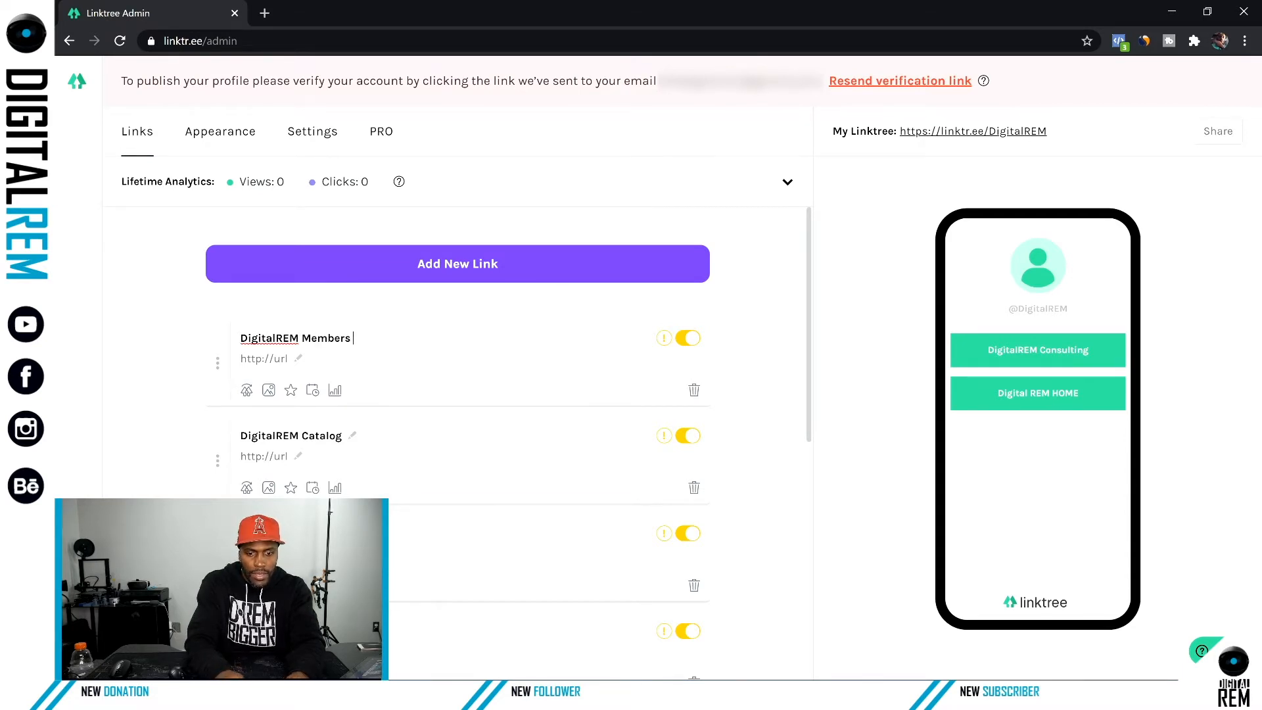
{"action": "type", "text": " area"}
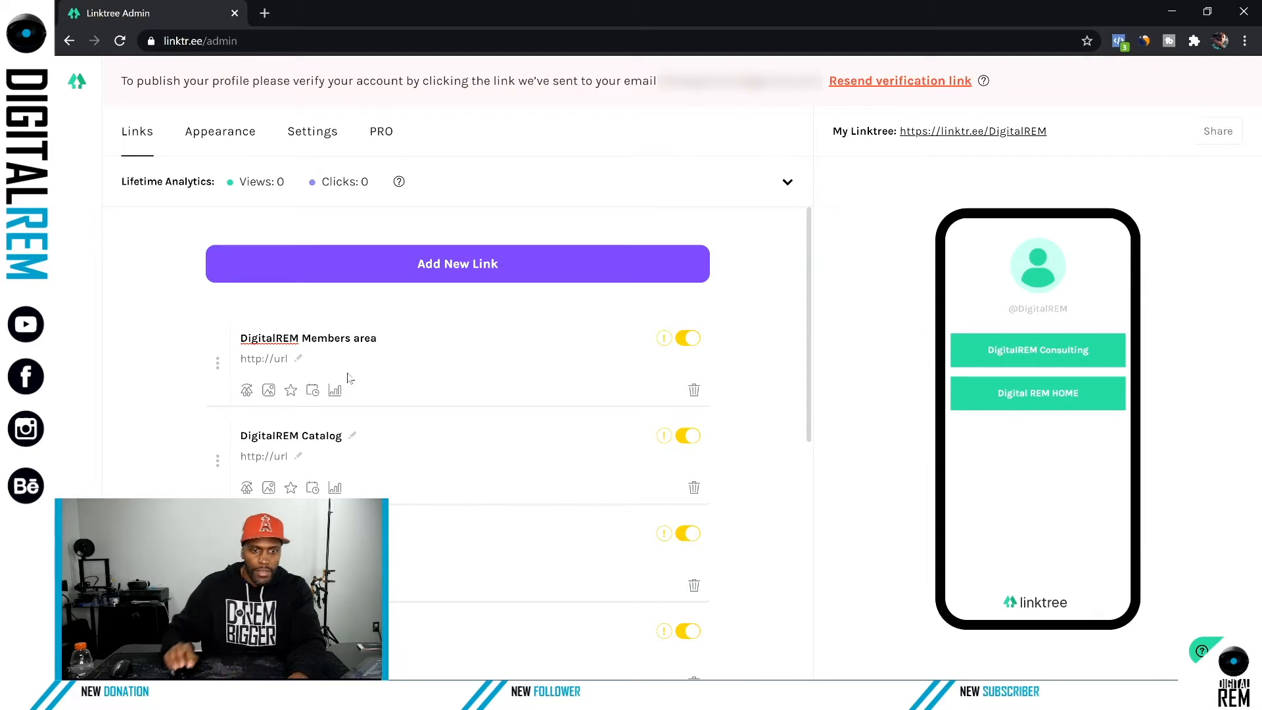
{"action": "left_click", "coordinate": [749, 395]}
{"action": "scroll", "coordinate": [420, 361], "scroll_direction": "down", "scroll_amount": 4}
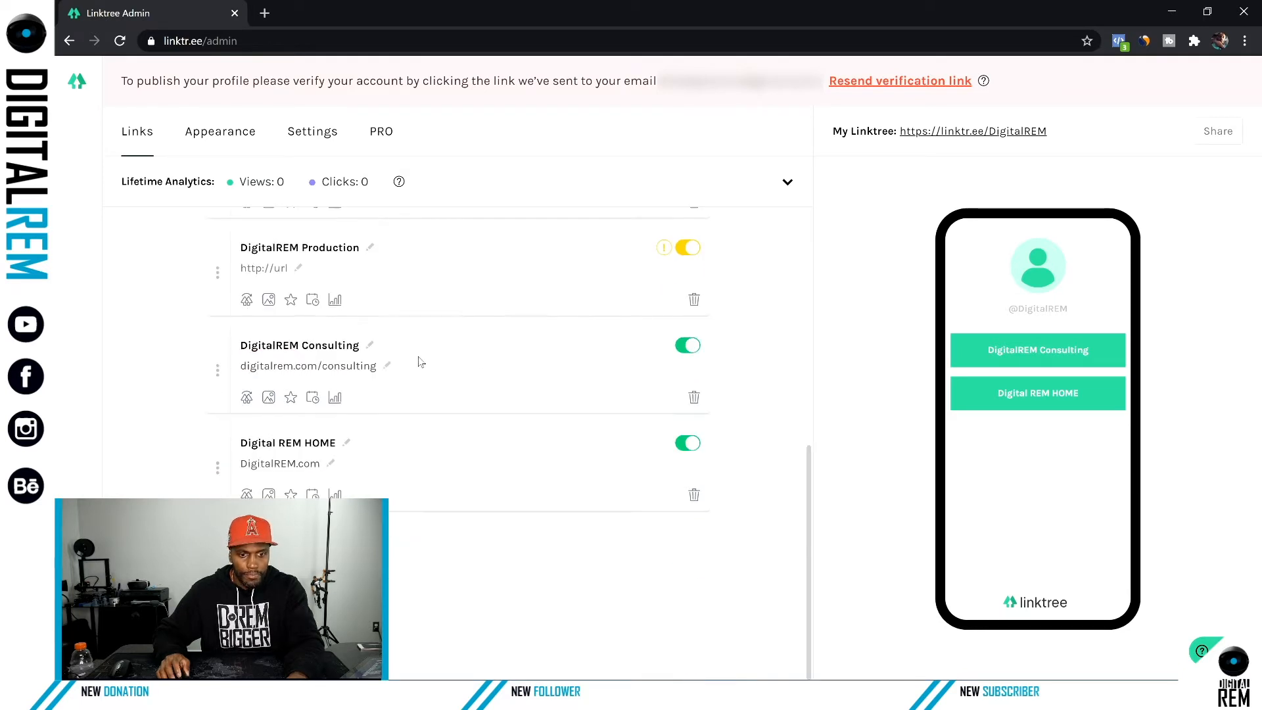
{"action": "scroll", "coordinate": [317, 368], "scroll_direction": "up", "scroll_amount": 5}
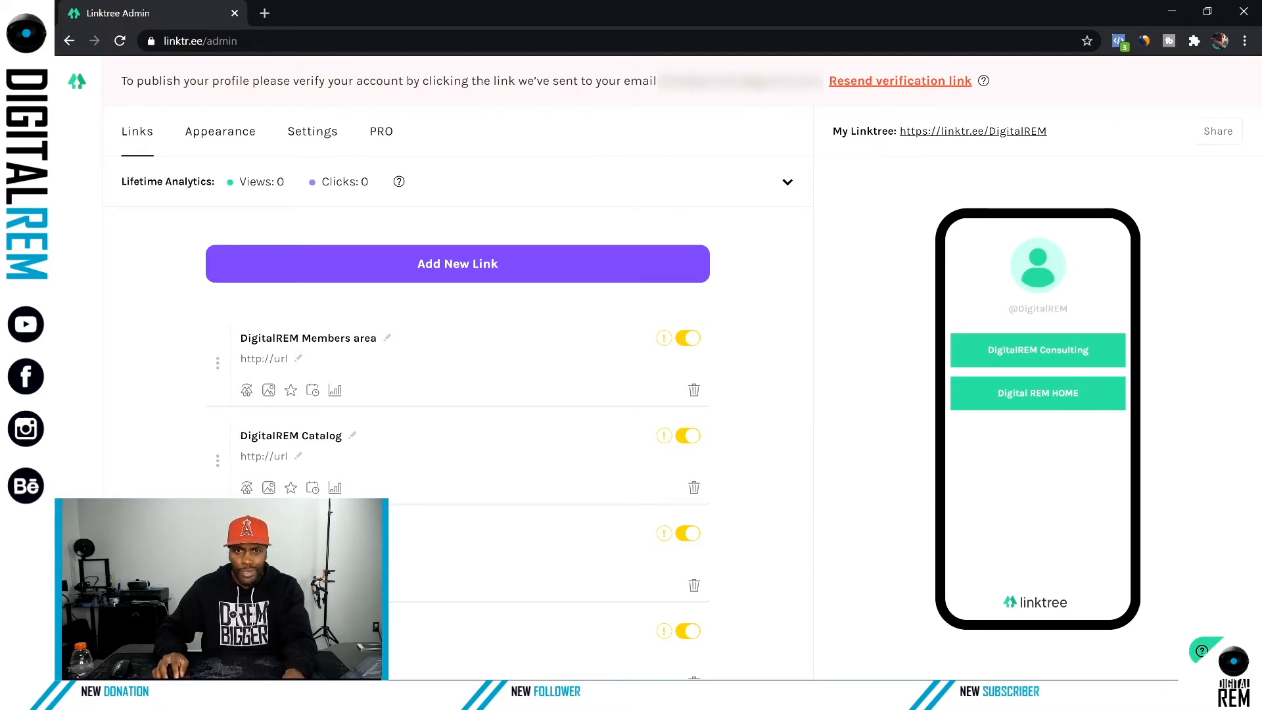
{"action": "scroll", "coordinate": [549, 334], "scroll_direction": "down", "scroll_amount": 10}
{"action": "scroll", "coordinate": [549, 334], "scroll_direction": "up", "scroll_amount": 10}
{"action": "scroll", "coordinate": [546, 346], "scroll_direction": "down", "scroll_amount": 5}
{"action": "scroll", "coordinate": [544, 347], "scroll_direction": "down", "scroll_amount": 3}
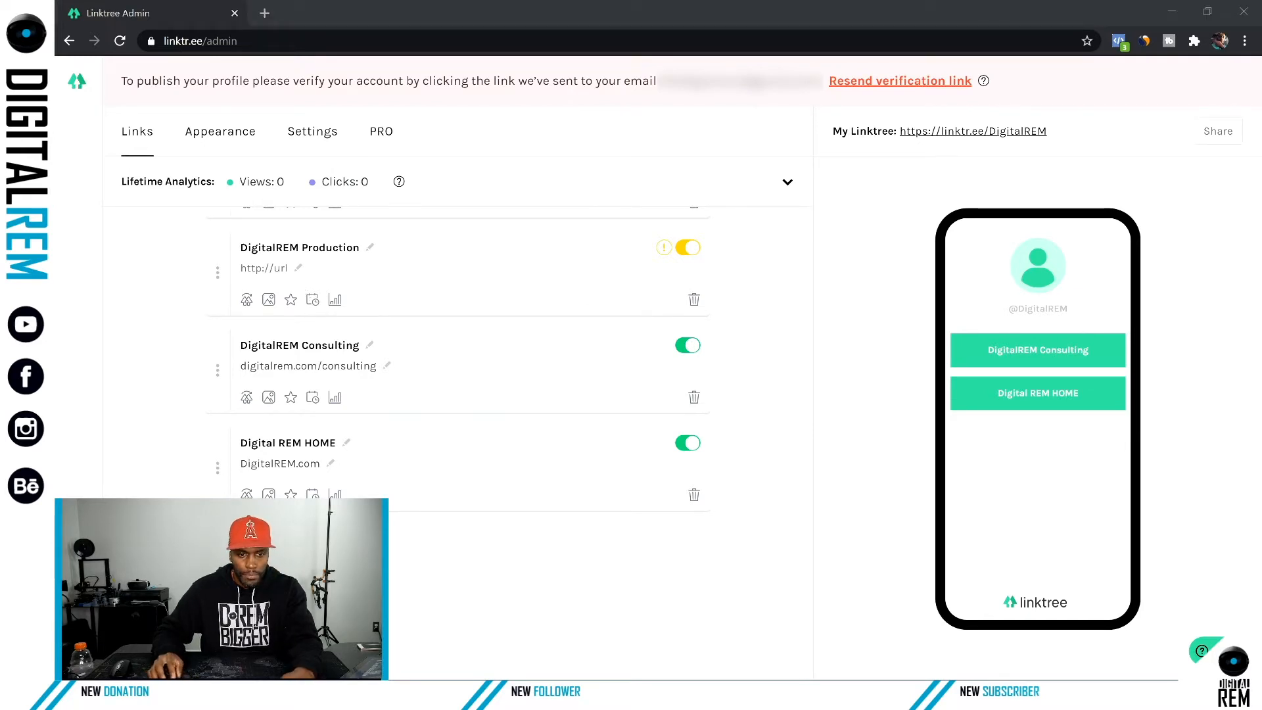
{"action": "left_click", "coordinate": [298, 269]}
{"action": "type", "text": "https://www.digitalrem.com/production"}
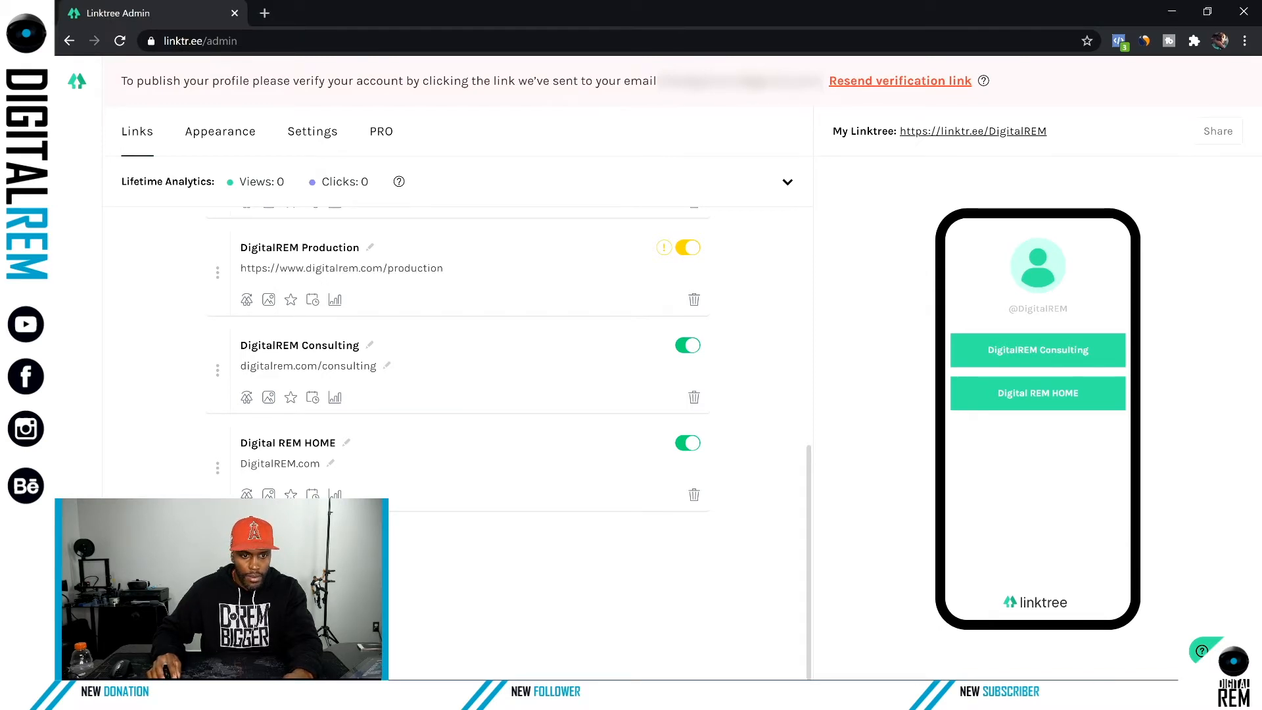
{"action": "left_click_drag", "start_coordinate": [306, 268], "coordinate": [168, 267]}
{"action": "key", "text": "BackSpace"}
{"action": "key", "text": "Return"}
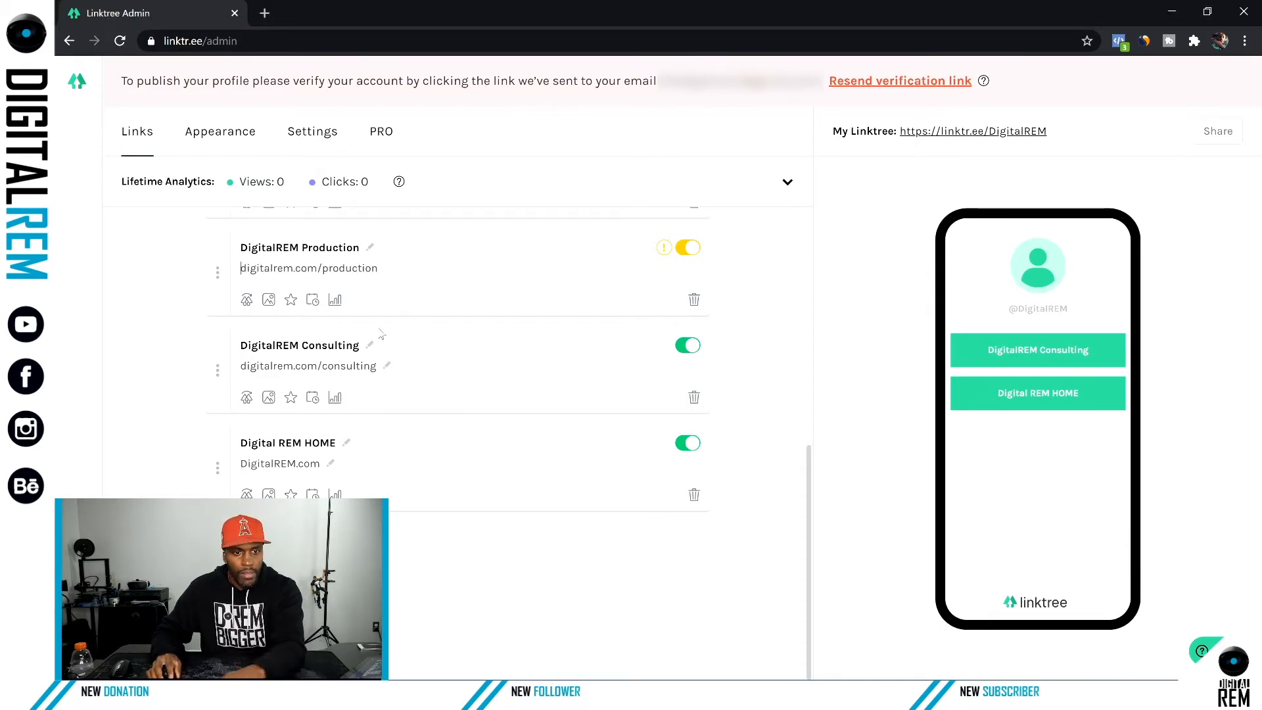
{"action": "scroll", "coordinate": [736, 315], "scroll_direction": "up", "scroll_amount": 10}
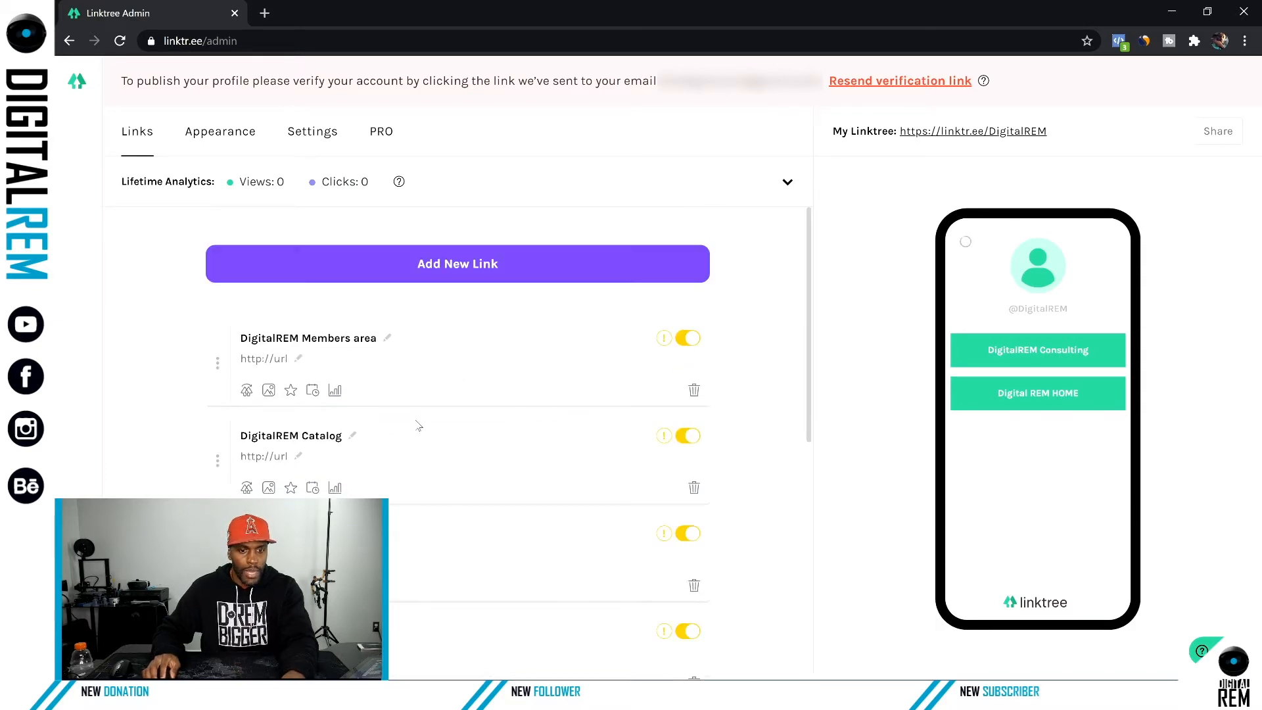
{"action": "scroll", "coordinate": [297, 461], "scroll_direction": "down", "scroll_amount": 4}
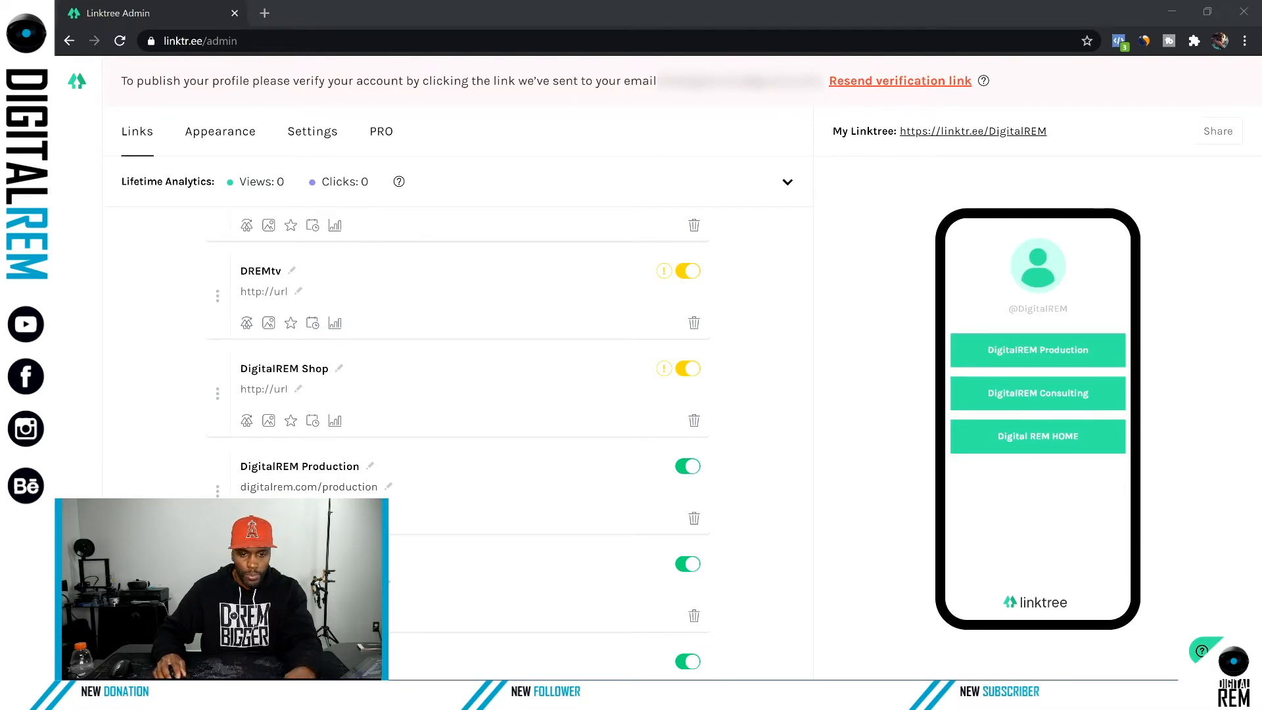
{"action": "left_click", "coordinate": [297, 389]}
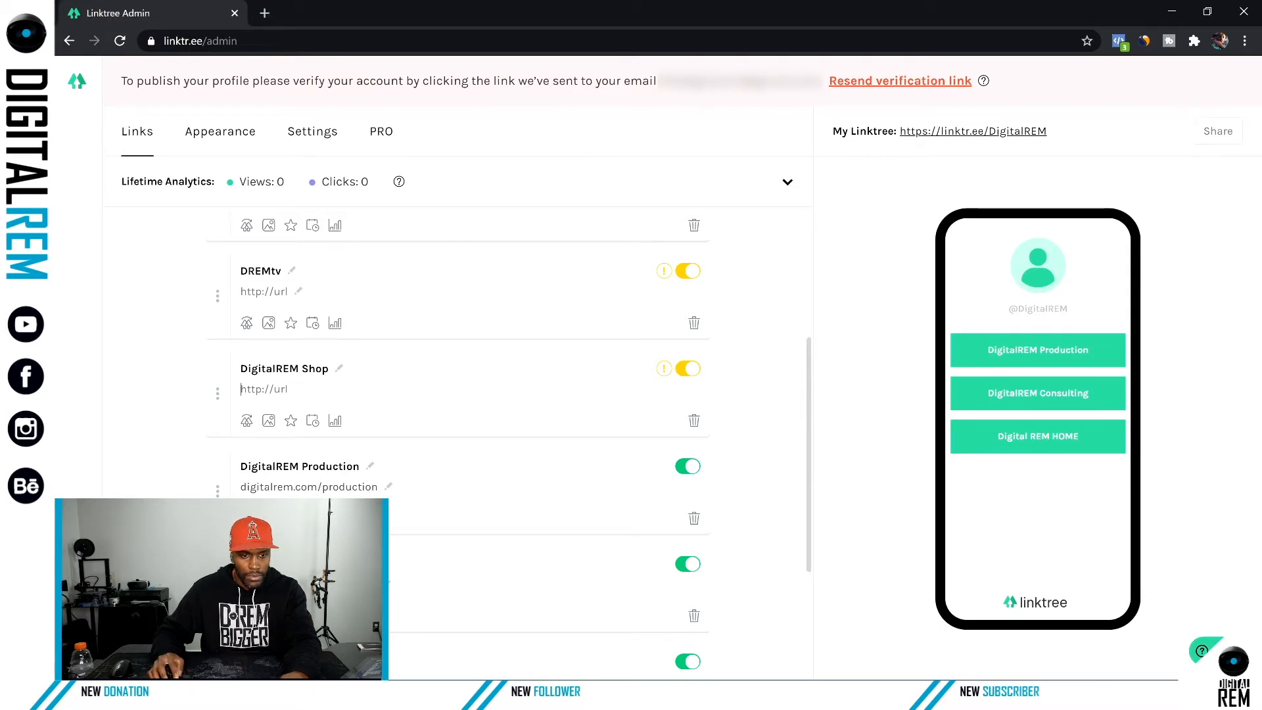
{"action": "type", "text": "https://www.digitalrem.com/shop"}
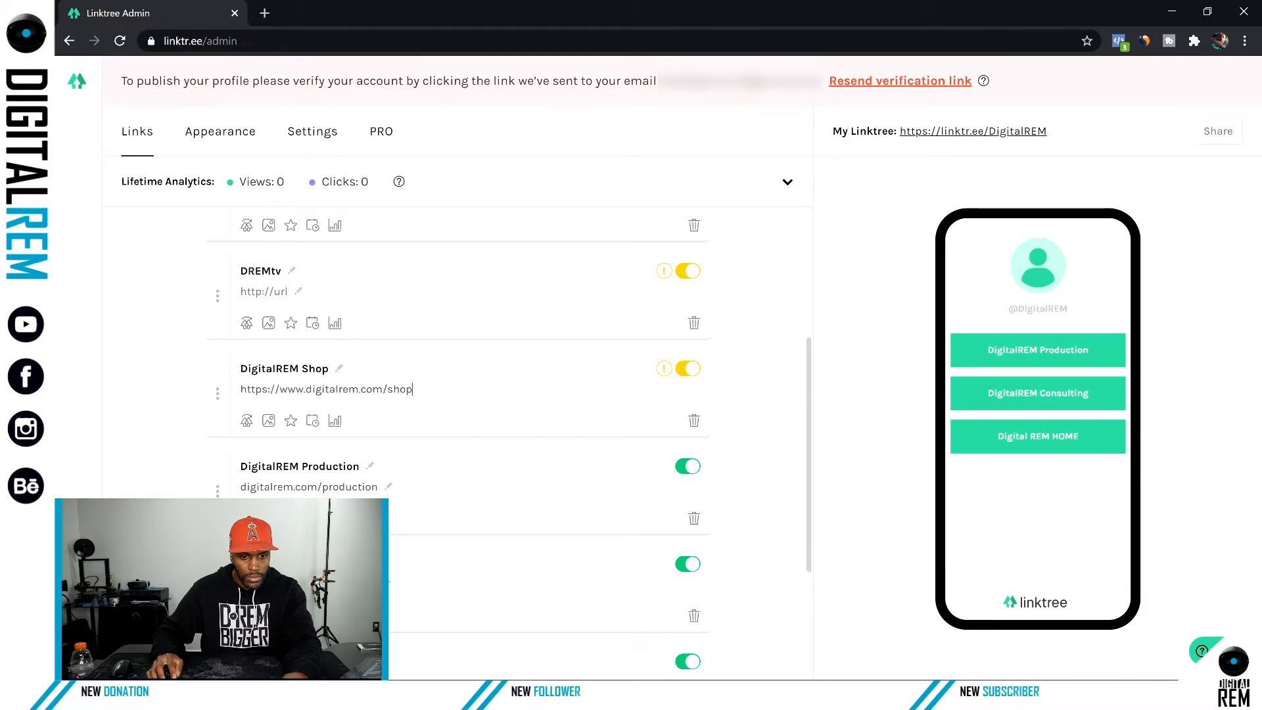
{"action": "left_click_drag", "start_coordinate": [306, 389], "coordinate": [186, 382]}
{"action": "key", "text": "BackSpace"}
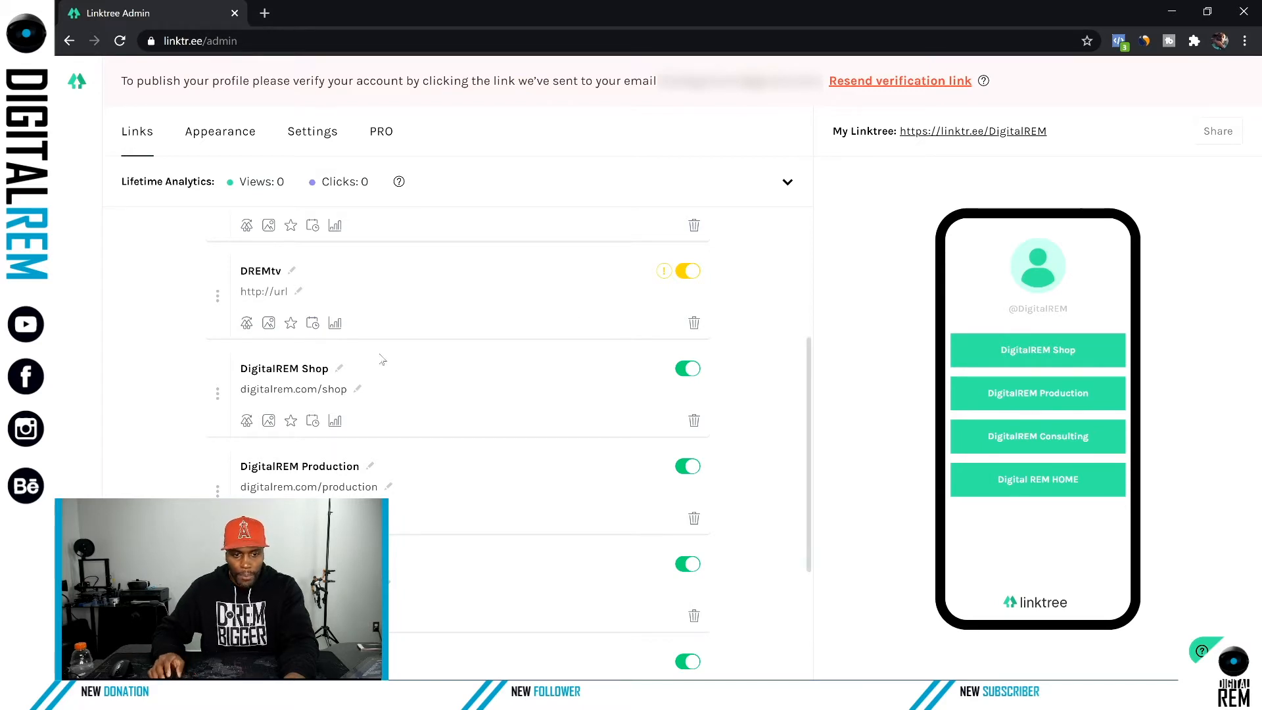
{"action": "scroll", "coordinate": [408, 355], "scroll_direction": "up", "scroll_amount": 5}
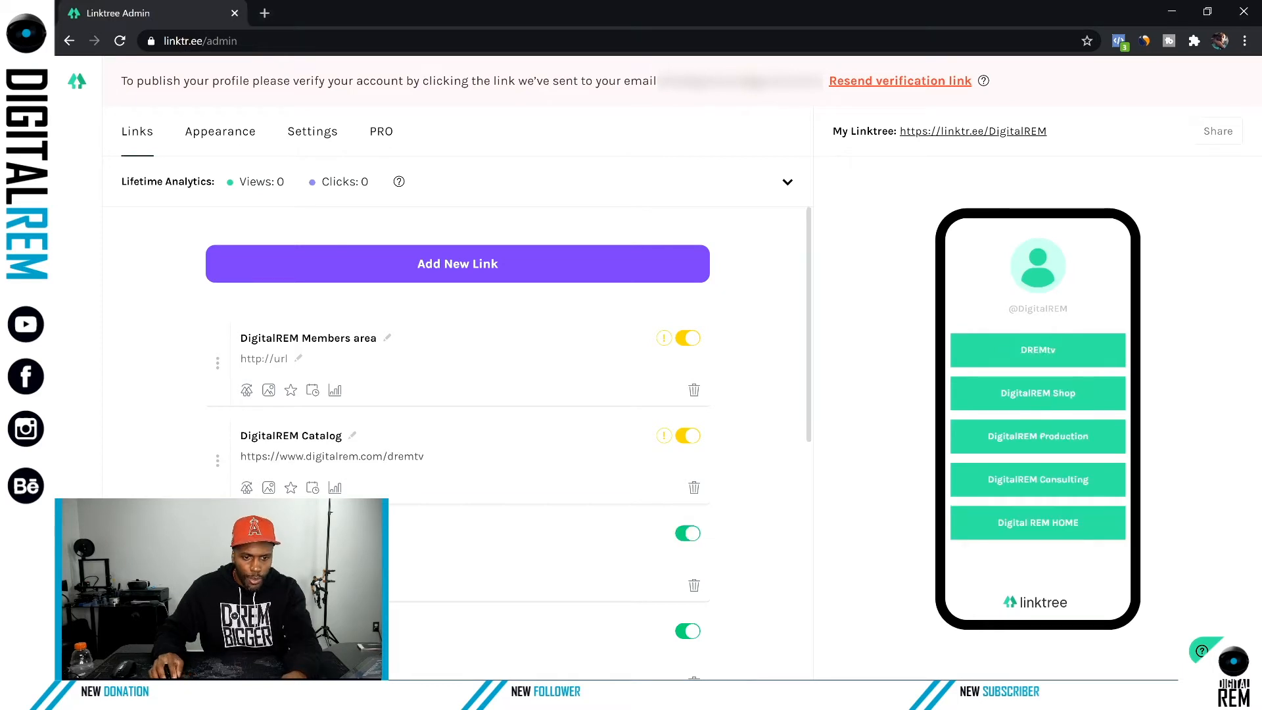
{"action": "key", "text": "shift+Home"}
{"action": "key", "text": "BackSpace"}
{"action": "left_click", "coordinate": [140, 439]}
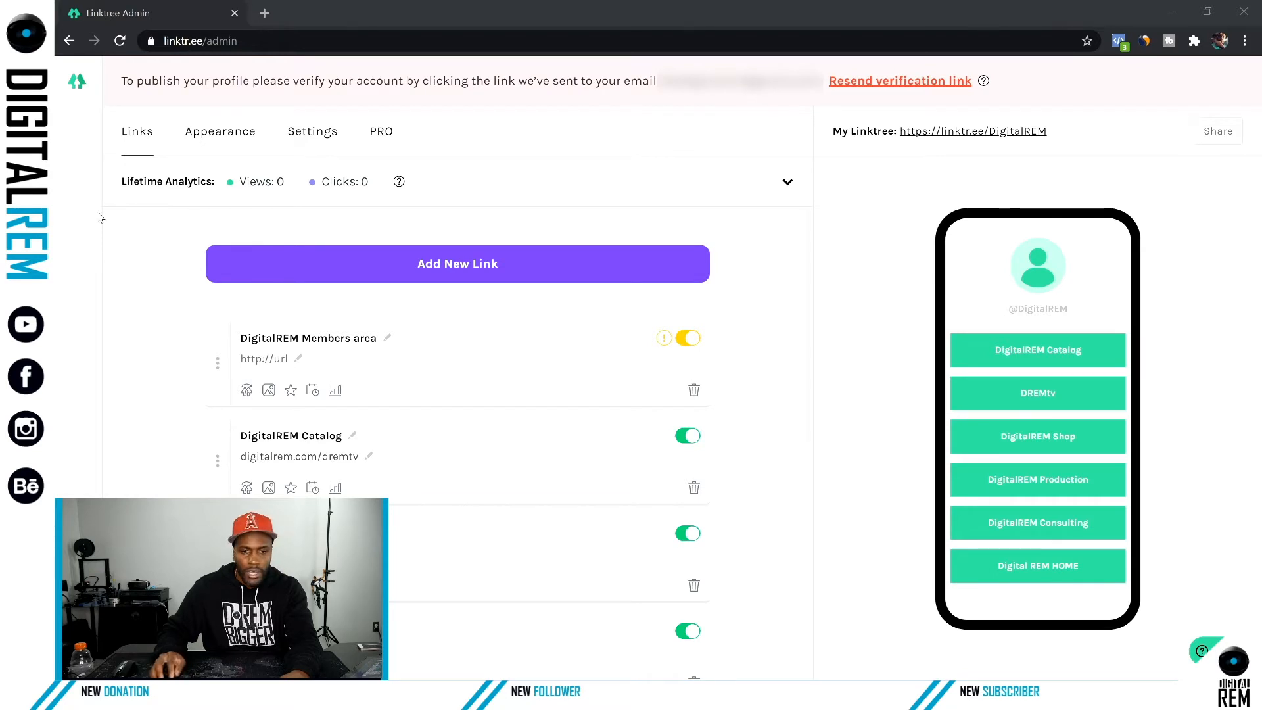
{"action": "left_click", "coordinate": [287, 360]}
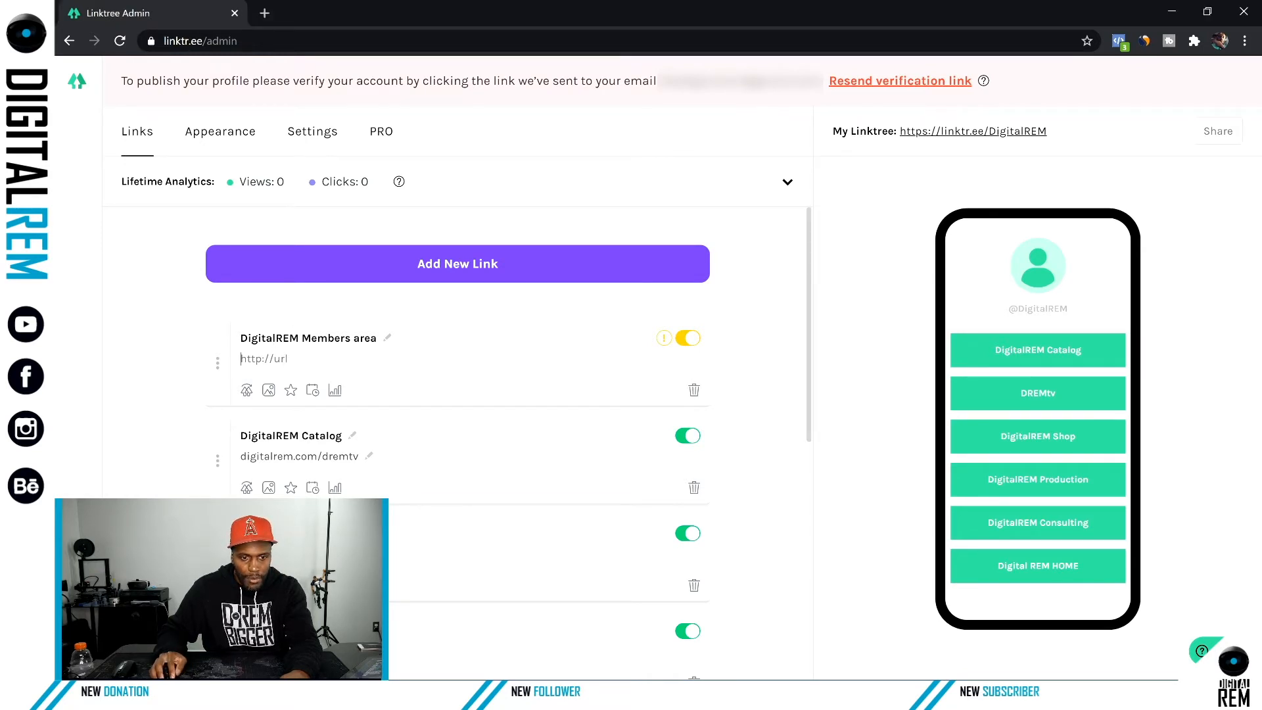
{"action": "type", "text": "https://www.digitalrem.com/live"}
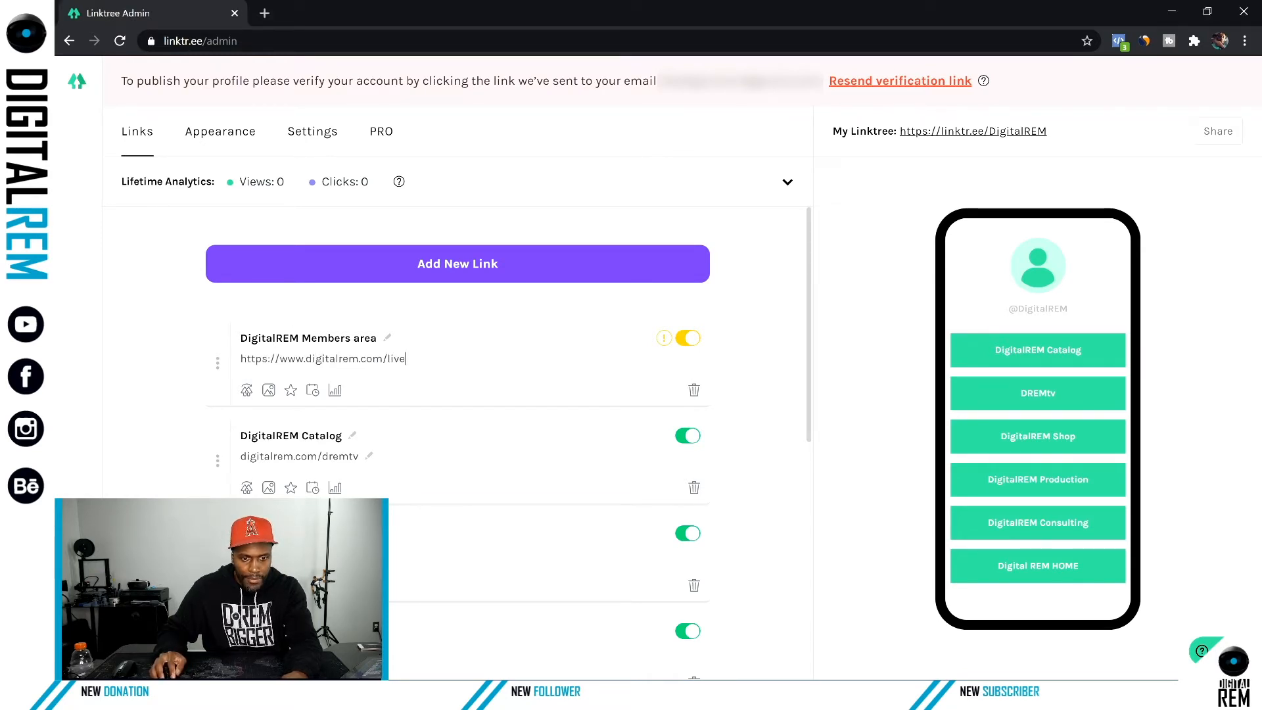
{"action": "left_click_drag", "start_coordinate": [305, 359], "coordinate": [240, 359]}
{"action": "key", "text": "BackSpace"}
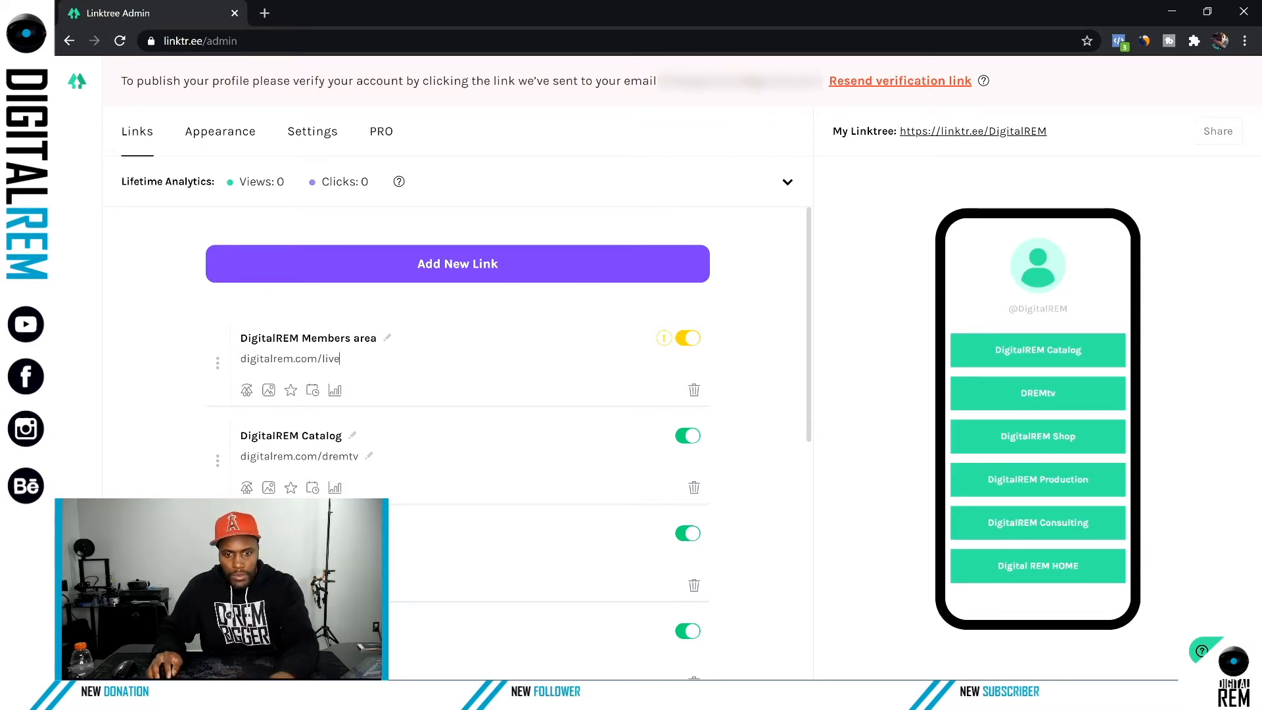
{"action": "key", "text": "Return"}
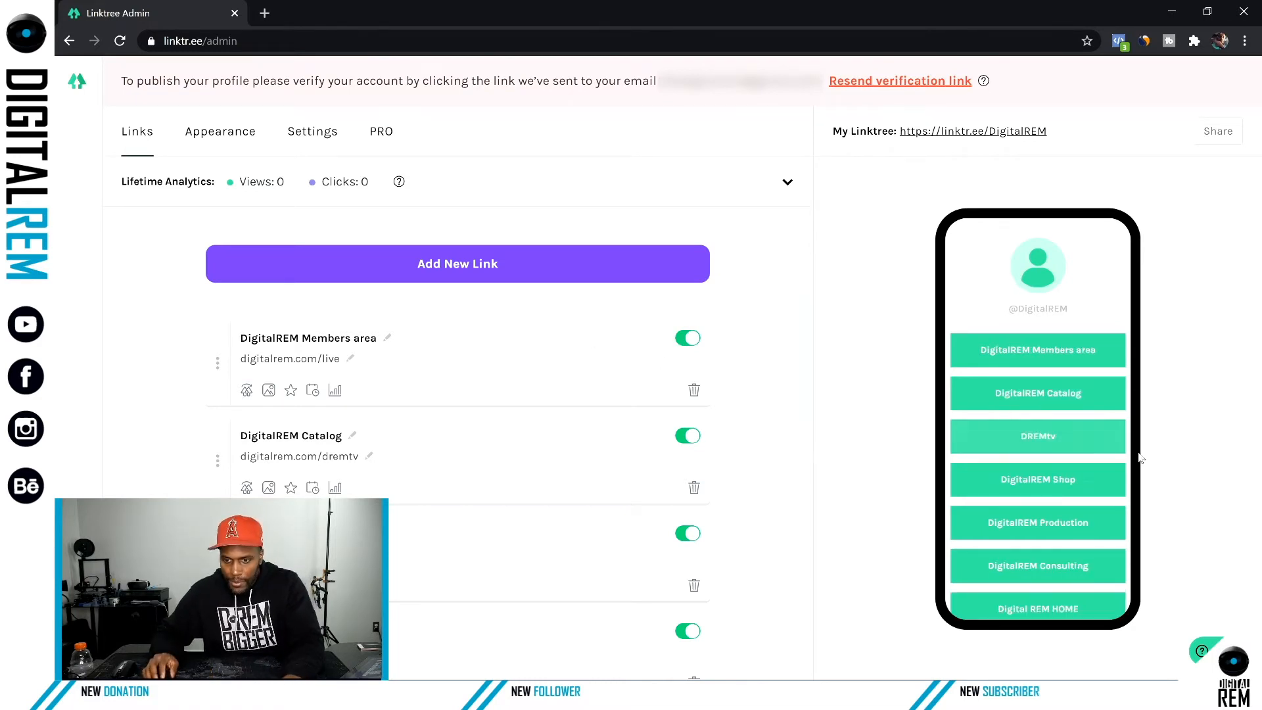
Move the DigitalREM Members area link to the end of the list, below Digital REM HOME.
{"action": "scroll", "coordinate": [1091, 454], "scroll_direction": "down", "scroll_amount": 2}
{"action": "scroll", "coordinate": [1058, 427], "scroll_direction": "up", "scroll_amount": 2}
{"action": "scroll", "coordinate": [1036, 394], "scroll_direction": "down", "scroll_amount": 2}
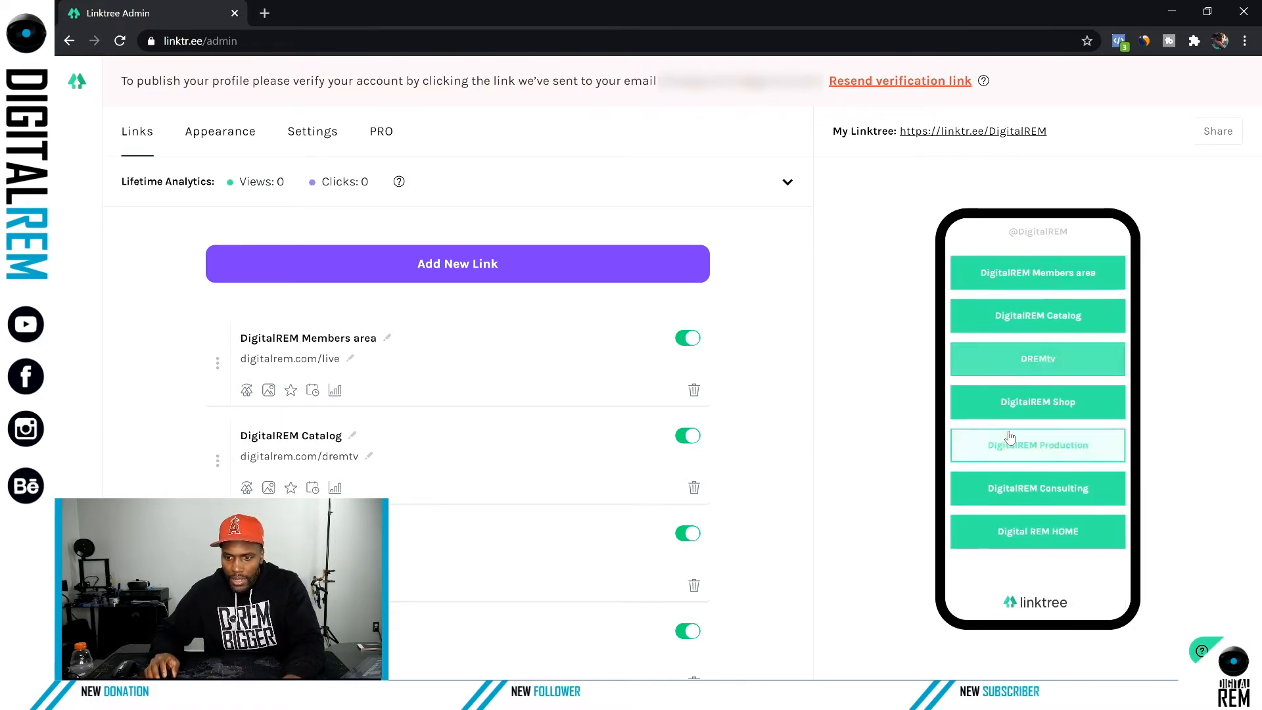
{"action": "scroll", "coordinate": [1032, 437], "scroll_direction": "up", "scroll_amount": 2}
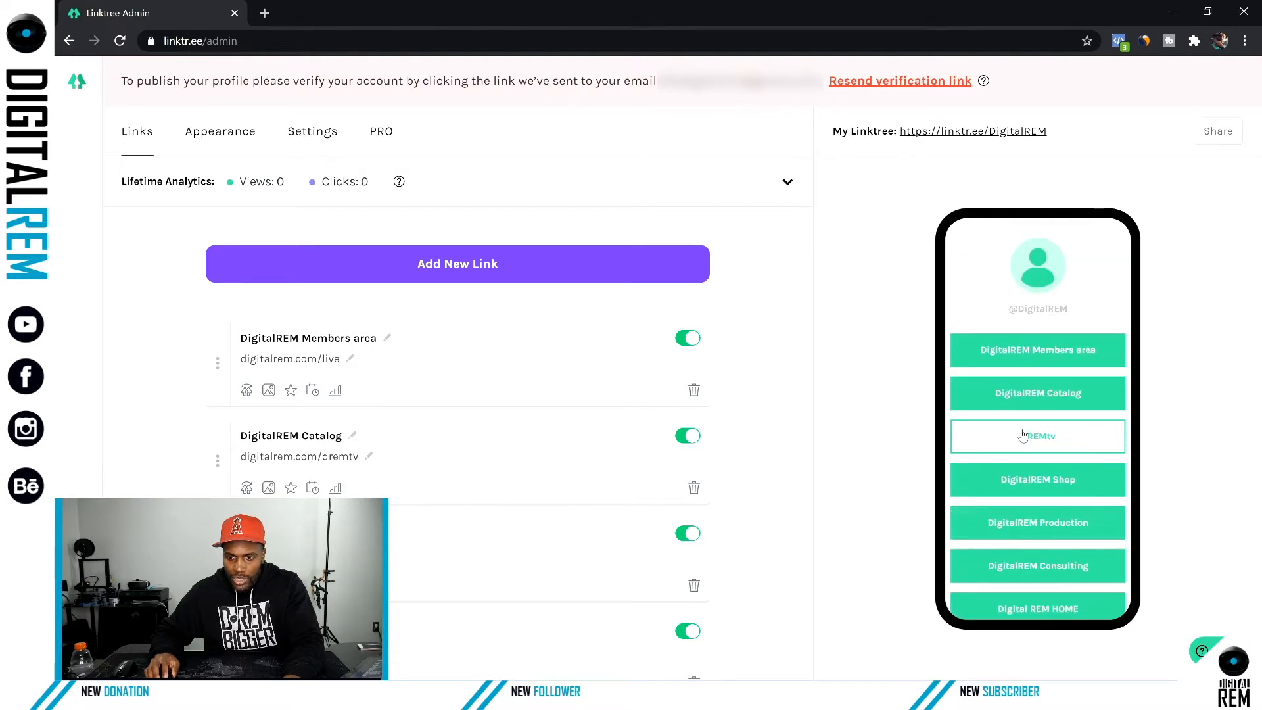
{"action": "scroll", "coordinate": [1022, 394], "scroll_direction": "down", "scroll_amount": 2}
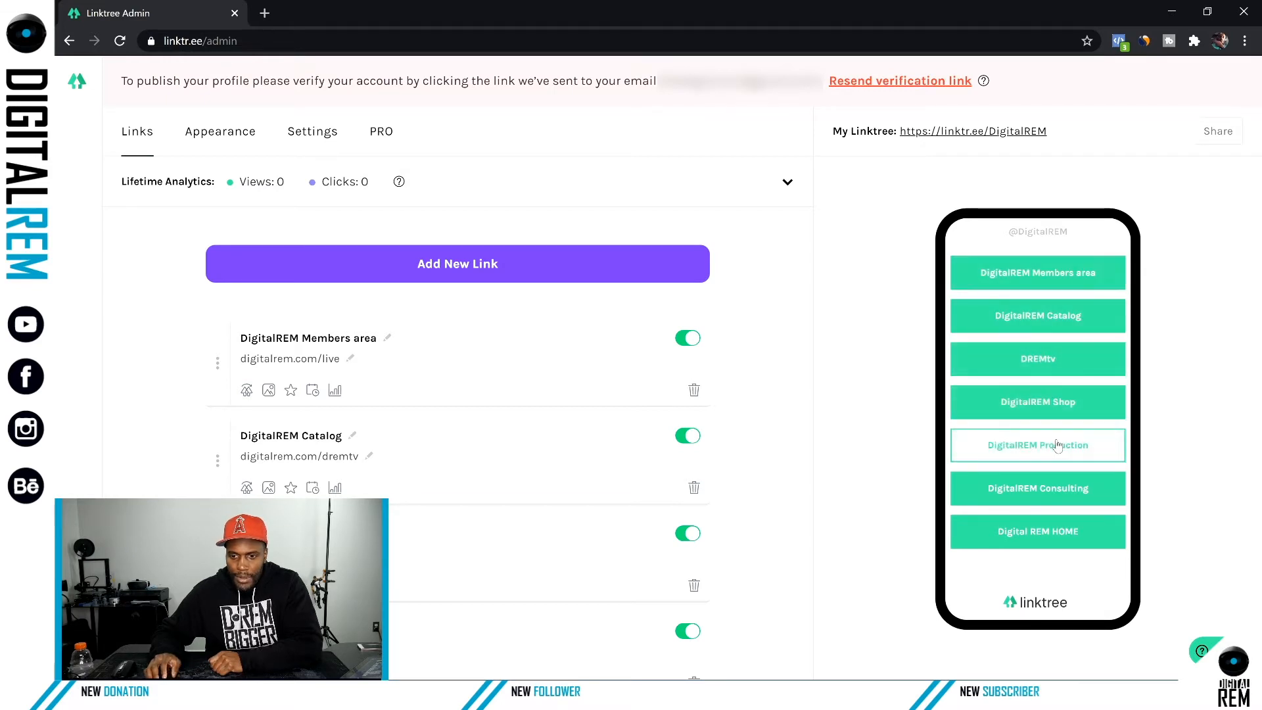
{"action": "scroll", "coordinate": [235, 357], "scroll_direction": "down", "scroll_amount": 4}
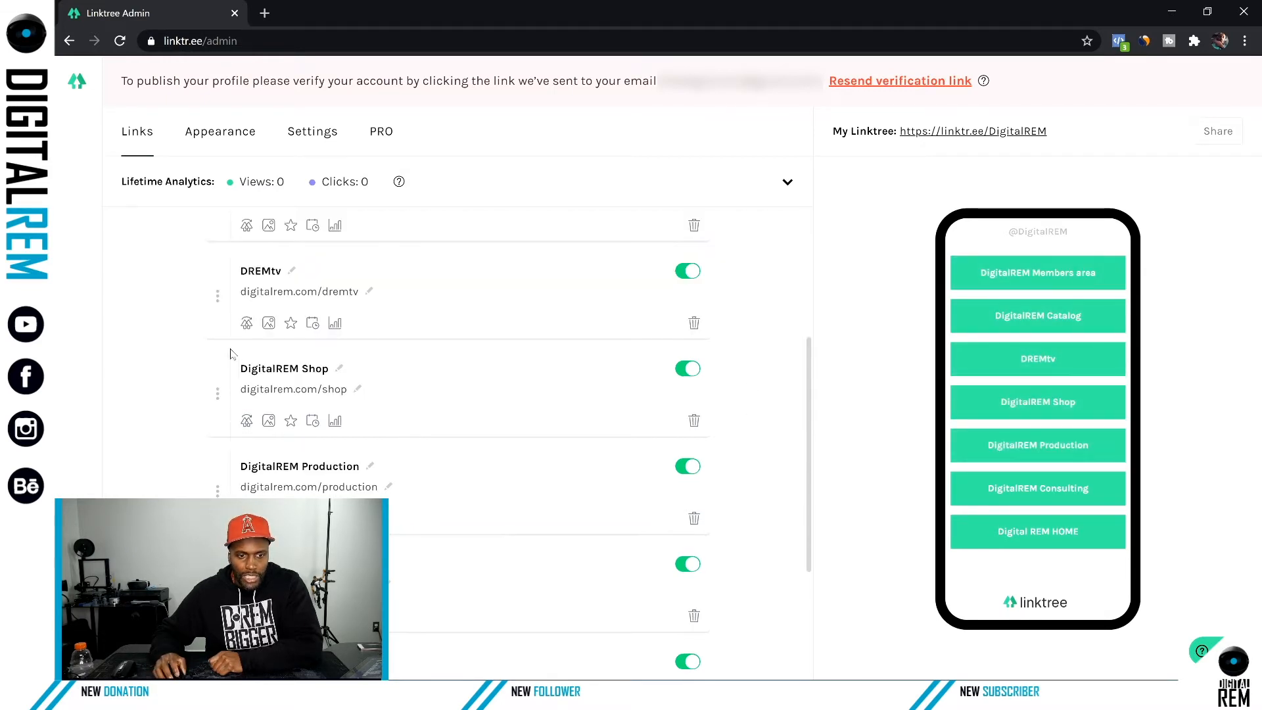
{"action": "scroll", "coordinate": [235, 262], "scroll_direction": "up", "scroll_amount": 4}
{"action": "left_click_drag", "start_coordinate": [219, 361], "coordinate": [220, 456]}
{"action": "scroll", "coordinate": [222, 434], "scroll_direction": "down", "scroll_amount": 4}
{"action": "scroll", "coordinate": [221, 434], "scroll_direction": "down", "scroll_amount": 4}
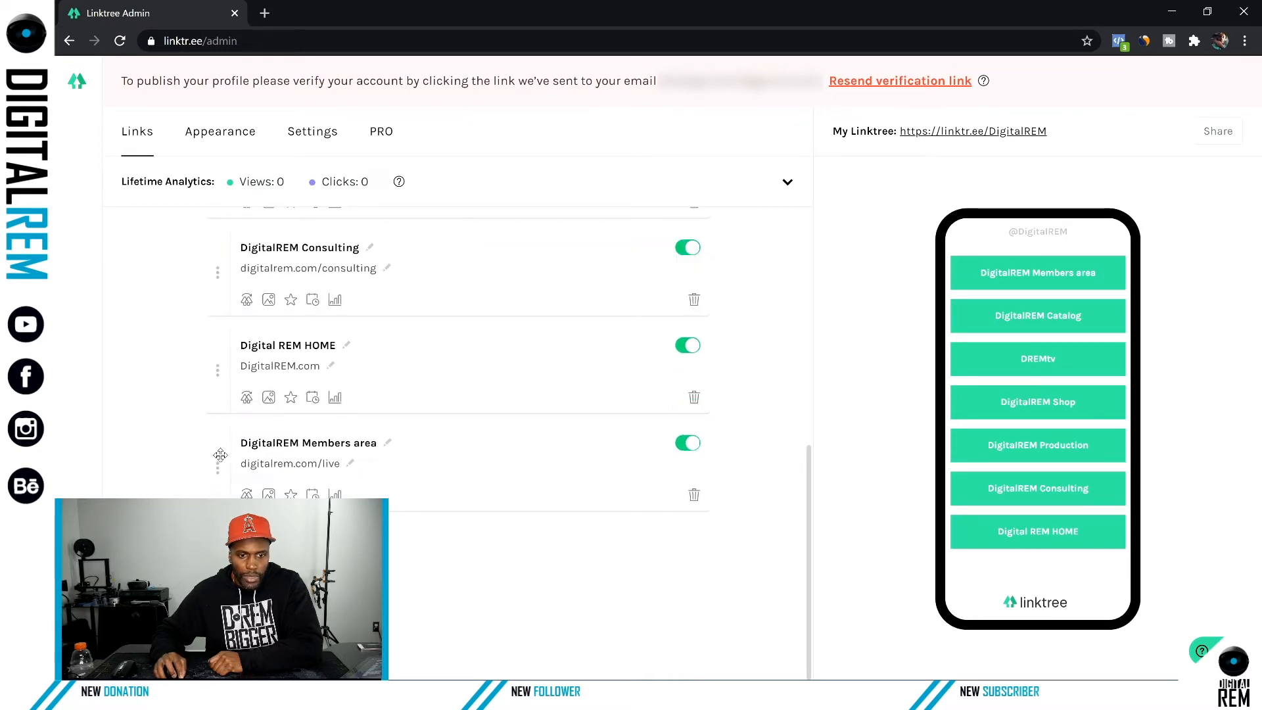
{"action": "scroll", "coordinate": [249, 438], "scroll_direction": "up", "scroll_amount": 4}
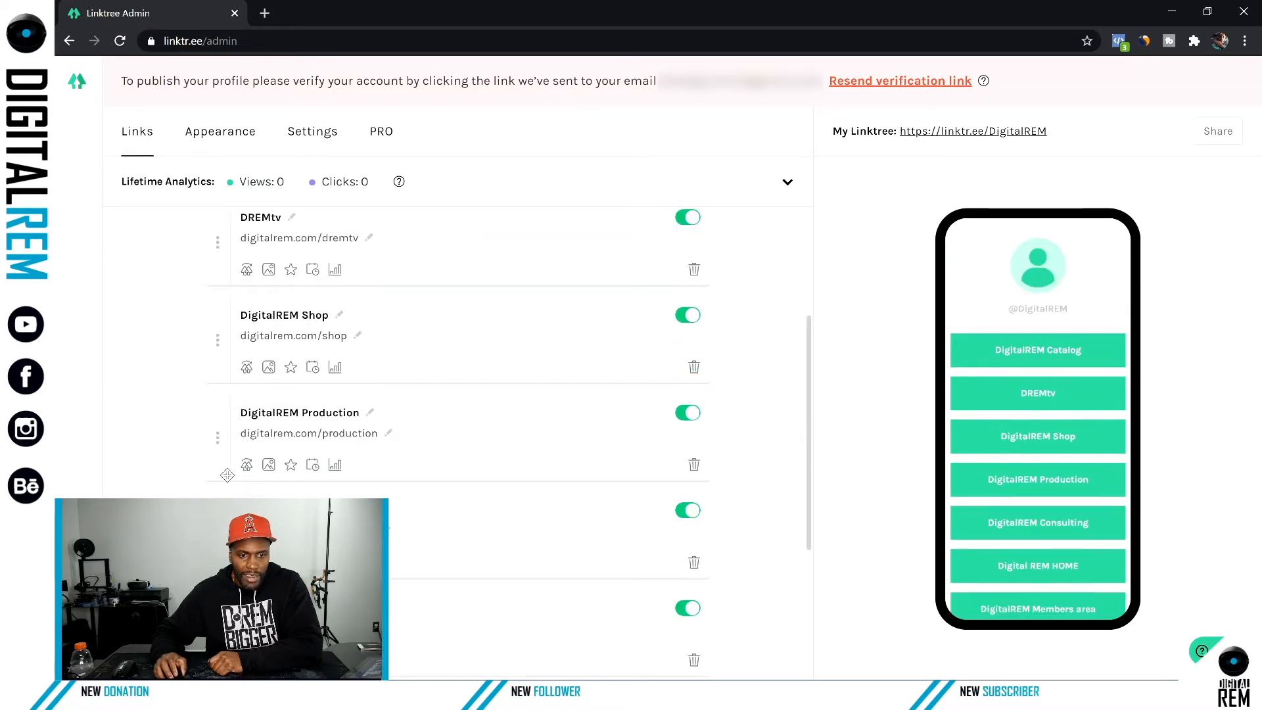
Reorder the links so Digital REM HOME and DigitalREM Consulting come first and DigitalREM Catalog sits just above DigitalREM Members area.
{"action": "scroll", "coordinate": [232, 470], "scroll_direction": "down", "scroll_amount": 4}
{"action": "scroll", "coordinate": [235, 453], "scroll_direction": "up", "scroll_amount": 4}
{"action": "left_click_drag", "start_coordinate": [244, 552], "coordinate": [244, 380]}
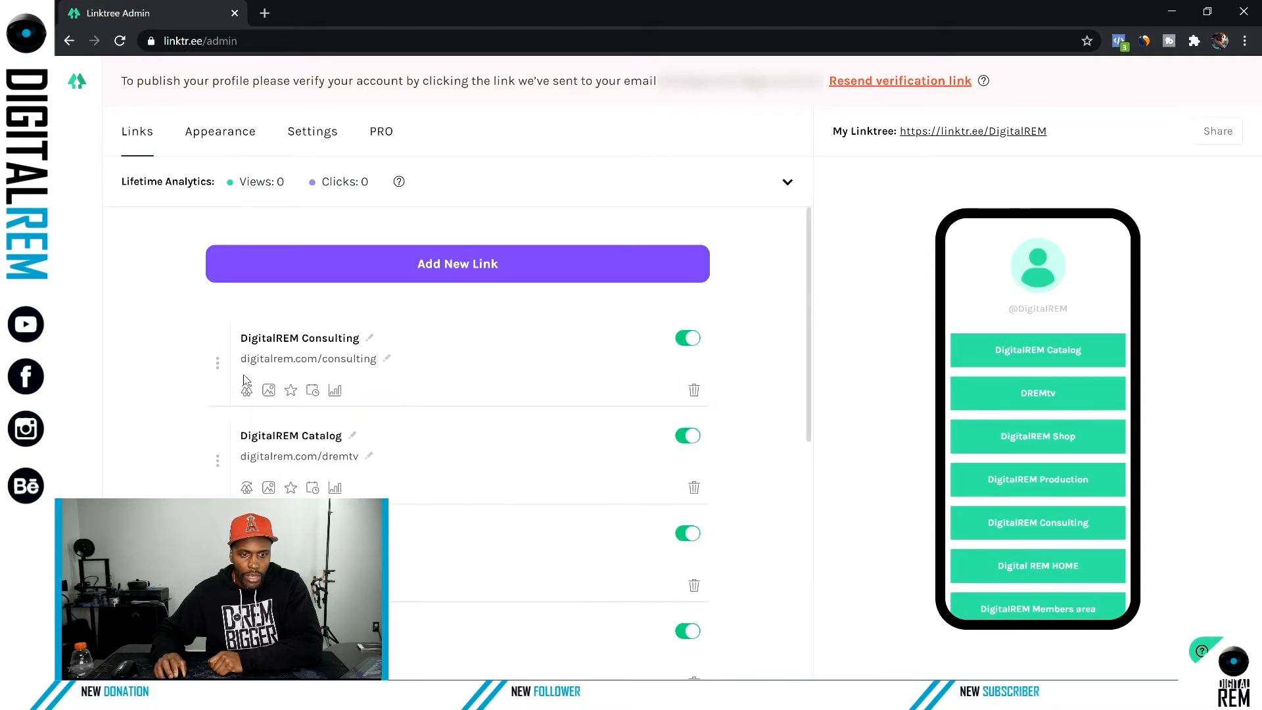
{"action": "left_click_drag", "start_coordinate": [216, 455], "coordinate": [205, 416]}
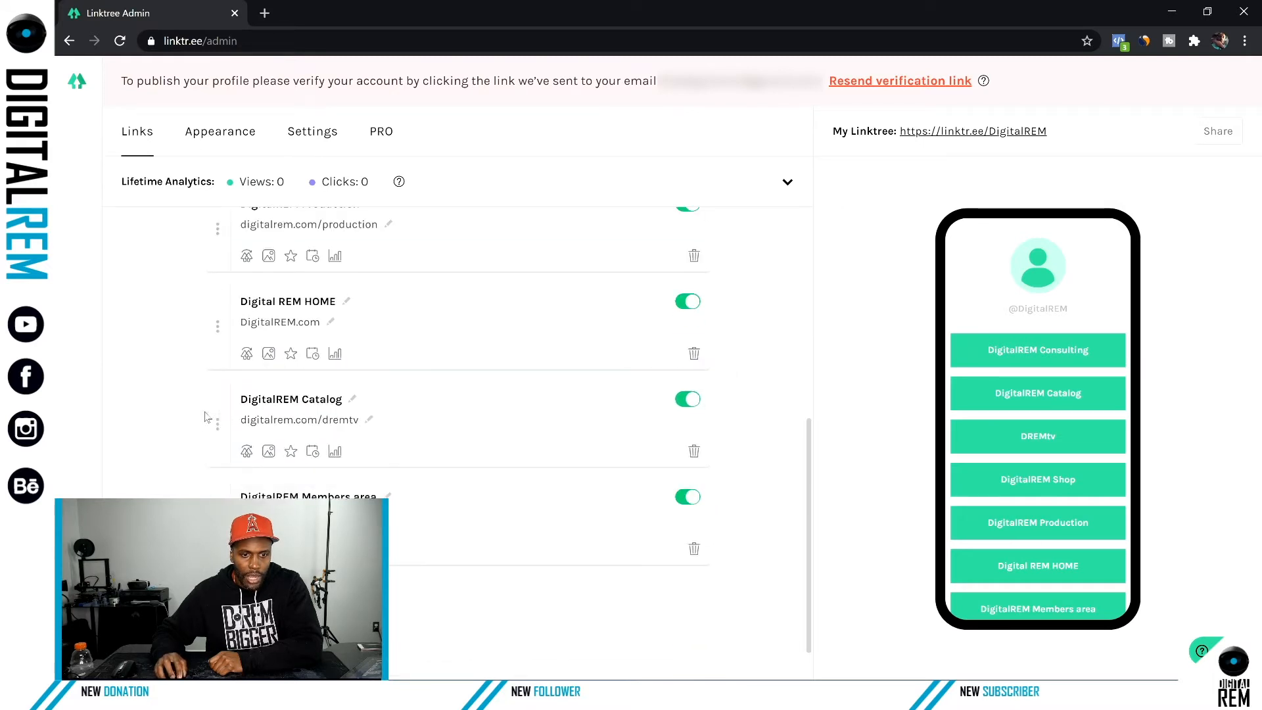
{"action": "mouse_move", "coordinate": [218, 327]}
{"action": "left_mouse_down"}
{"action": "mouse_move", "coordinate": [217, 273]}
{"action": "mouse_move", "coordinate": [231, 294]}
{"action": "mouse_move", "coordinate": [211, 349]}
{"action": "left_mouse_up"}
Place DigitalREM Production directly after DigitalREM Consulting, and move DREMtv below DigitalREM Shop and DigitalREM Catalog.
{"action": "scroll", "coordinate": [221, 408], "scroll_direction": "down", "scroll_amount": 4}
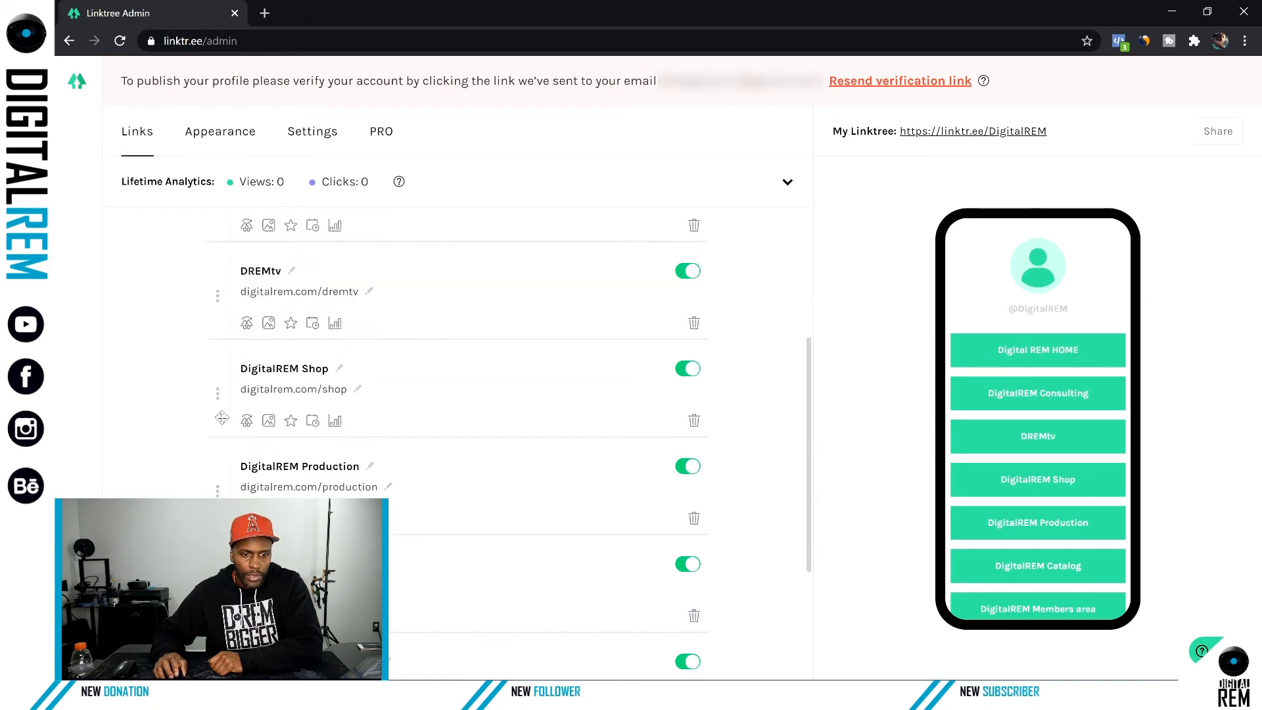
{"action": "left_click_drag", "start_coordinate": [220, 486], "coordinate": [215, 311]}
{"action": "left_click_drag", "start_coordinate": [218, 406], "coordinate": [210, 468]}
{"action": "scroll", "coordinate": [224, 396], "scroll_direction": "down", "scroll_amount": 3}
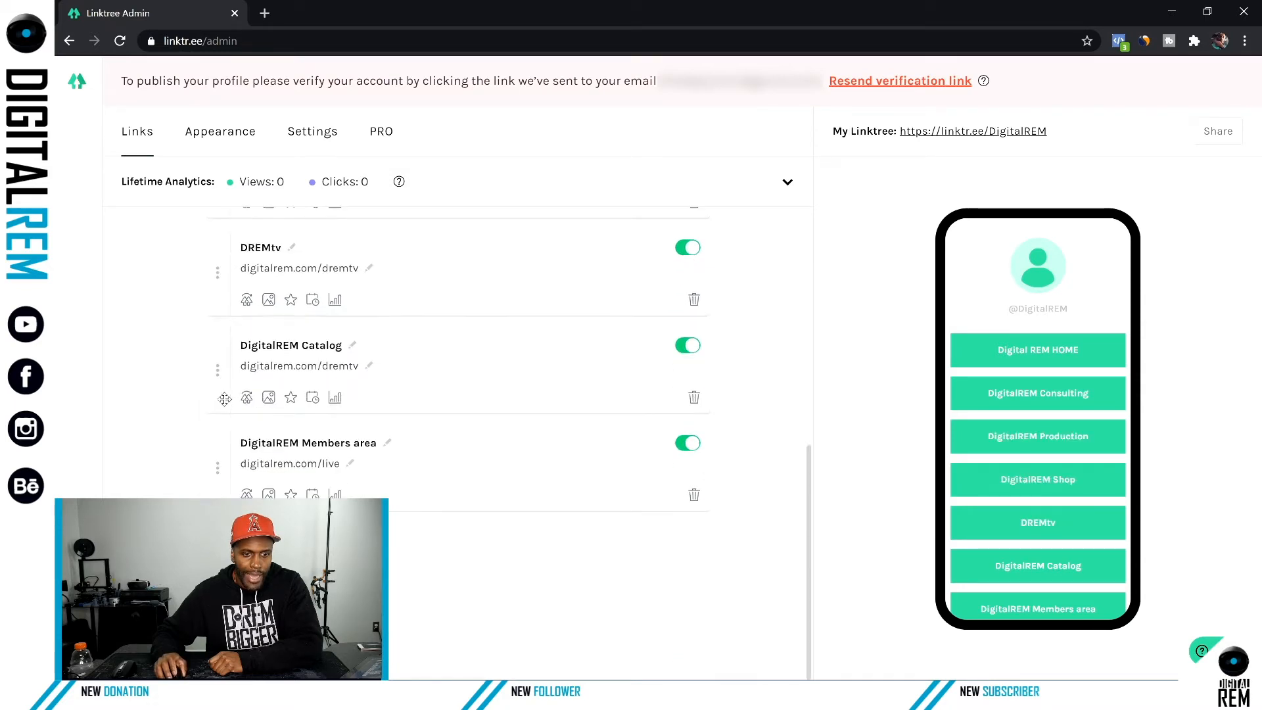
{"action": "left_click_drag", "start_coordinate": [219, 275], "coordinate": [225, 368]}
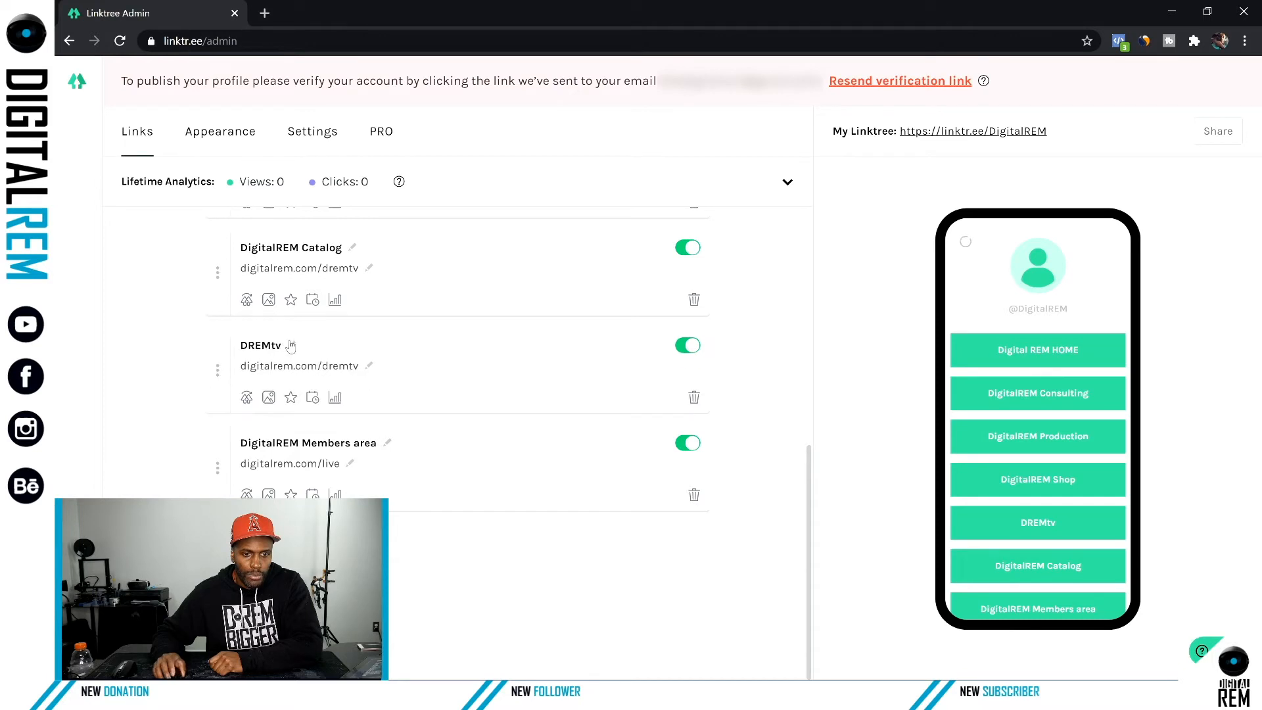
{"action": "scroll", "coordinate": [291, 346], "scroll_direction": "up", "scroll_amount": 7}
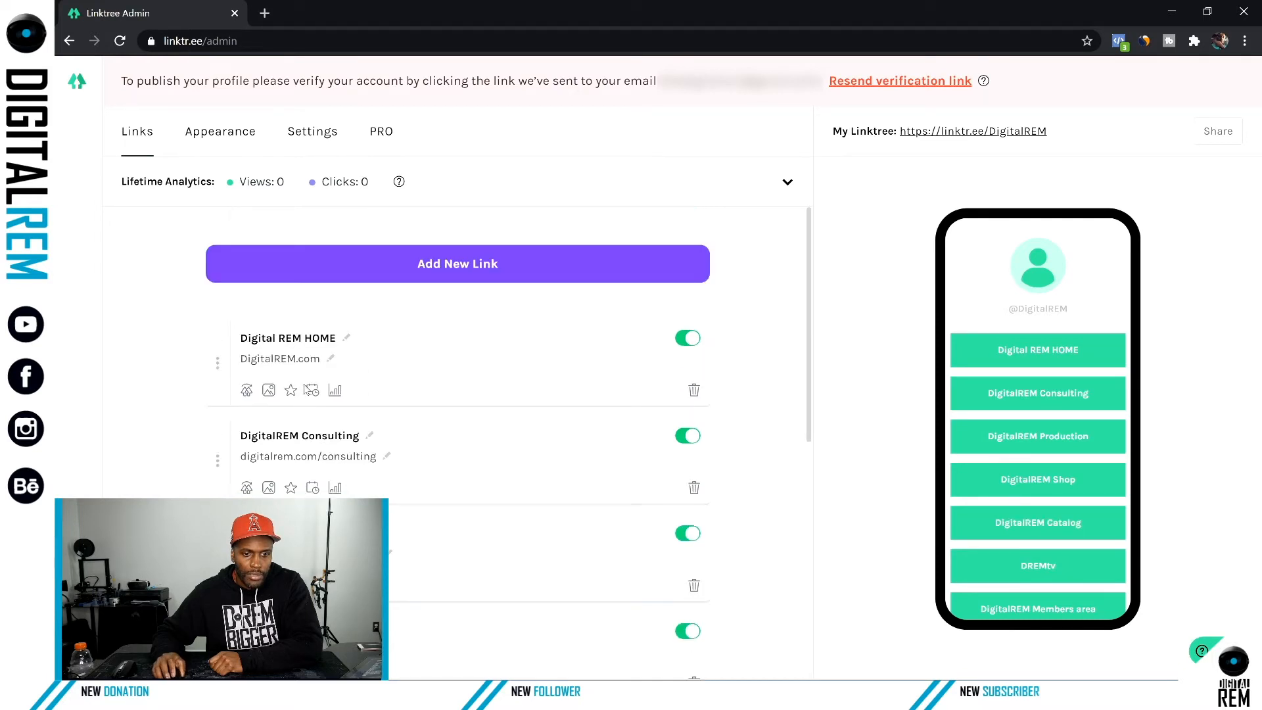
{"action": "scroll", "coordinate": [309, 391], "scroll_direction": "down", "scroll_amount": 4}
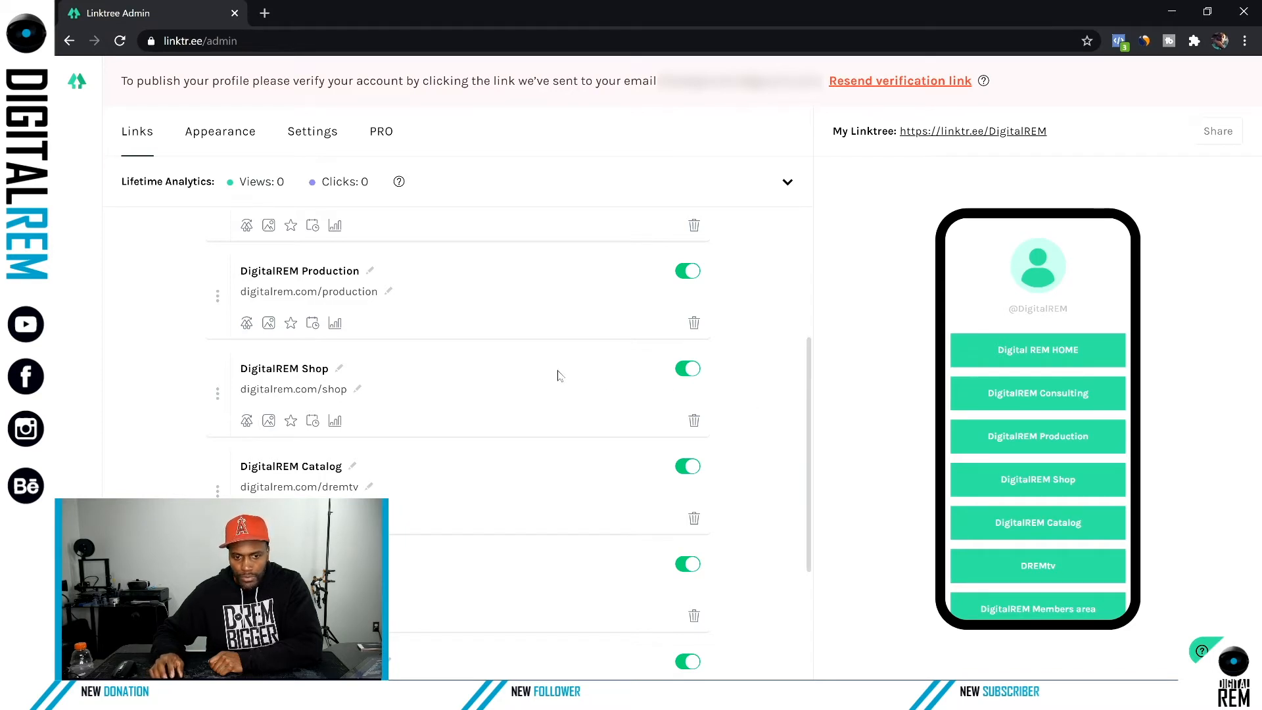
{"action": "scroll", "coordinate": [518, 389], "scroll_direction": "down", "scroll_amount": 3}
{"action": "scroll", "coordinate": [518, 389], "scroll_direction": "up", "scroll_amount": 7}
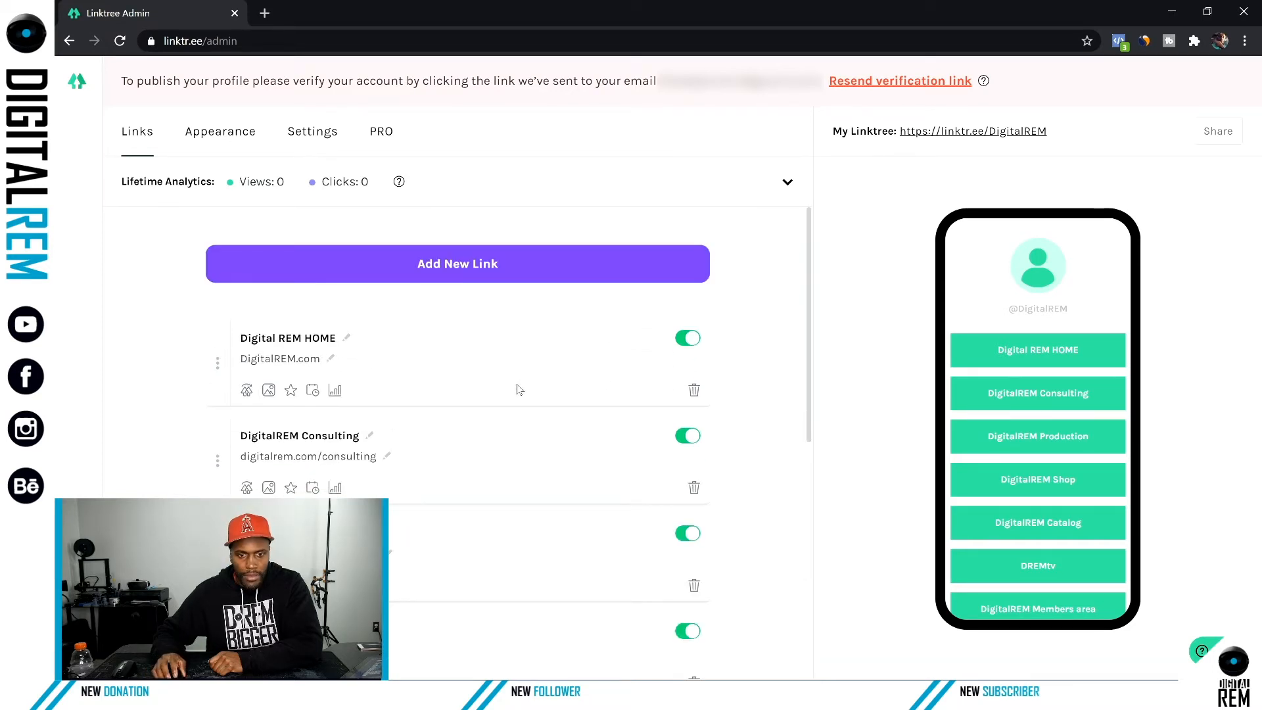
{"action": "scroll", "coordinate": [662, 414], "scroll_direction": "down", "scroll_amount": 7}
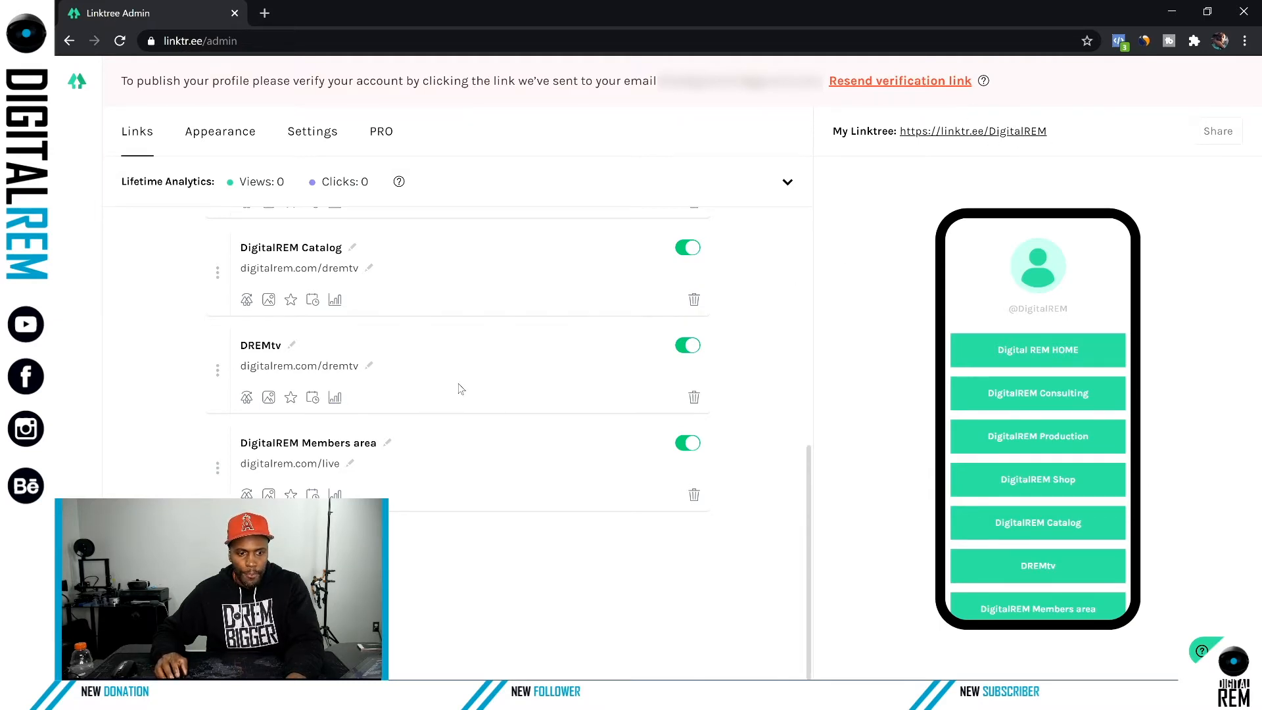
{"action": "scroll", "coordinate": [460, 388], "scroll_direction": "up", "scroll_amount": 8}
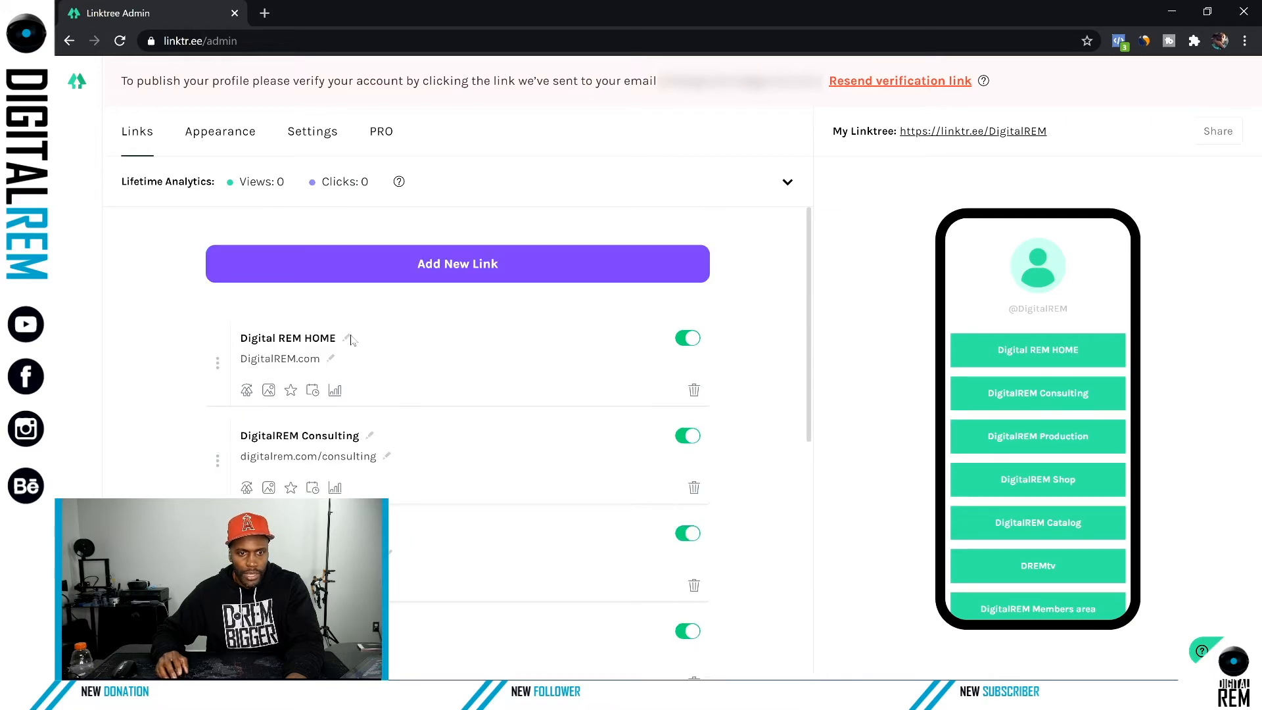
Open the profile's appearance settings and apply the Spray theme.
{"action": "left_click", "coordinate": [229, 135]}
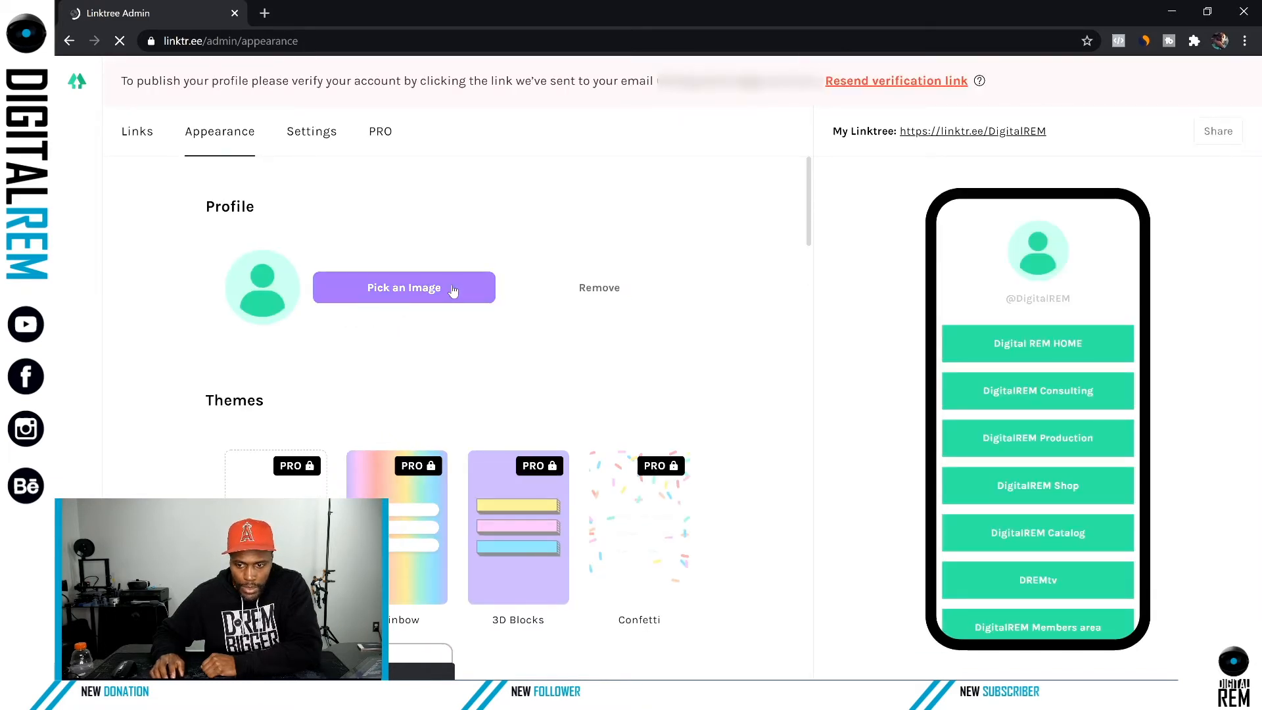
{"action": "scroll", "coordinate": [454, 290], "scroll_direction": "down", "scroll_amount": 4}
{"action": "scroll", "coordinate": [456, 292], "scroll_direction": "down", "scroll_amount": 4}
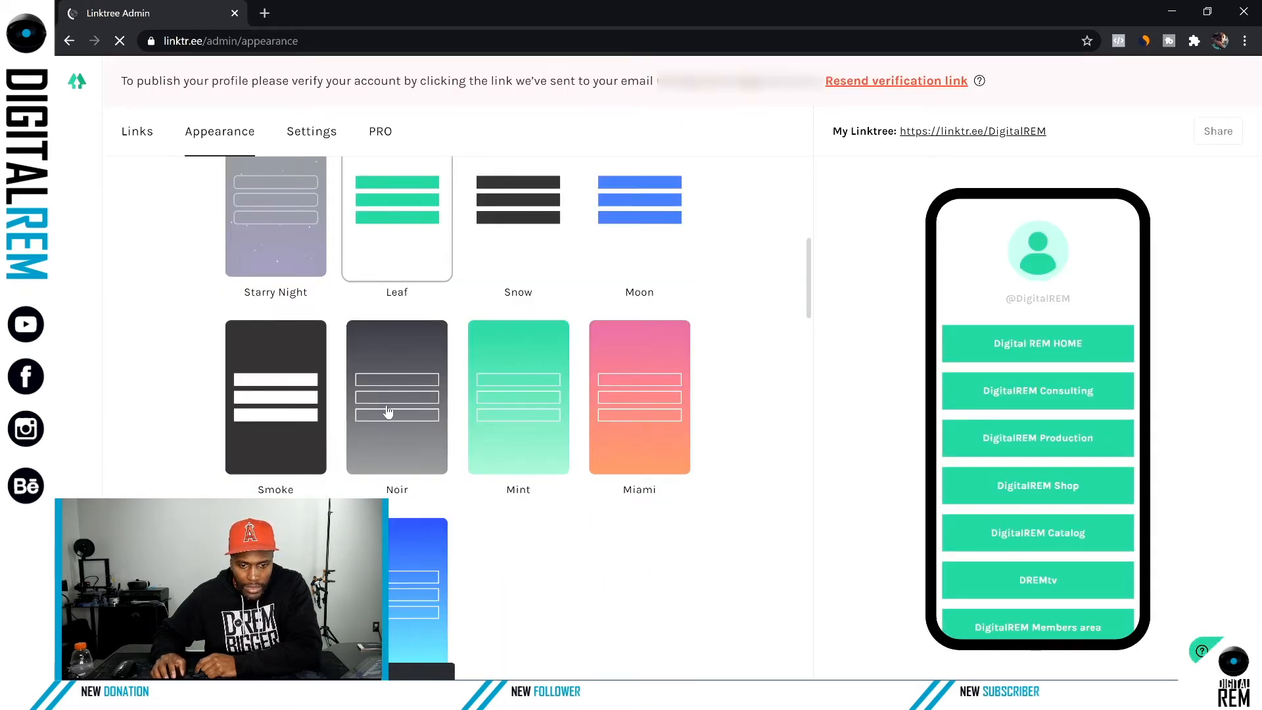
{"action": "scroll", "coordinate": [387, 412], "scroll_direction": "down", "scroll_amount": 4}
{"action": "left_click", "coordinate": [392, 372]}
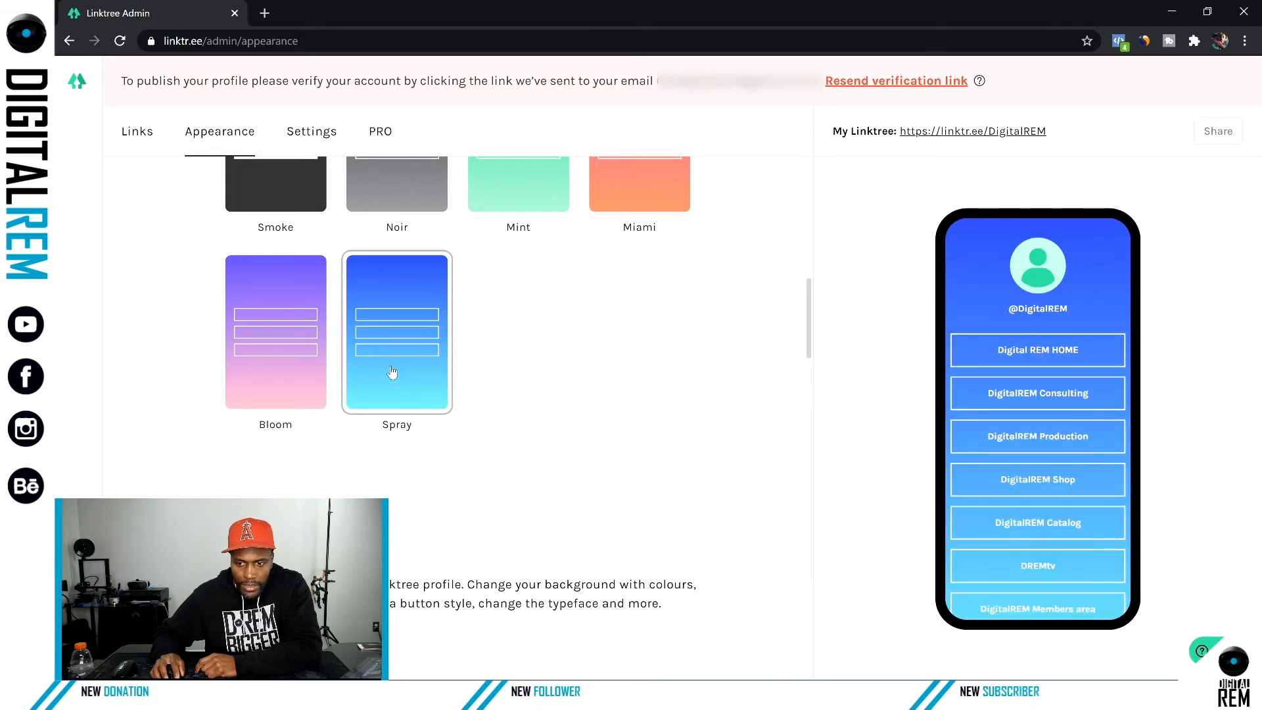
Try the Smoke theme and the Noir theme on the profile.
{"action": "scroll", "coordinate": [392, 373], "scroll_direction": "up", "scroll_amount": 4}
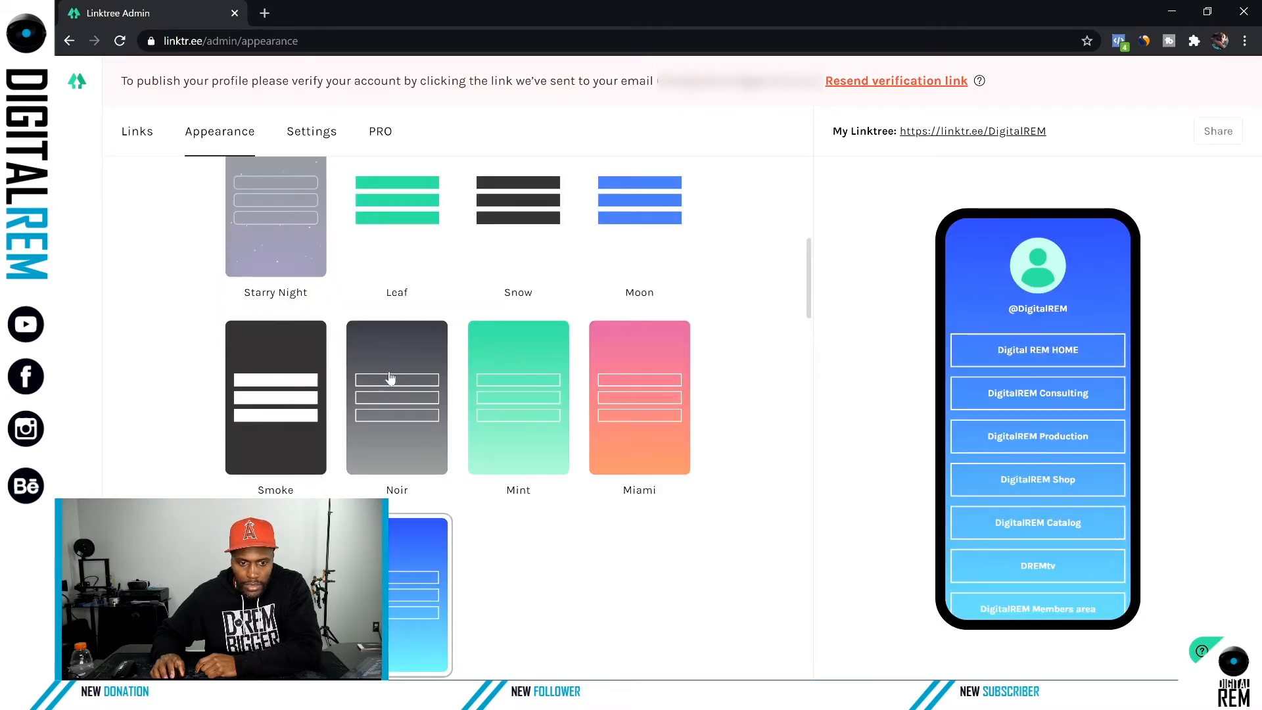
{"action": "left_click", "coordinate": [303, 403]}
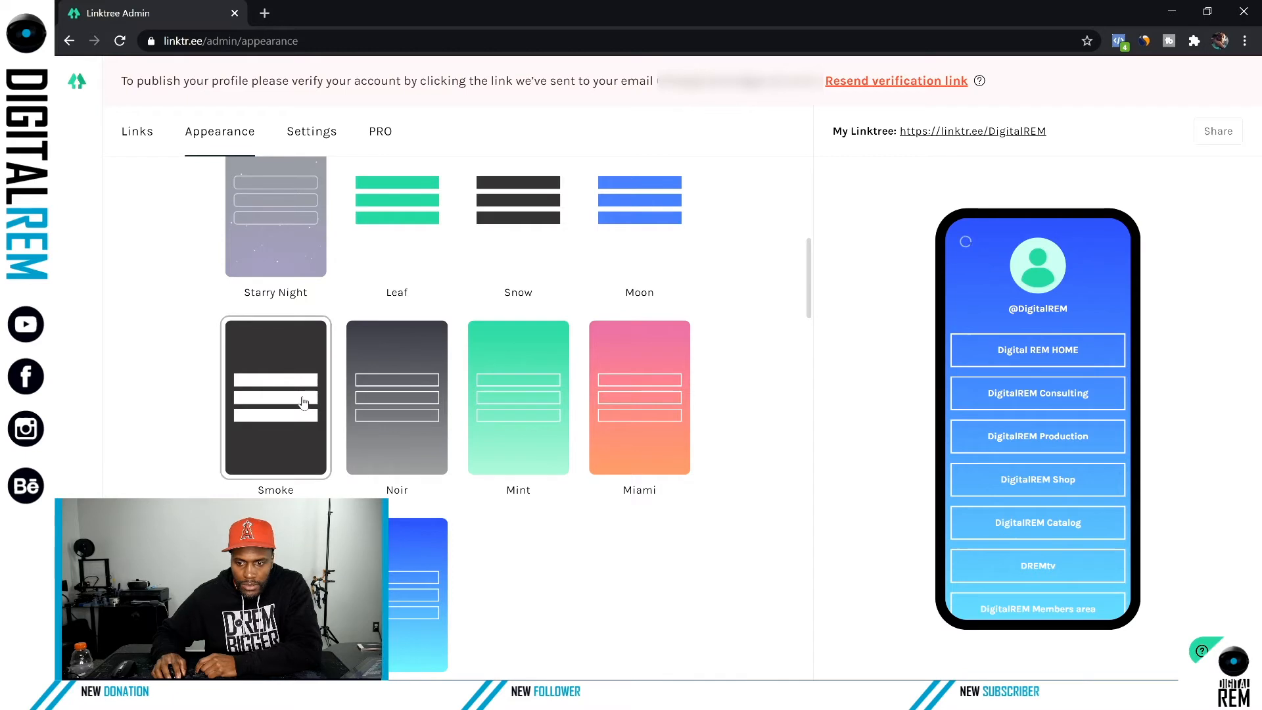
{"action": "left_click", "coordinate": [366, 403]}
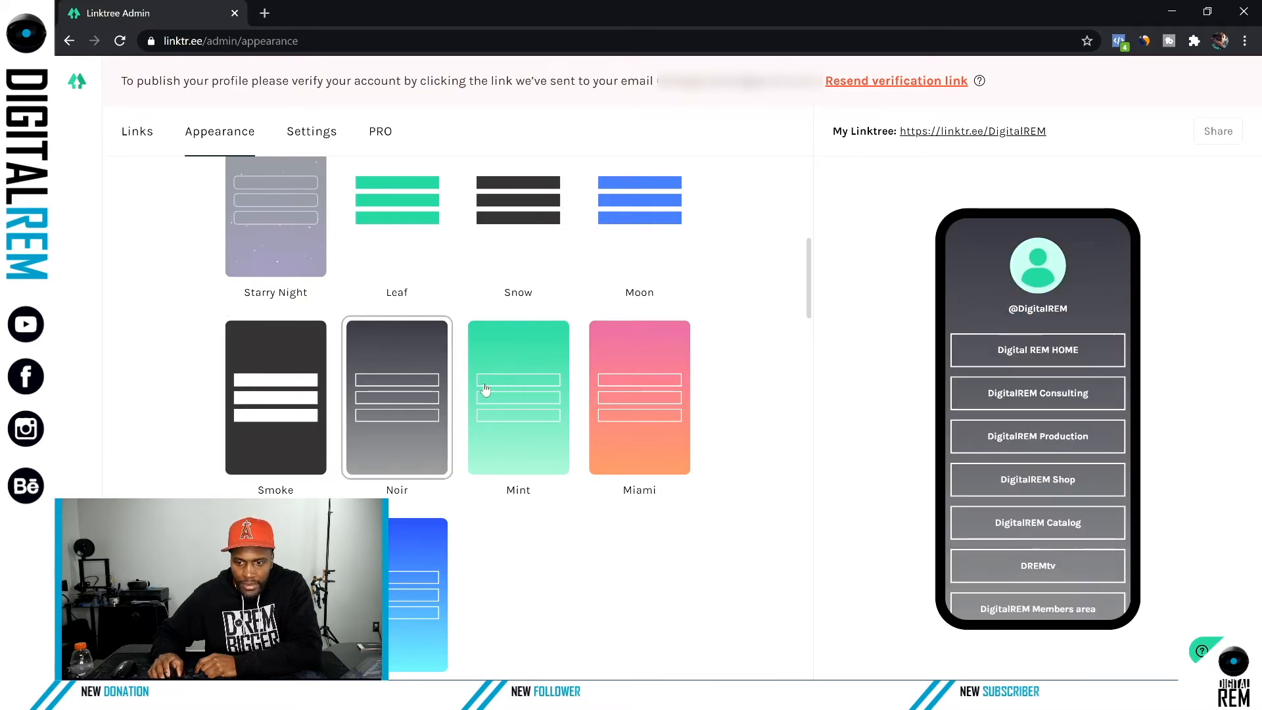
Try the Moon, Snow and Leaf themes one after another on the profile.
{"action": "scroll", "coordinate": [485, 389], "scroll_direction": "up", "scroll_amount": 8}
{"action": "scroll", "coordinate": [487, 389], "scroll_direction": "down", "scroll_amount": 4}
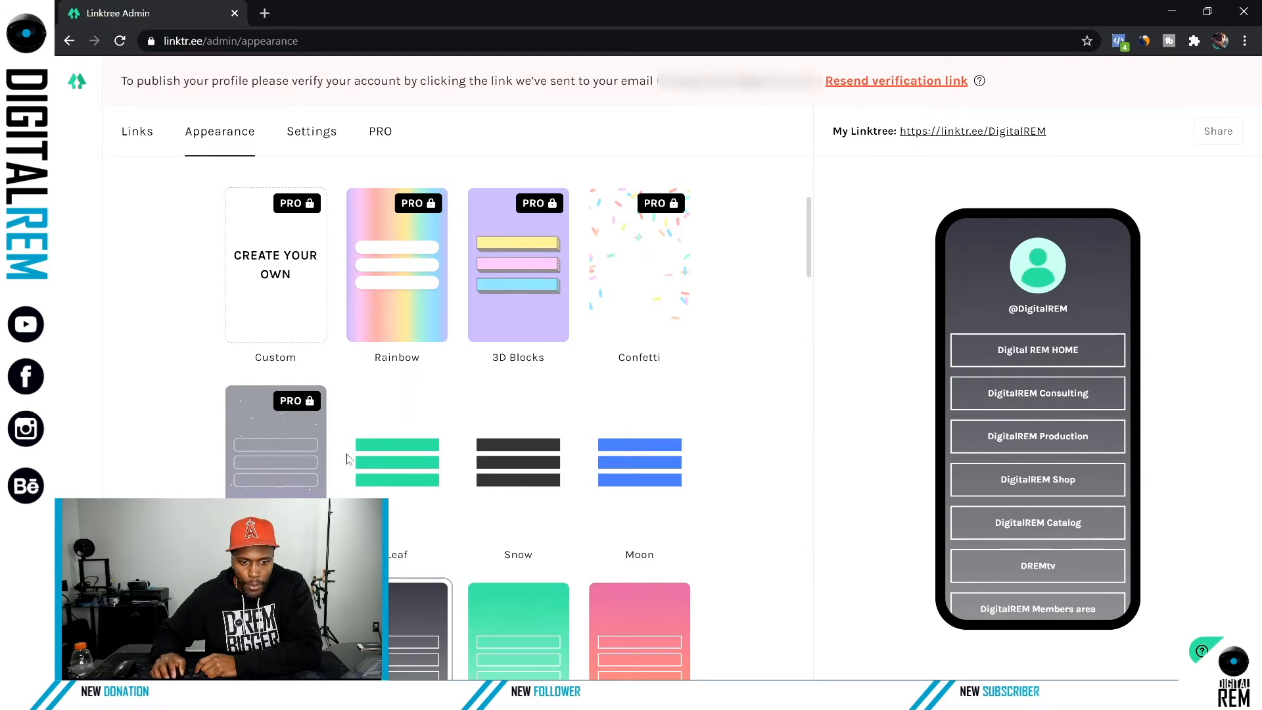
{"action": "left_click", "coordinate": [605, 454]}
{"action": "left_click", "coordinate": [511, 466]}
{"action": "left_click", "coordinate": [418, 470]}
Apply the Smoke theme to the profile.
{"action": "scroll", "coordinate": [418, 470], "scroll_direction": "down", "scroll_amount": 4}
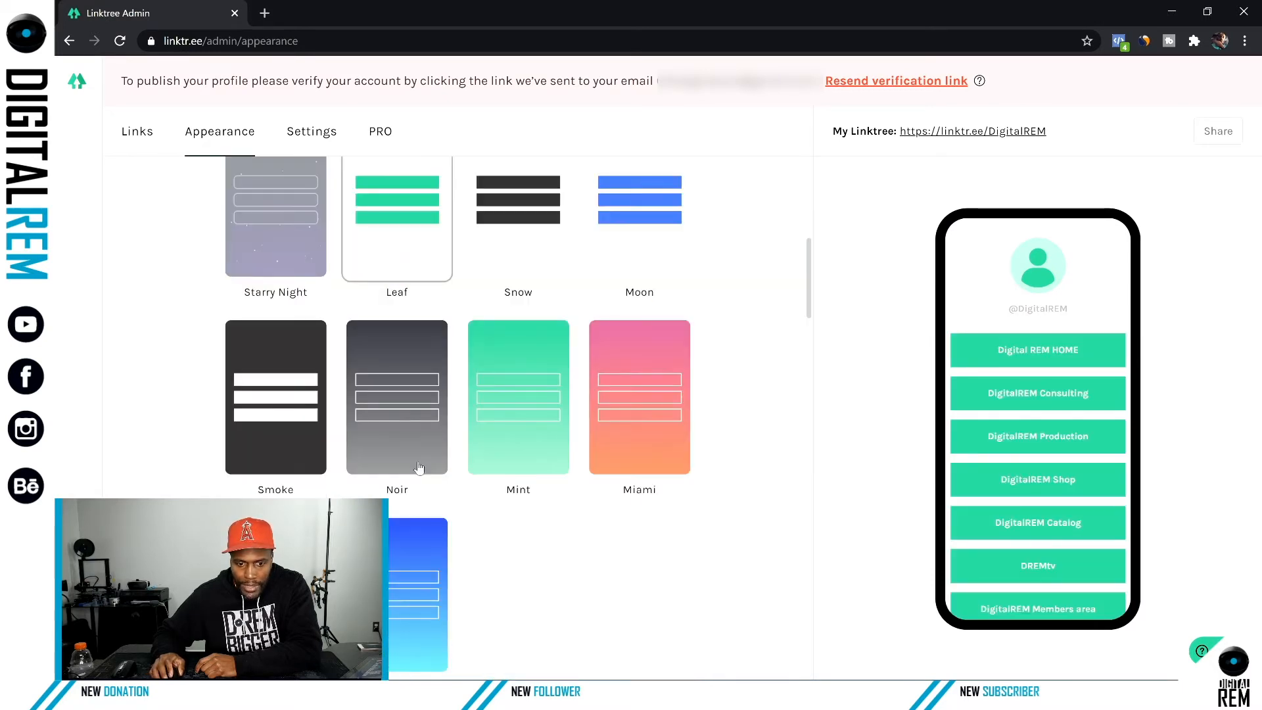
{"action": "scroll", "coordinate": [386, 436], "scroll_direction": "down", "scroll_amount": 4}
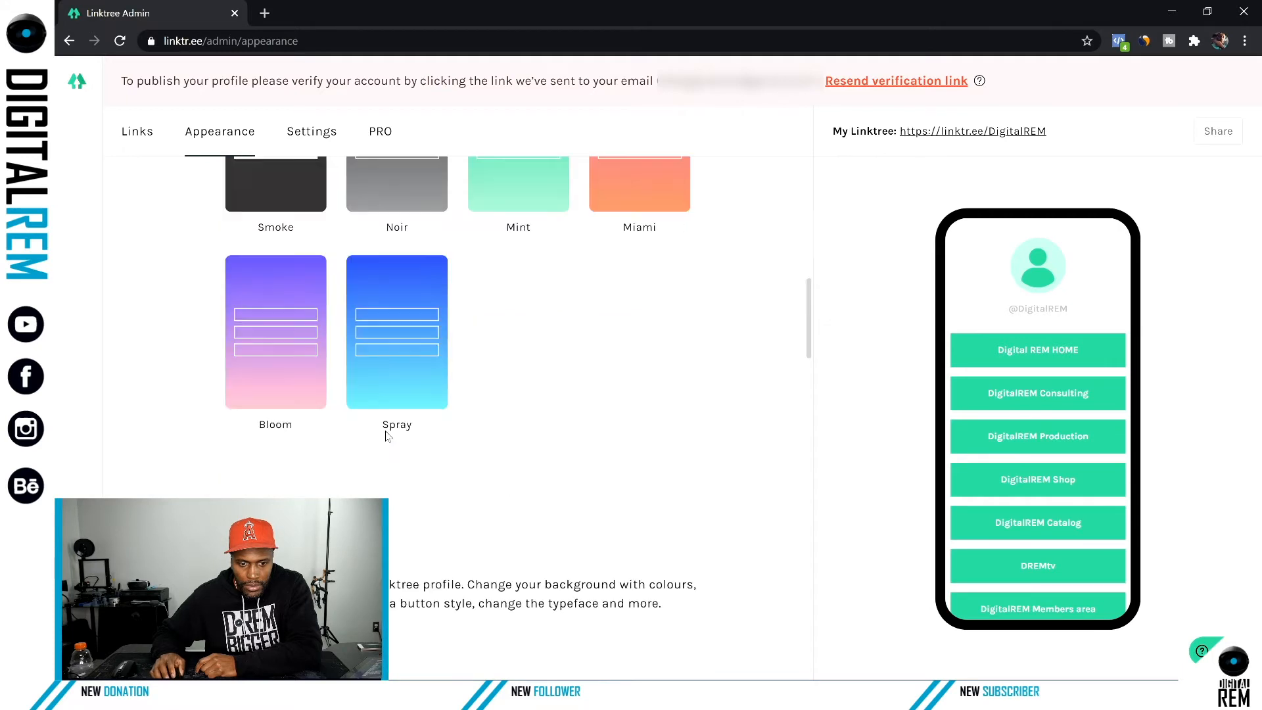
{"action": "left_click", "coordinate": [280, 194]}
{"action": "scroll", "coordinate": [283, 243], "scroll_direction": "up", "scroll_amount": 4}
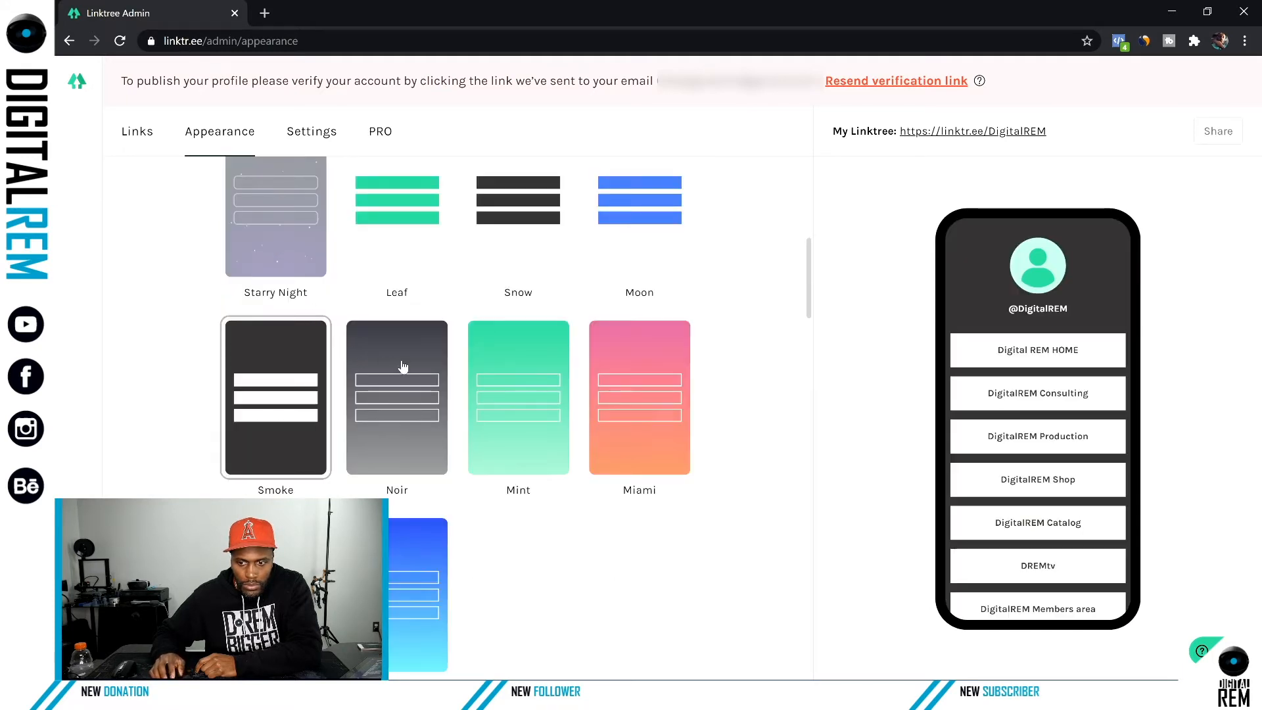
Try to choose the fully rounded fill style for the link buttons, and dismiss the PRO upgrade offer.
{"action": "scroll", "coordinate": [369, 363], "scroll_direction": "down", "scroll_amount": 5}
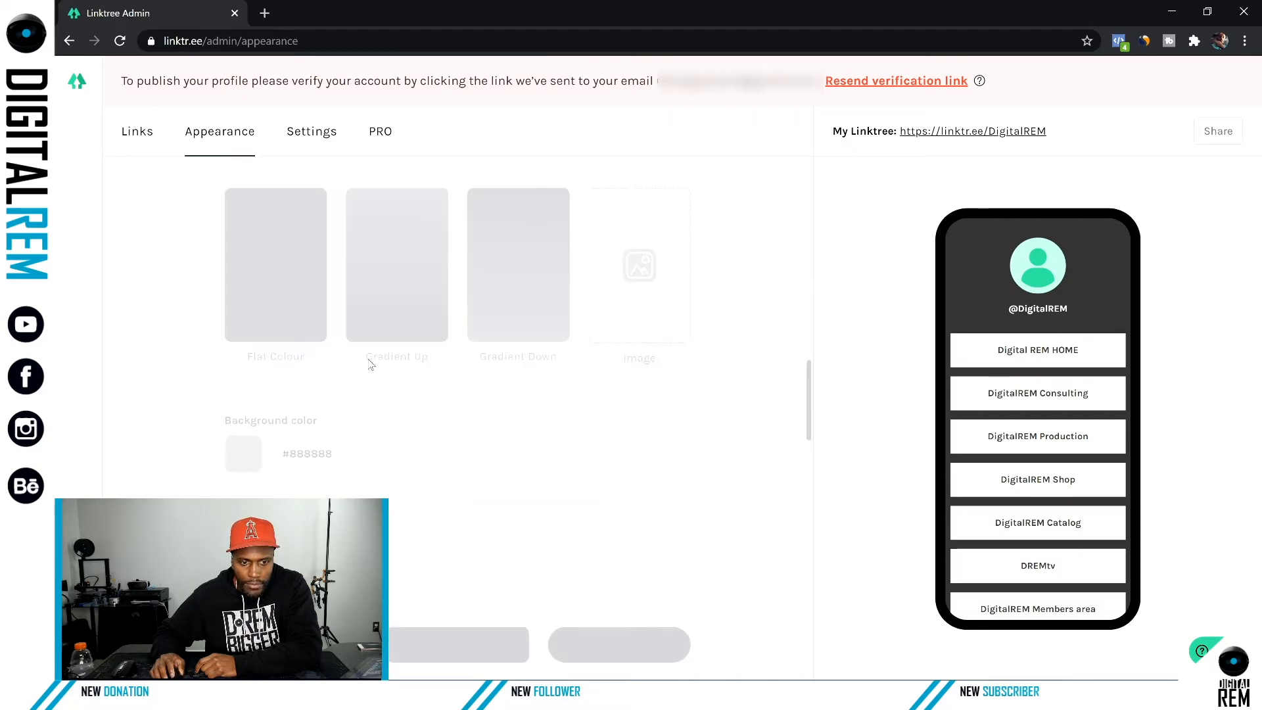
{"action": "scroll", "coordinate": [370, 364], "scroll_direction": "down", "scroll_amount": 4}
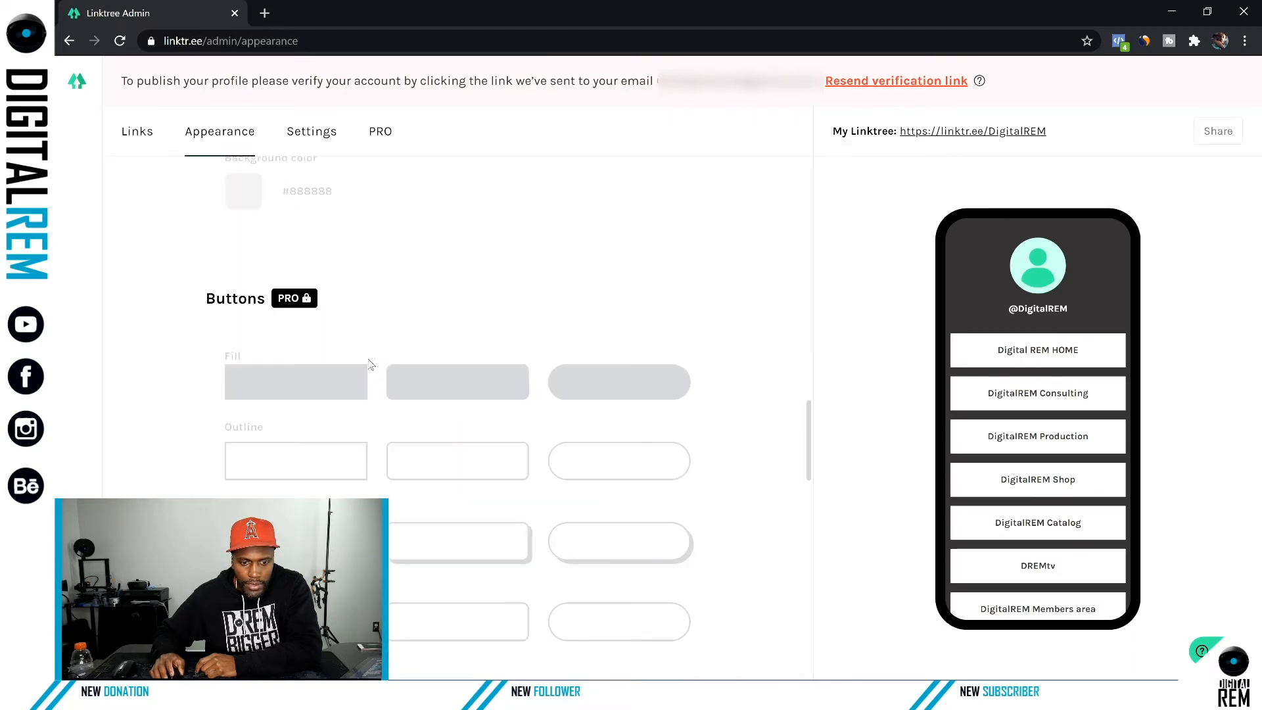
{"action": "left_click", "coordinate": [548, 373]}
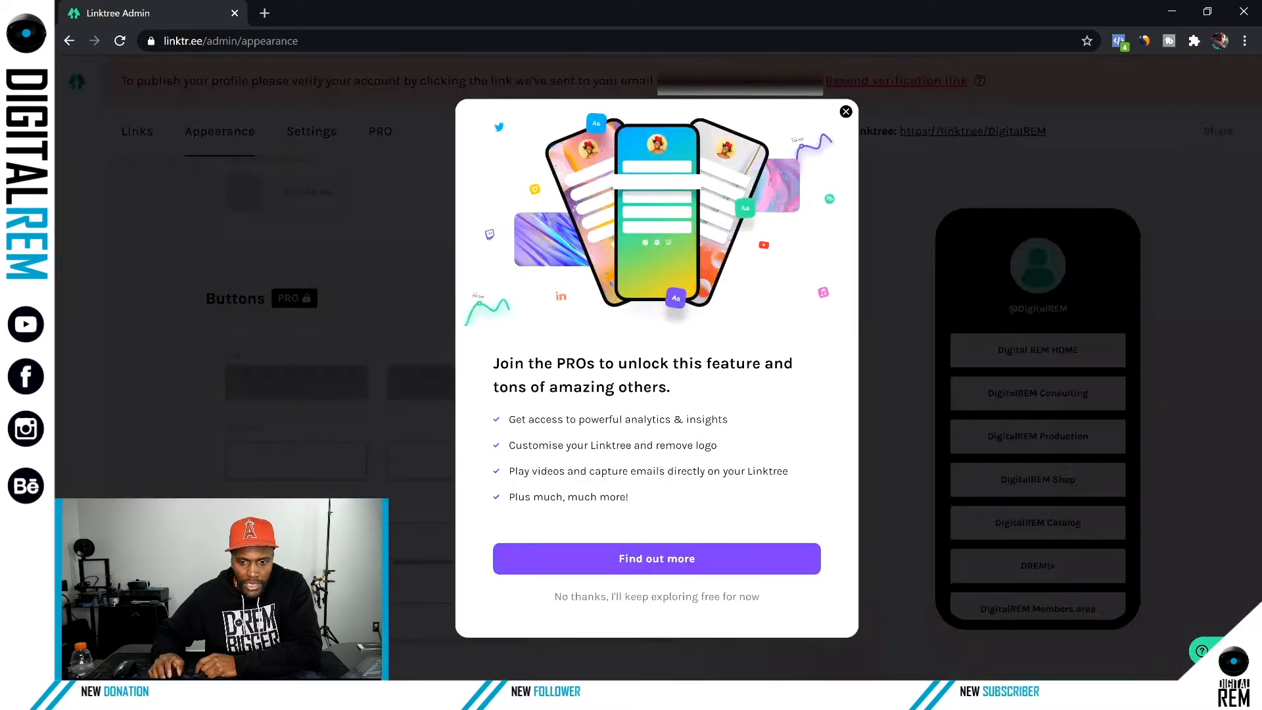
{"action": "left_click", "coordinate": [846, 112]}
Switch the profile's theme back to Spray.
{"action": "scroll", "coordinate": [528, 276], "scroll_direction": "up", "scroll_amount": 10}
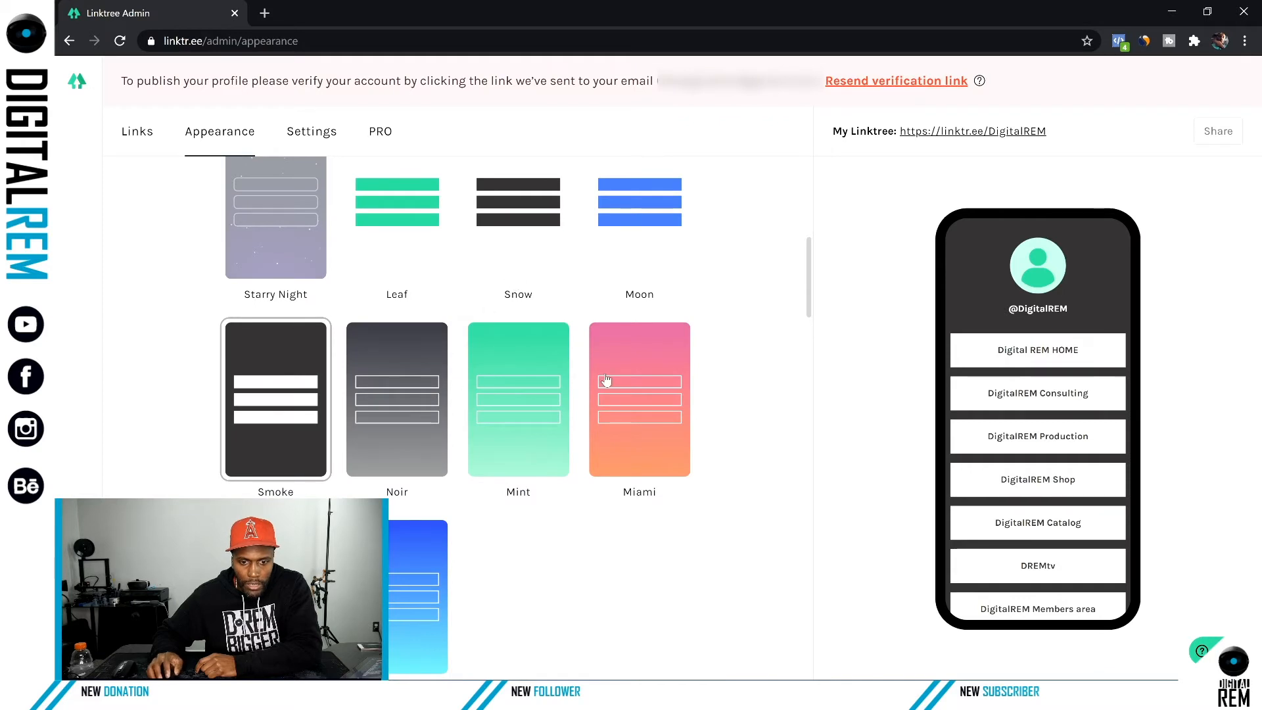
{"action": "left_click", "coordinate": [431, 544]}
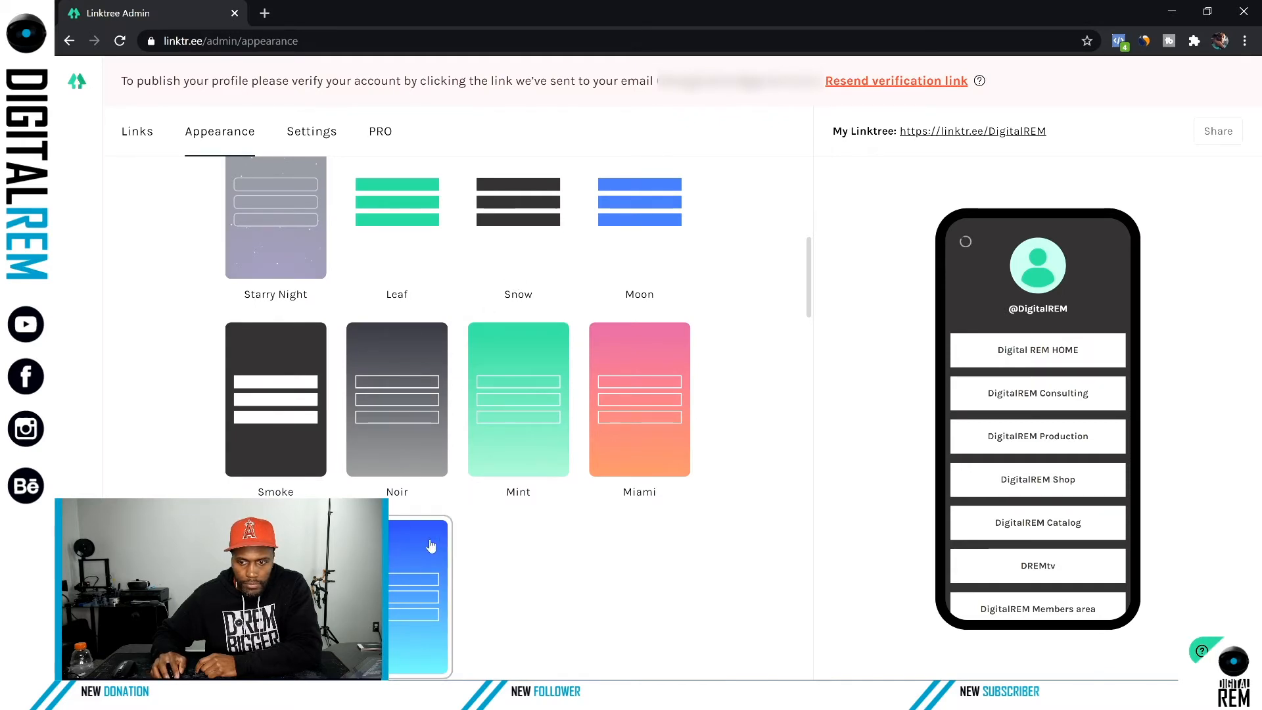
Try the Smoke, Snow, Moon and Leaf themes one after another on the profile.
{"action": "left_click", "coordinate": [293, 407]}
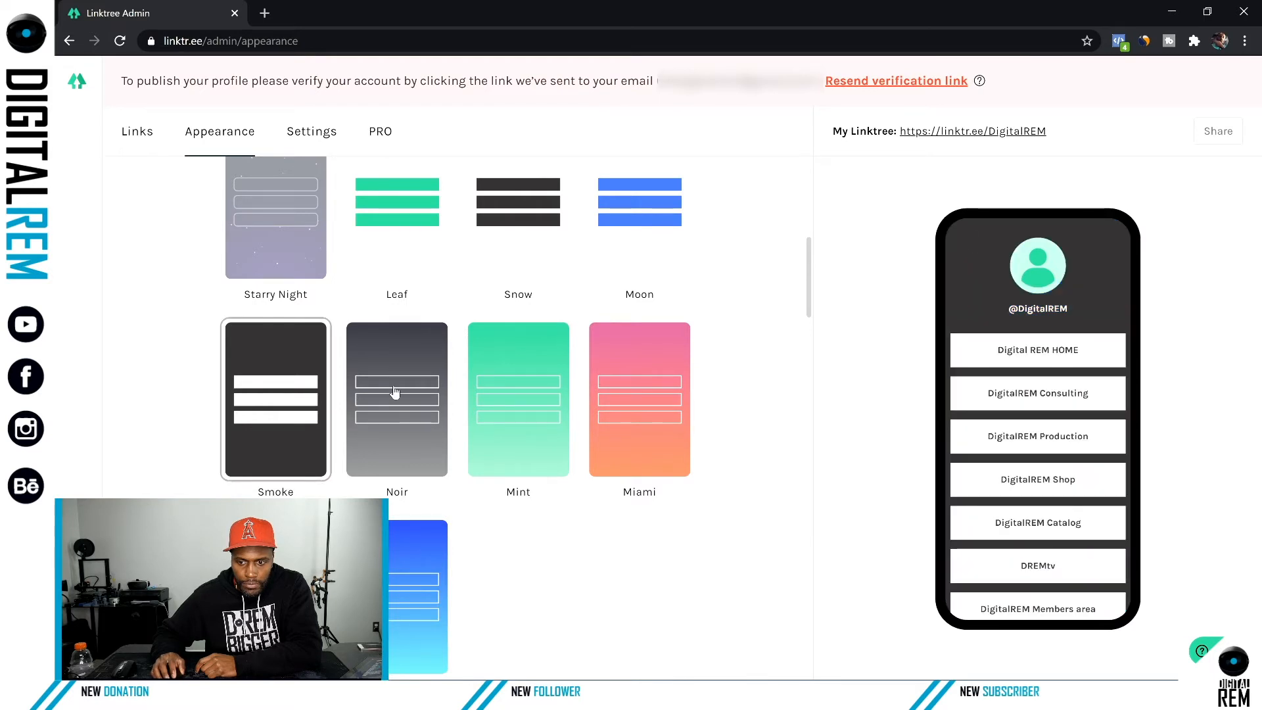
{"action": "scroll", "coordinate": [396, 392], "scroll_direction": "up", "scroll_amount": 4}
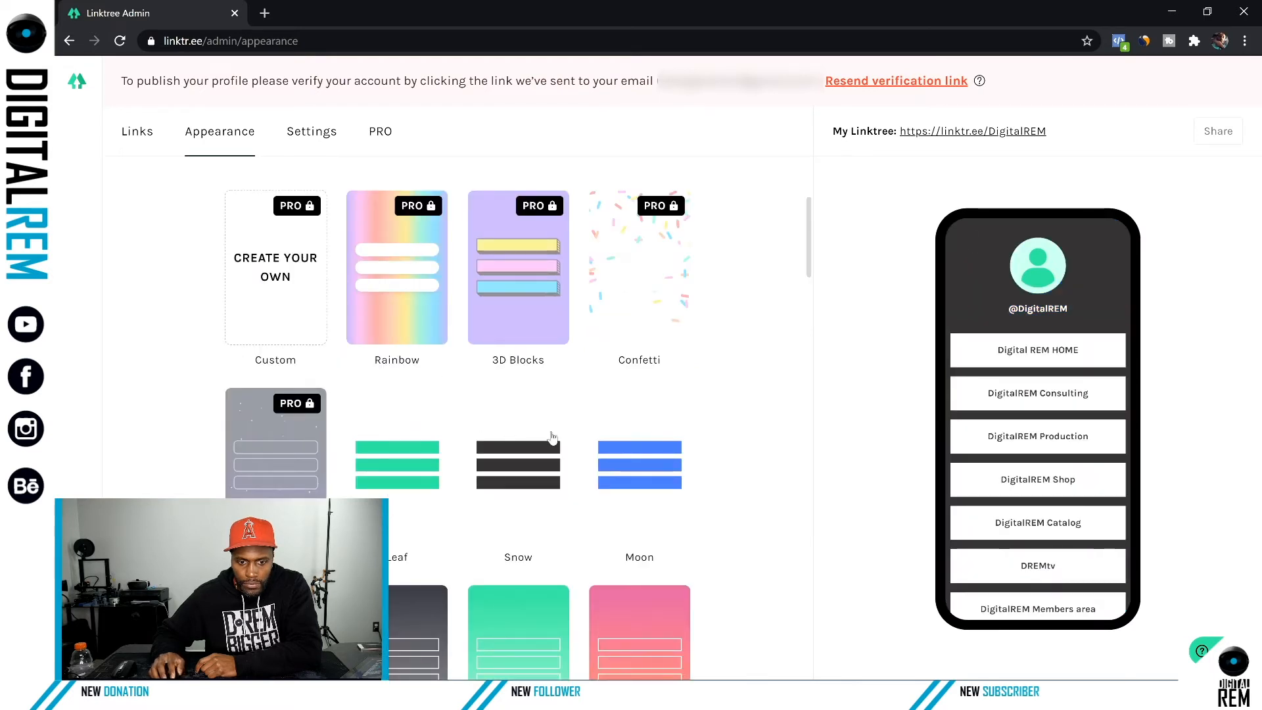
{"action": "left_click", "coordinate": [536, 435]}
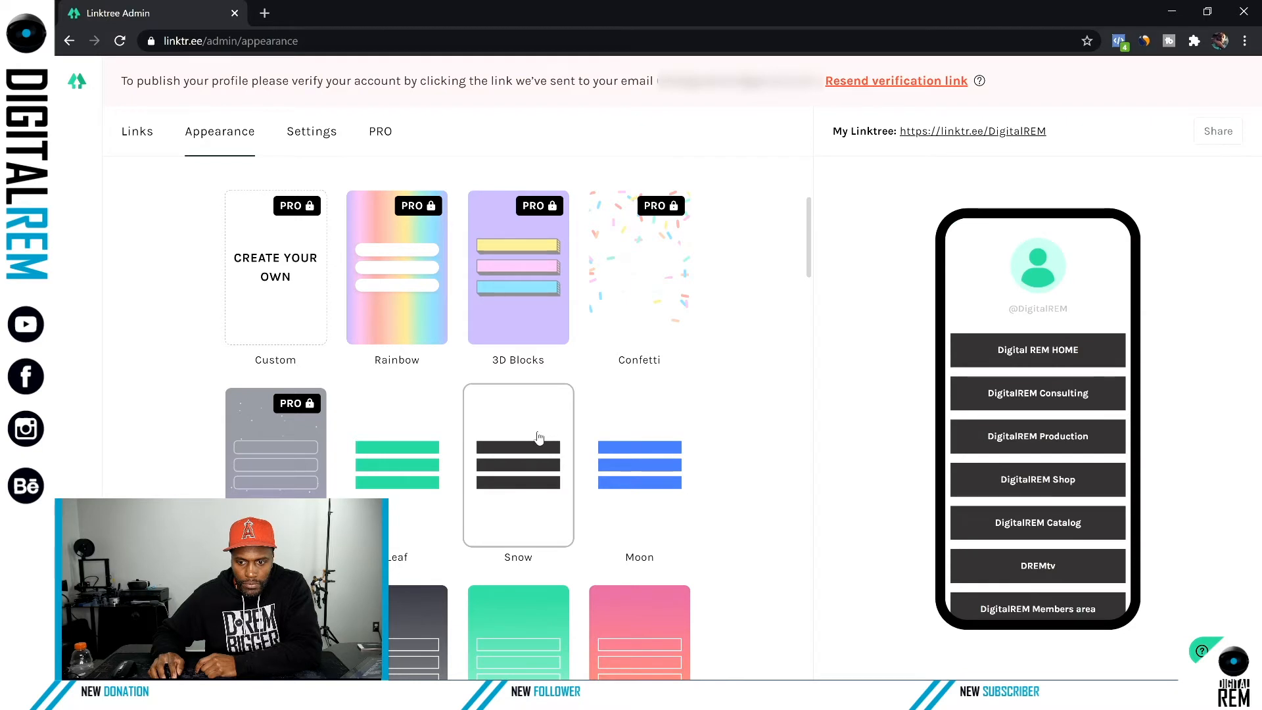
{"action": "left_click", "coordinate": [601, 447]}
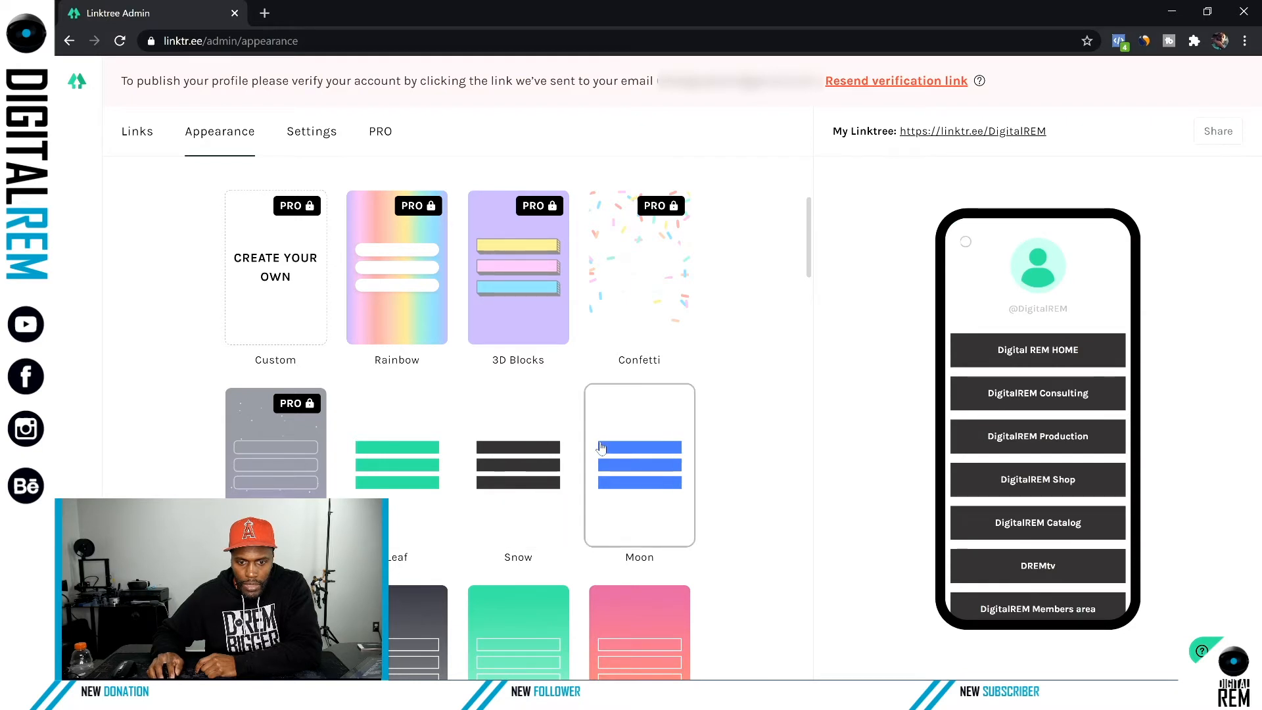
{"action": "left_click", "coordinate": [399, 462]}
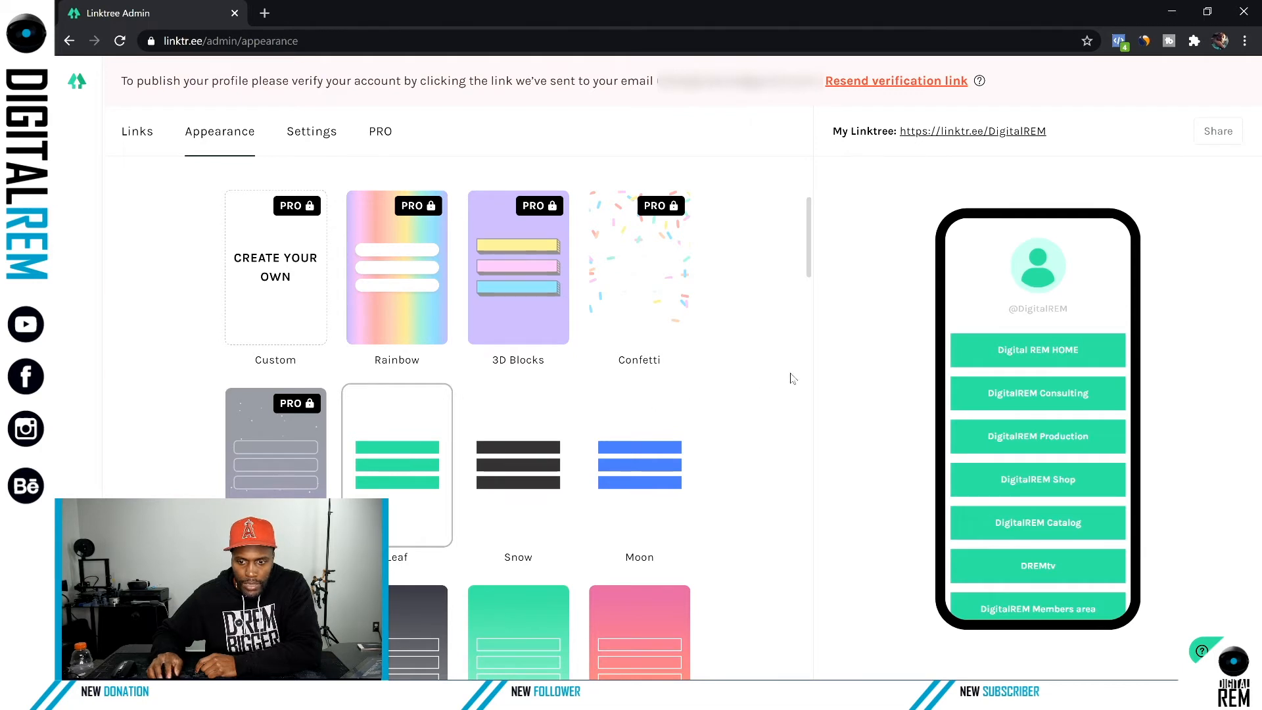
Apply the Snow theme to the profile.
{"action": "left_click", "coordinate": [515, 440]}
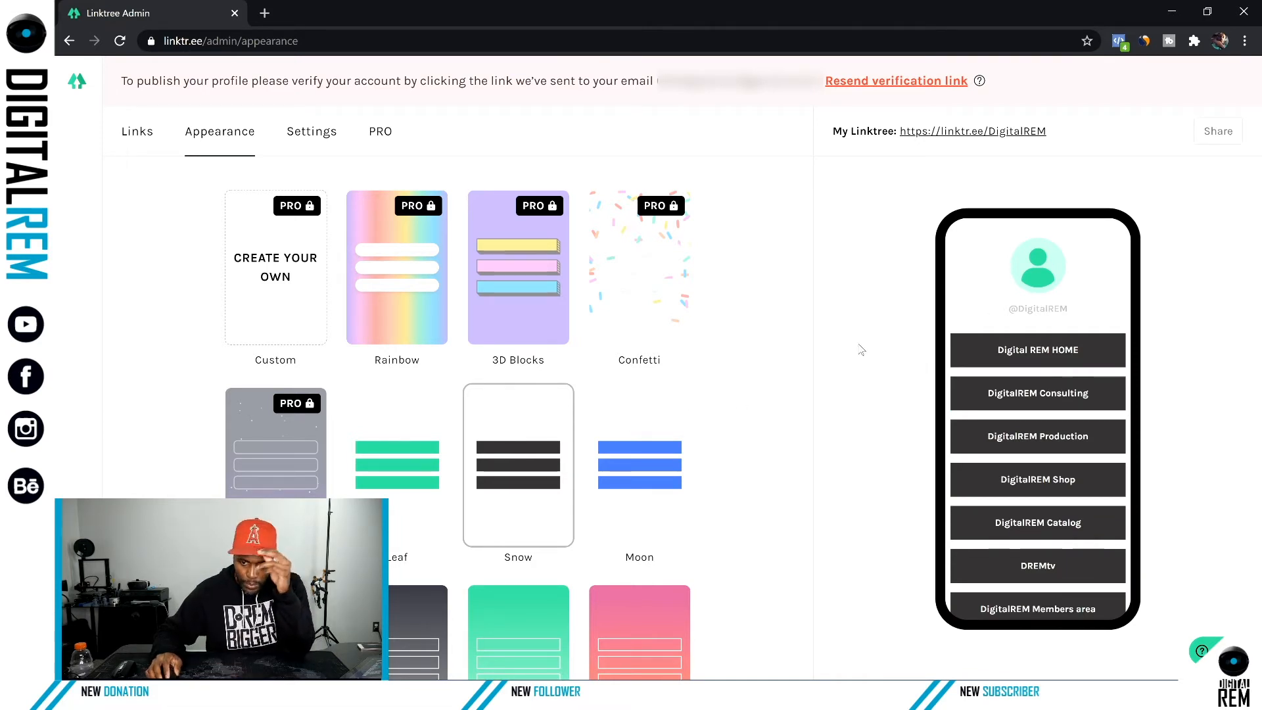
{"action": "scroll", "coordinate": [600, 380], "scroll_direction": "down", "scroll_amount": 9}
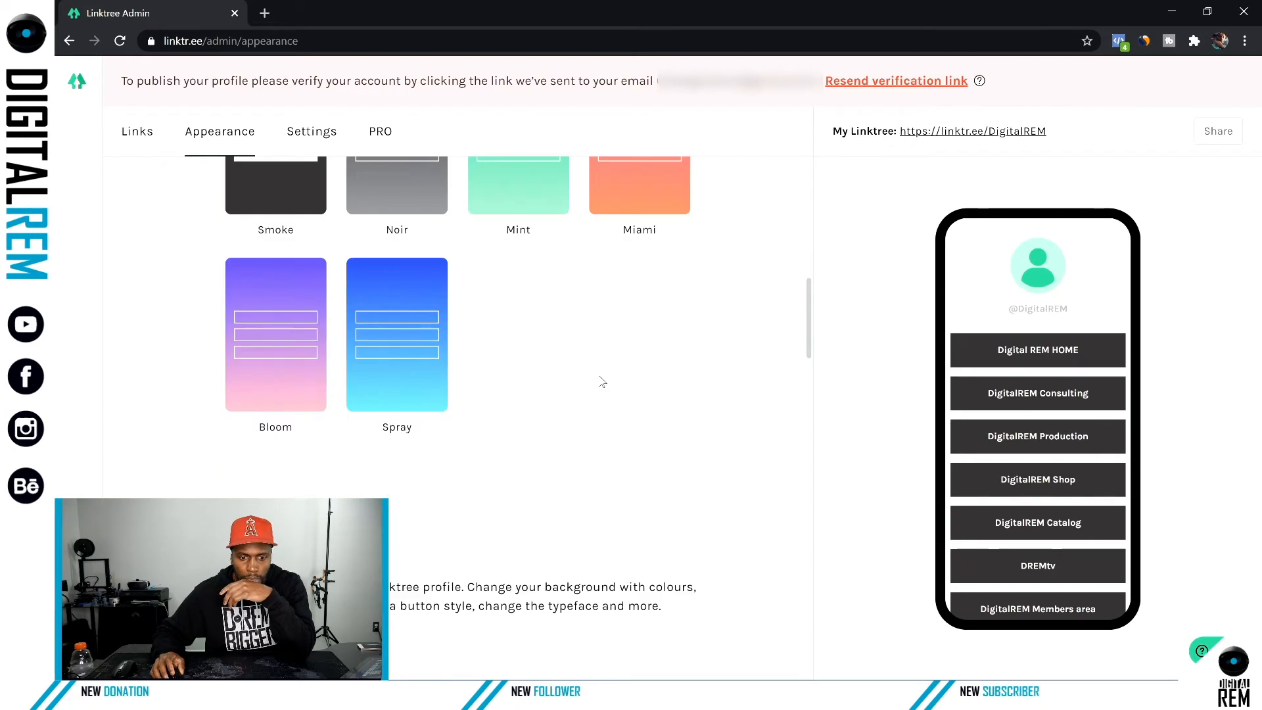
Upload the Digital REM logo image as the profile picture, keeping the default square crop.
{"action": "scroll", "coordinate": [597, 358], "scroll_direction": "up", "scroll_amount": 10}
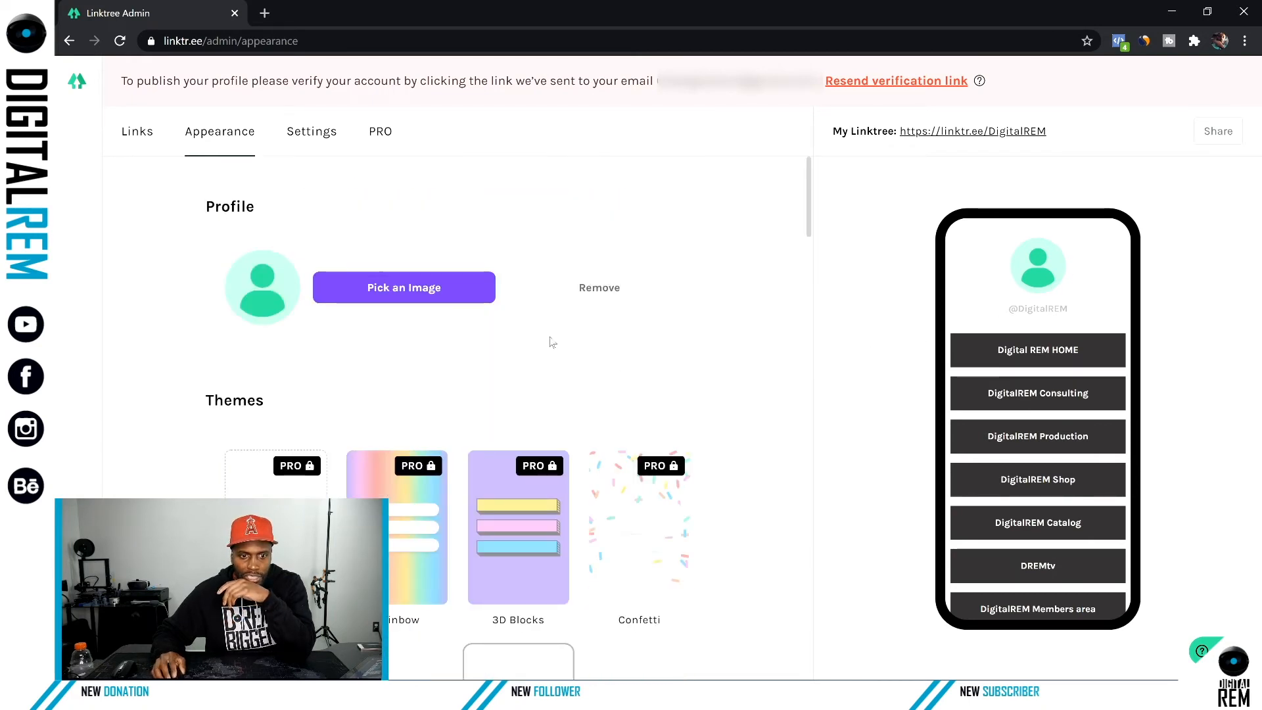
{"action": "left_click", "coordinate": [421, 302]}
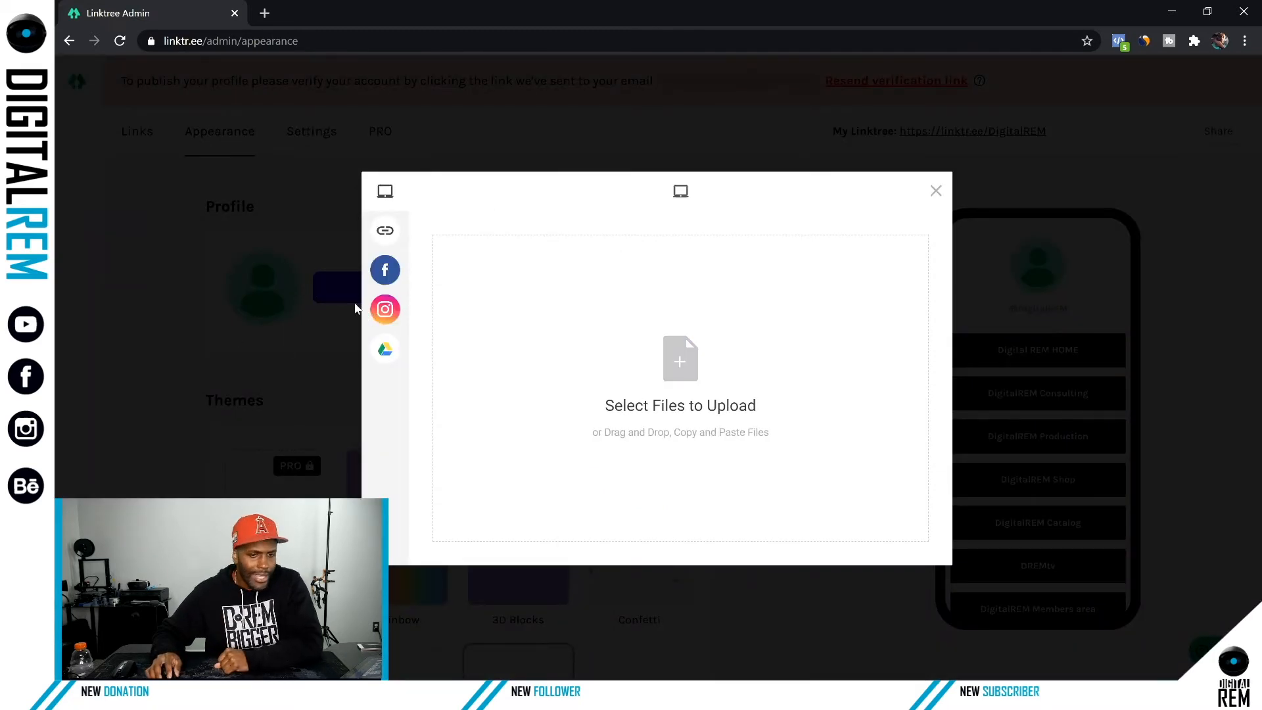
{"action": "mouse_move", "coordinate": [383, 313]}
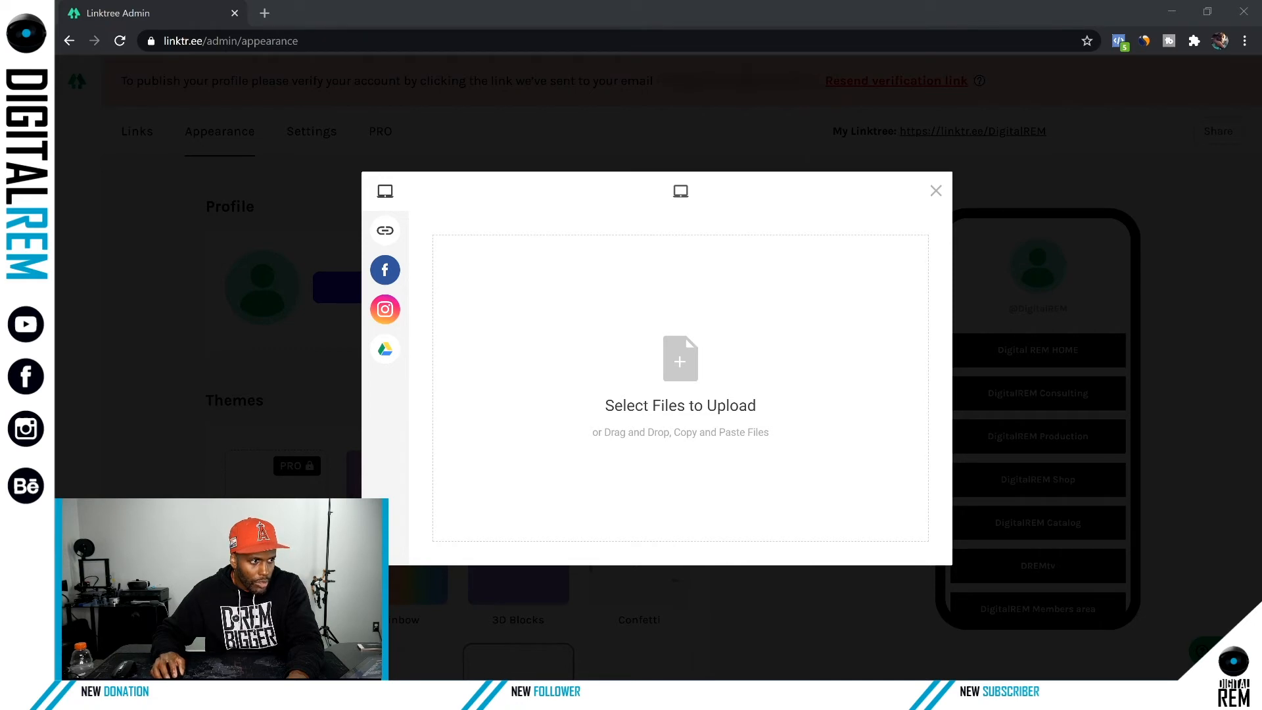
{"action": "left_click_drag", "start_coordinate": [404, 359], "coordinate": [601, 368]}
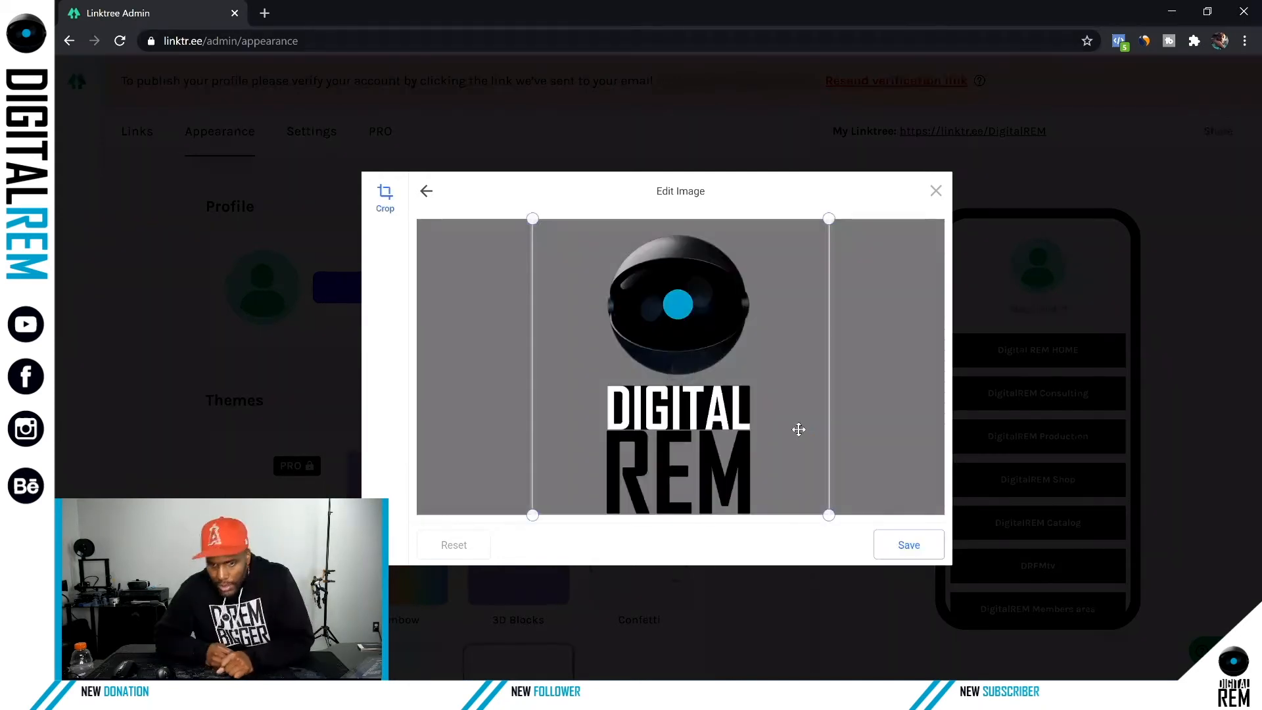
{"action": "left_click", "coordinate": [897, 548]}
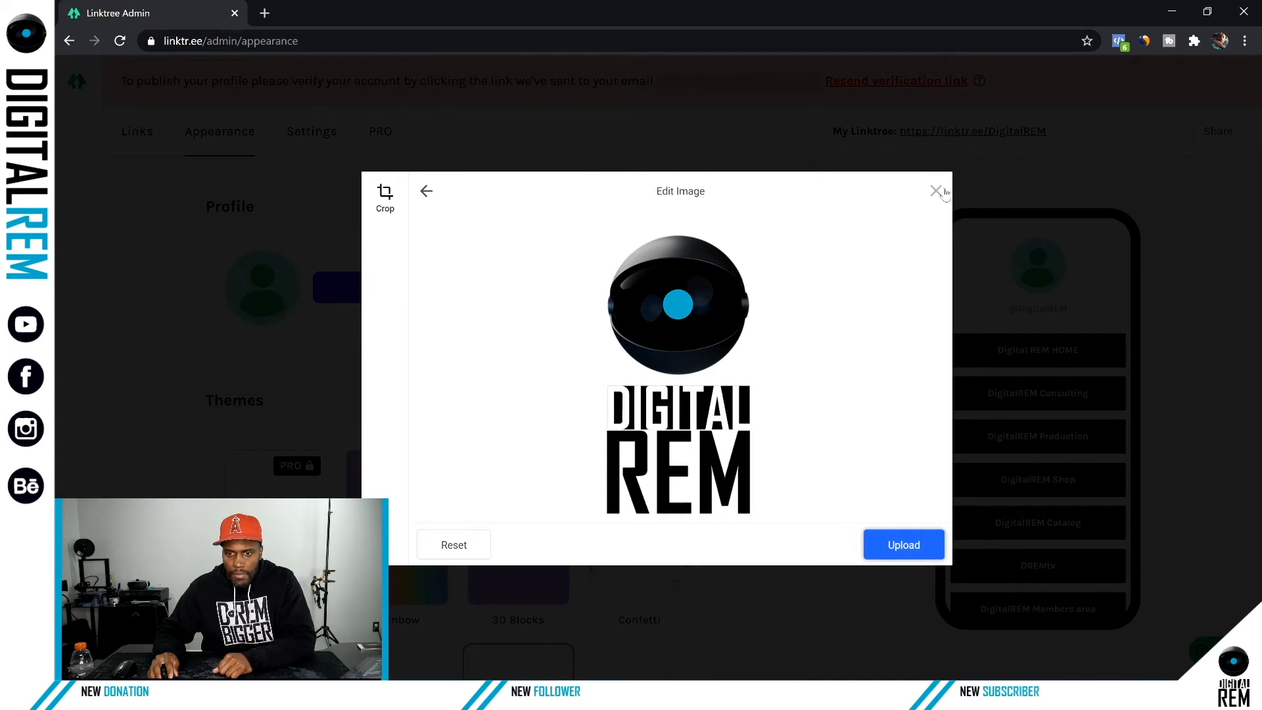
{"action": "left_click", "coordinate": [901, 545]}
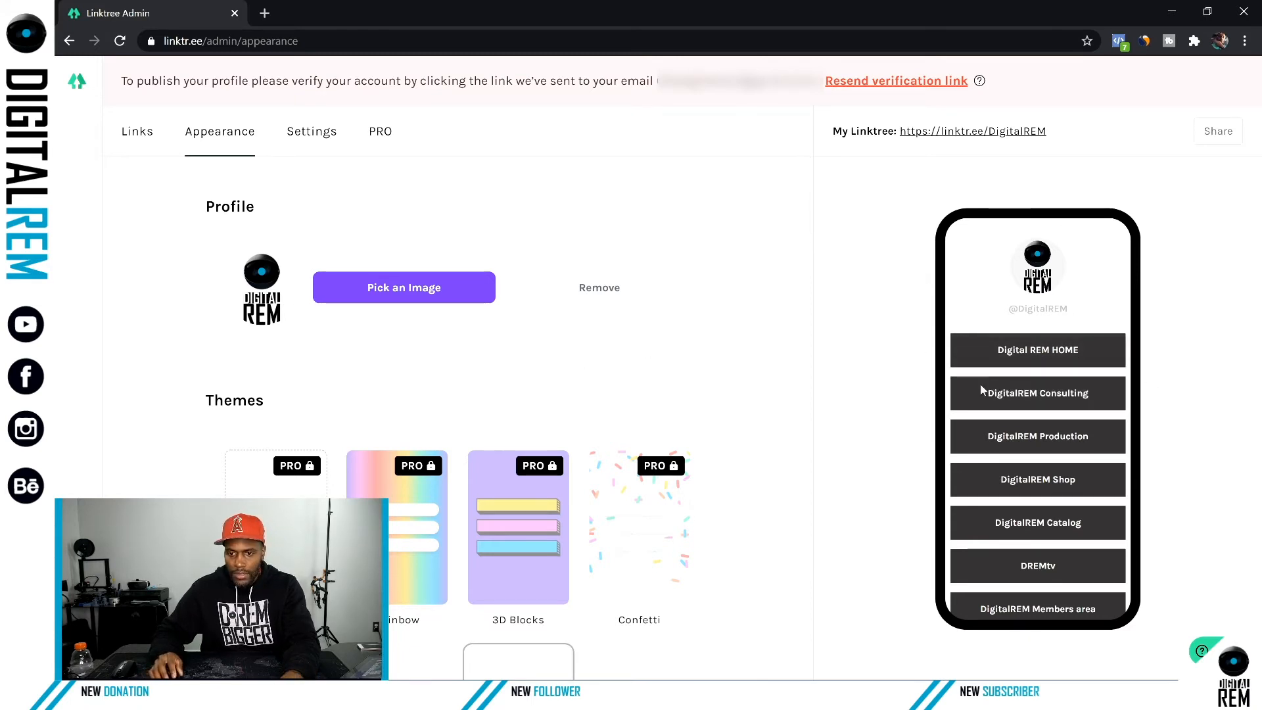
Look over the appearance options, the support banner settings and the PRO plan page.
{"action": "scroll", "coordinate": [992, 401], "scroll_direction": "down", "scroll_amount": 1}
{"action": "scroll", "coordinate": [993, 404], "scroll_direction": "up", "scroll_amount": 1}
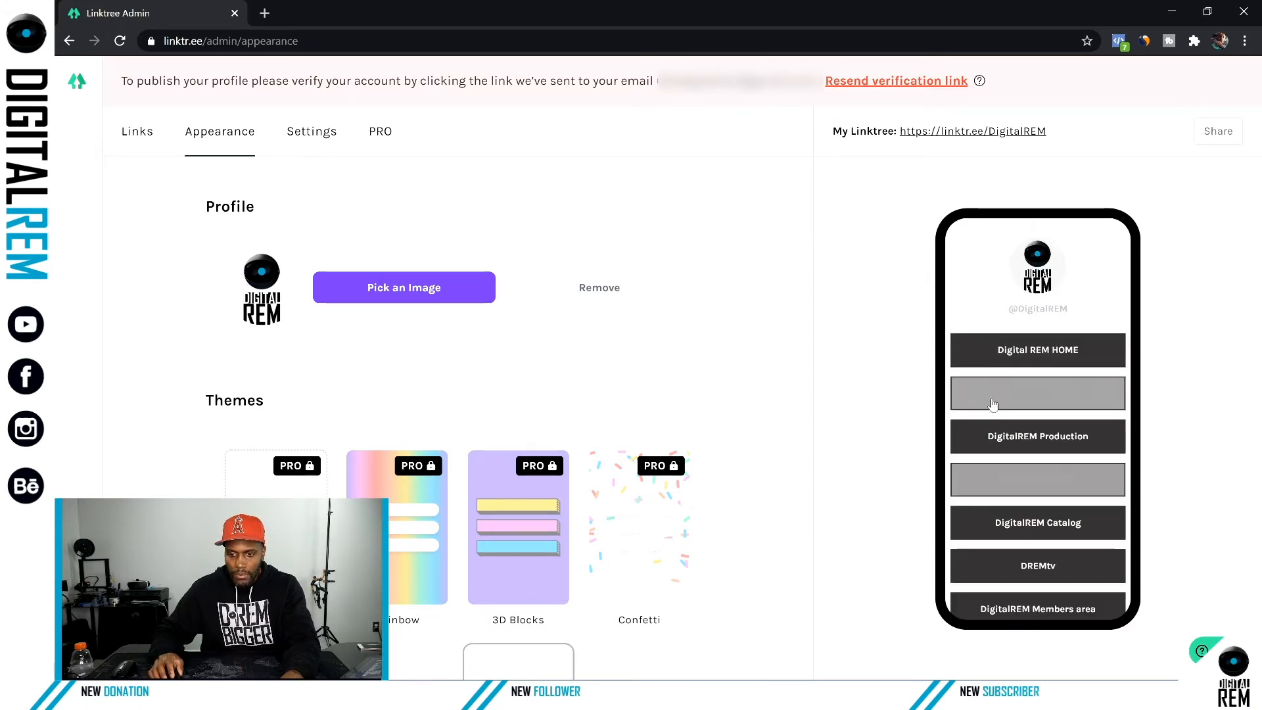
{"action": "scroll", "coordinate": [509, 378], "scroll_direction": "down", "scroll_amount": 10}
{"action": "scroll", "coordinate": [510, 381], "scroll_direction": "down", "scroll_amount": 5}
{"action": "scroll", "coordinate": [506, 380], "scroll_direction": "up", "scroll_amount": 8}
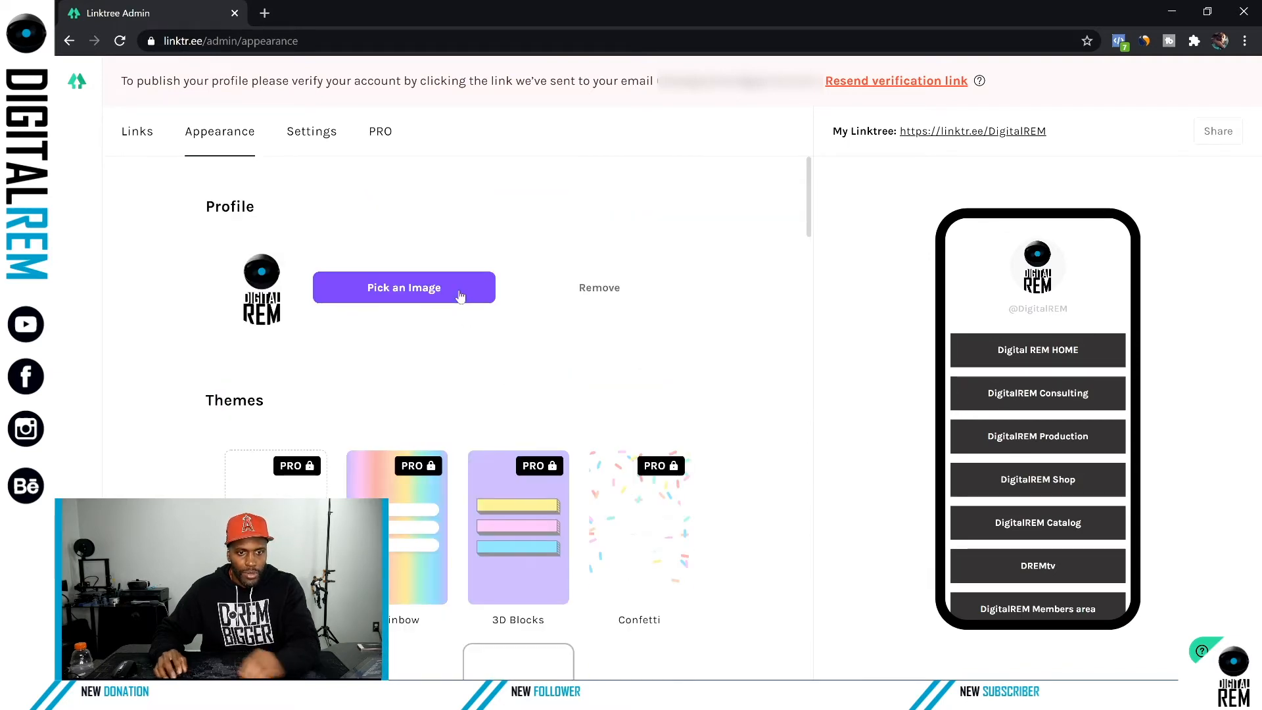
{"action": "left_click", "coordinate": [323, 143]}
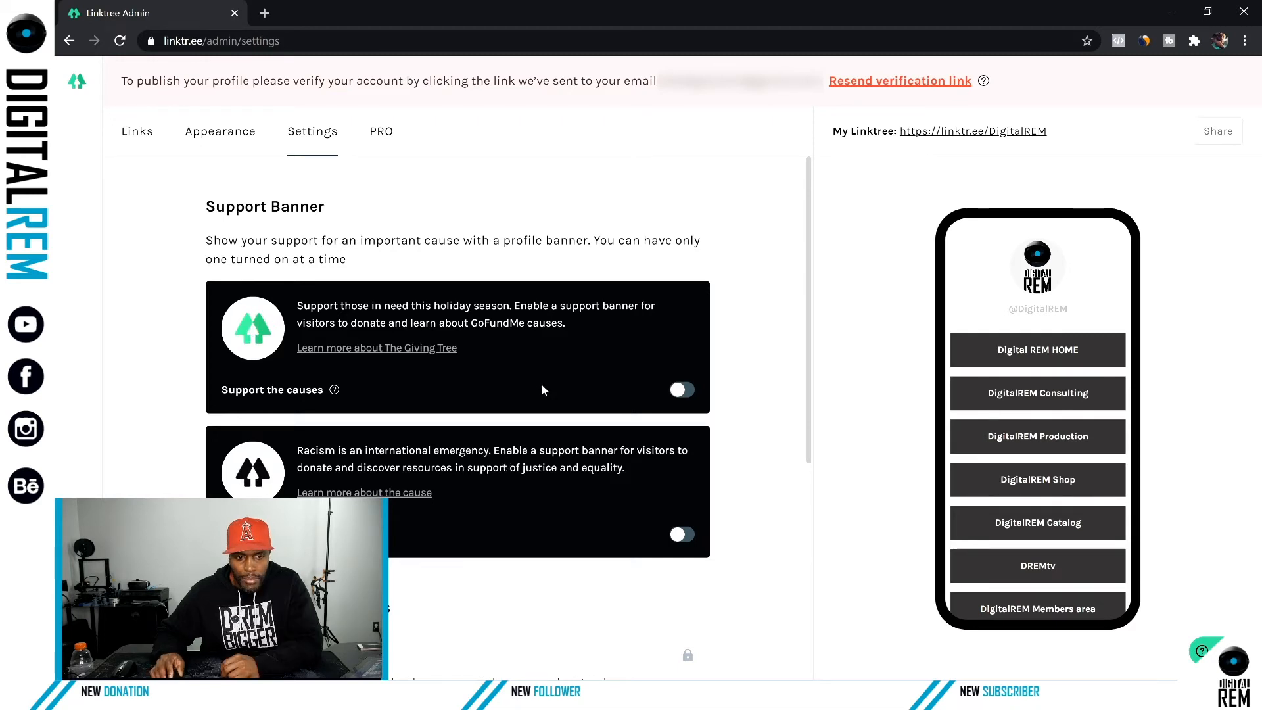
{"action": "scroll", "coordinate": [541, 390], "scroll_direction": "down", "scroll_amount": 3}
{"action": "scroll", "coordinate": [542, 390], "scroll_direction": "up", "scroll_amount": 3}
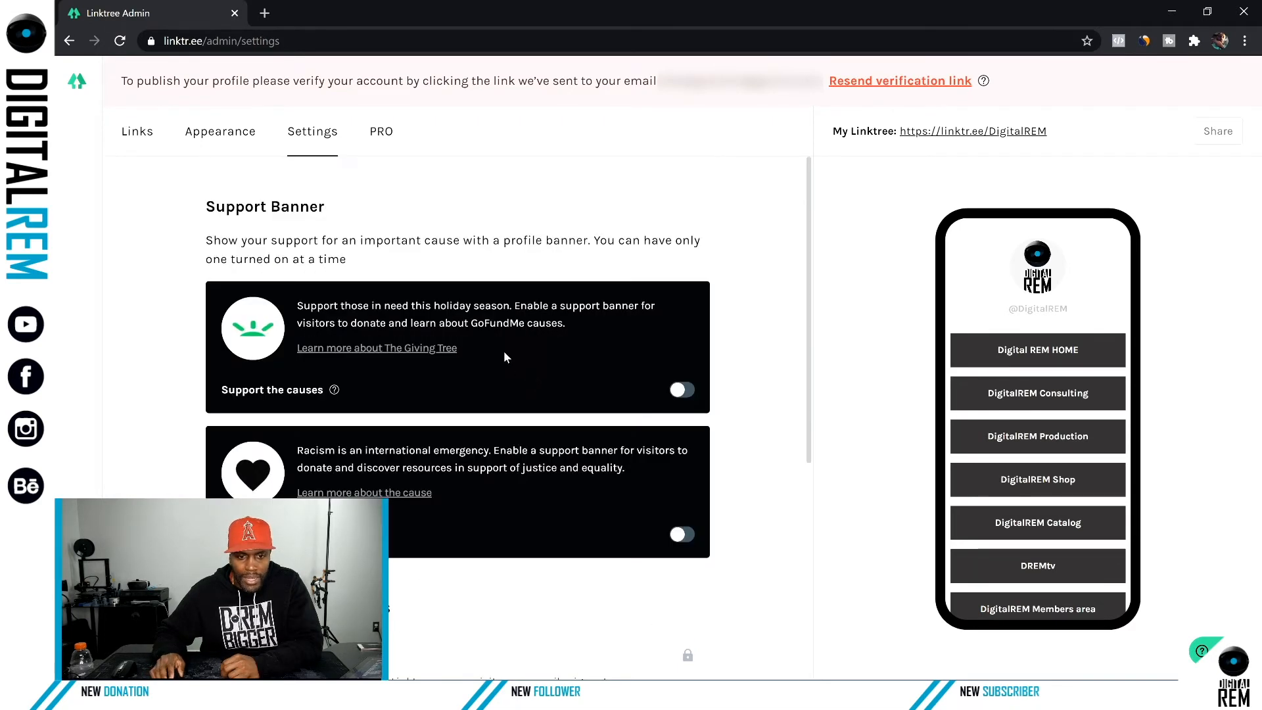
{"action": "left_click", "coordinate": [385, 134]}
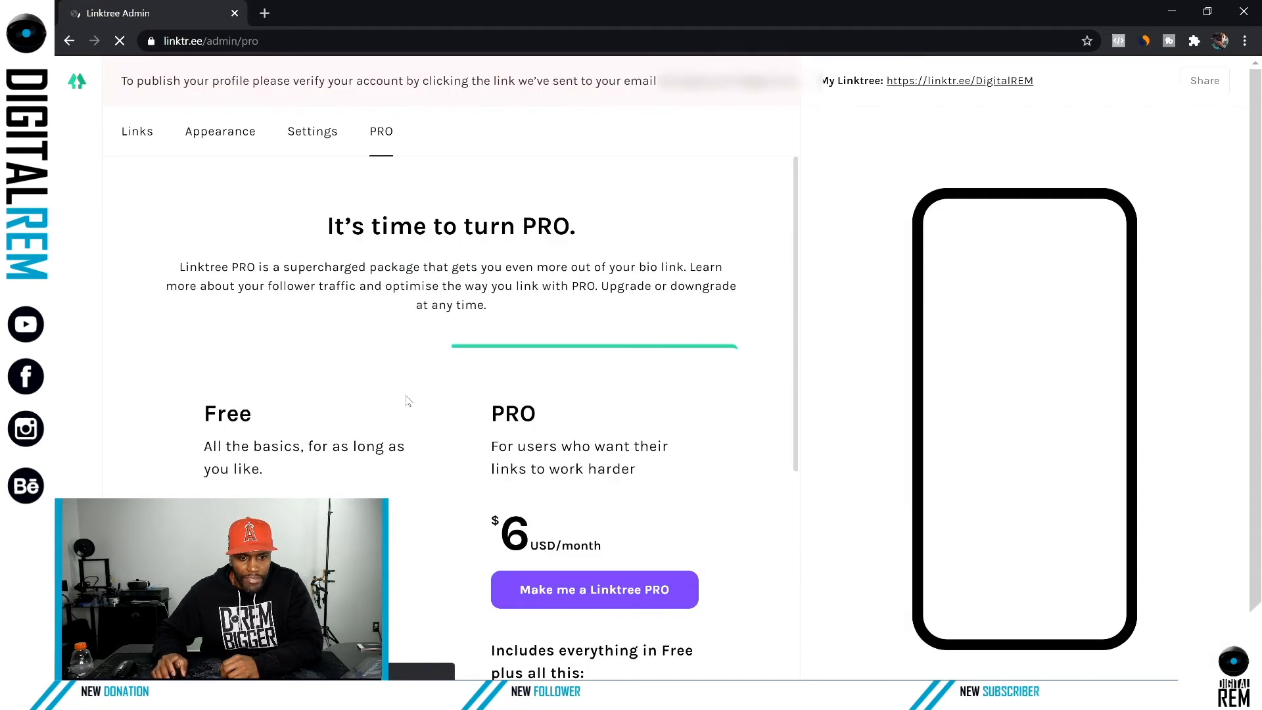
{"action": "left_click", "coordinate": [312, 131]}
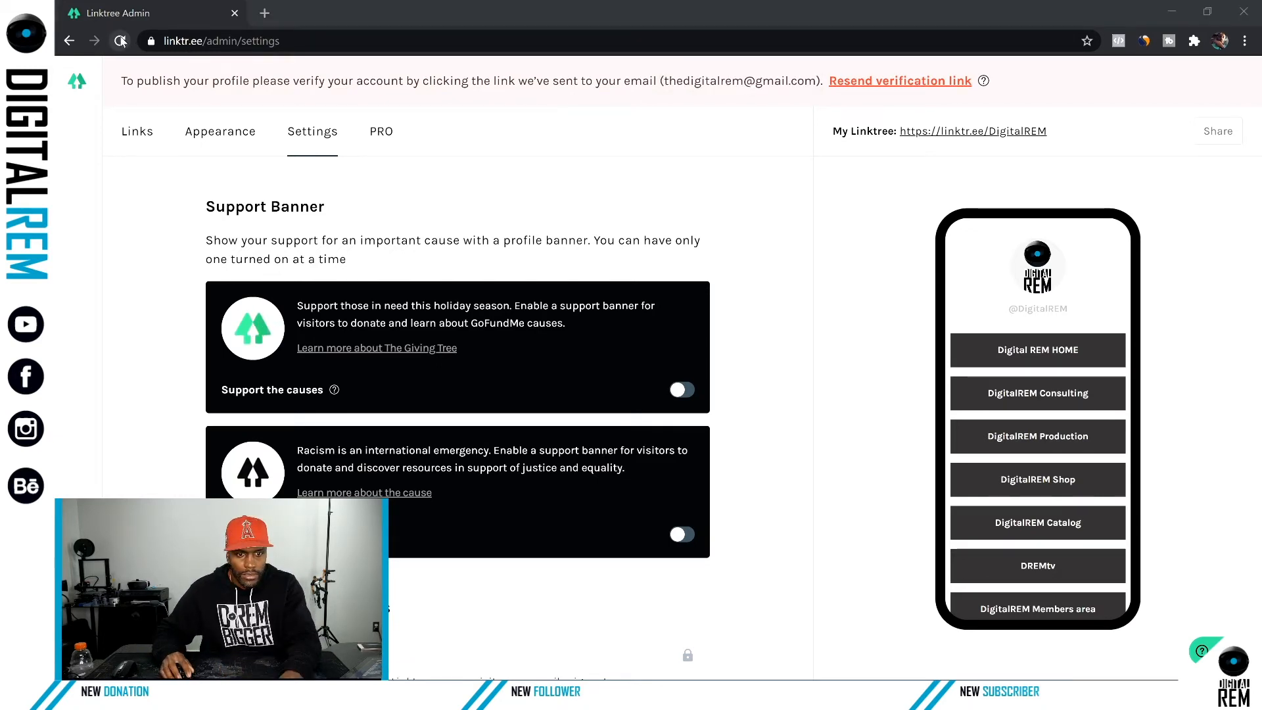
Reload the admin page and copy the Linktree profile's URL from its sharing options.
{"action": "left_click", "coordinate": [121, 41]}
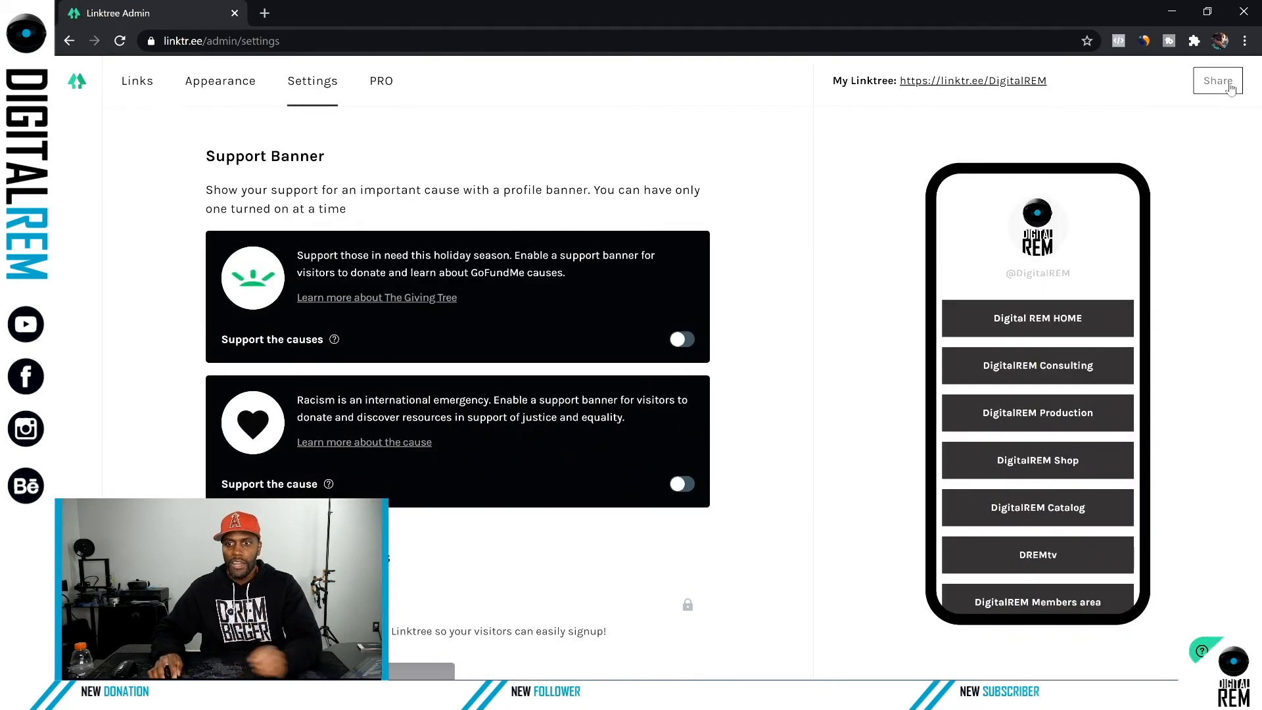
{"action": "left_click", "coordinate": [1231, 88]}
{"action": "left_click", "coordinate": [1158, 124]}
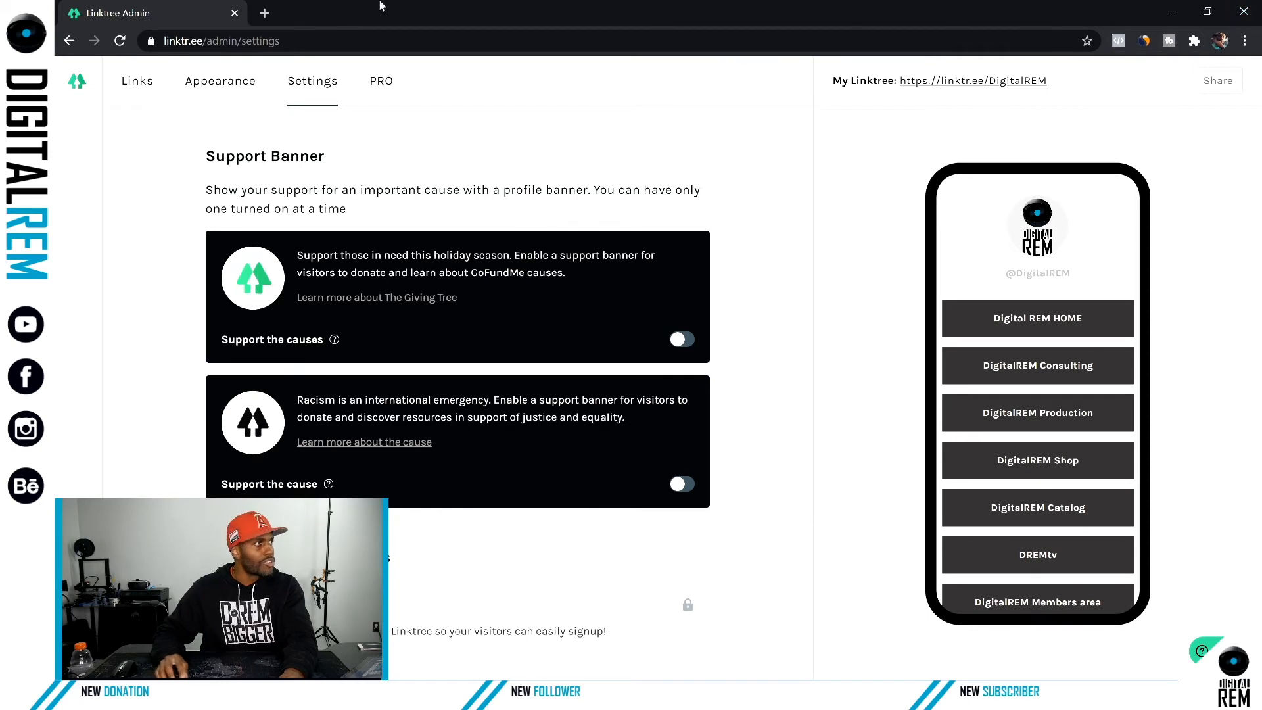
Switch to the Instagram window and open the digitalrem_shop profile for editing.
{"action": "key", "text": "alt+Tab"}
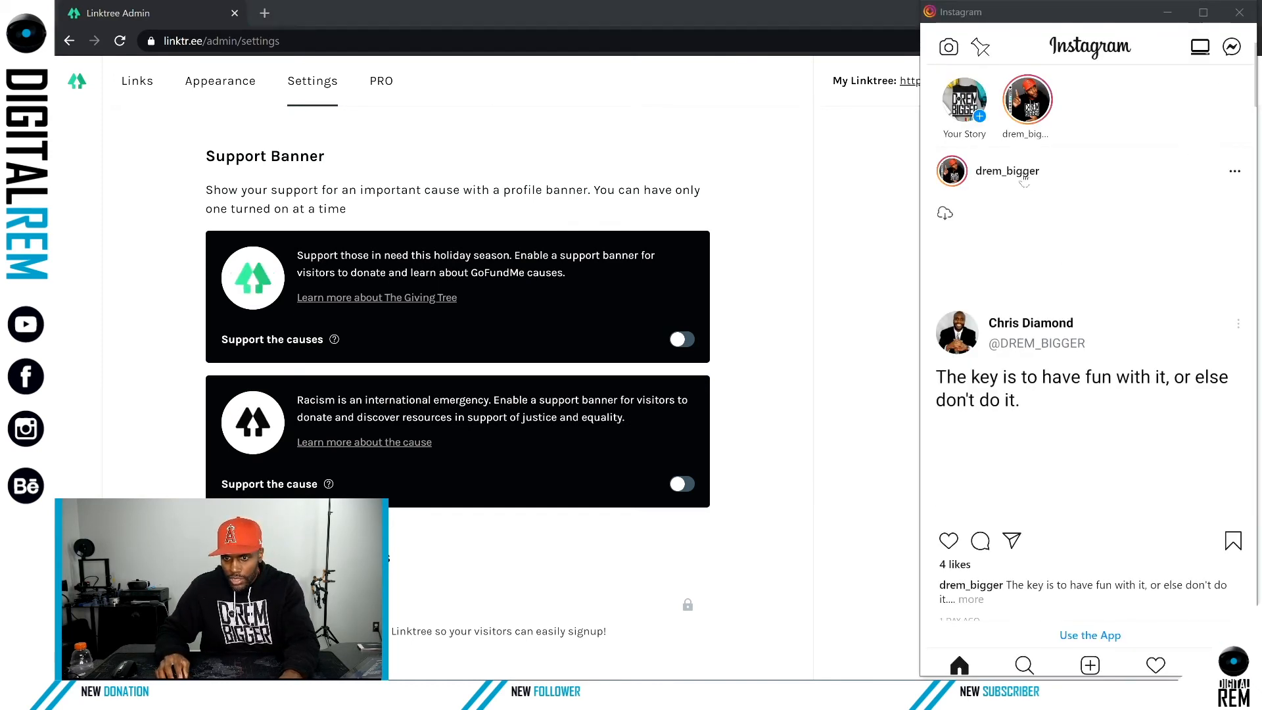
{"action": "left_click", "coordinate": [1221, 665]}
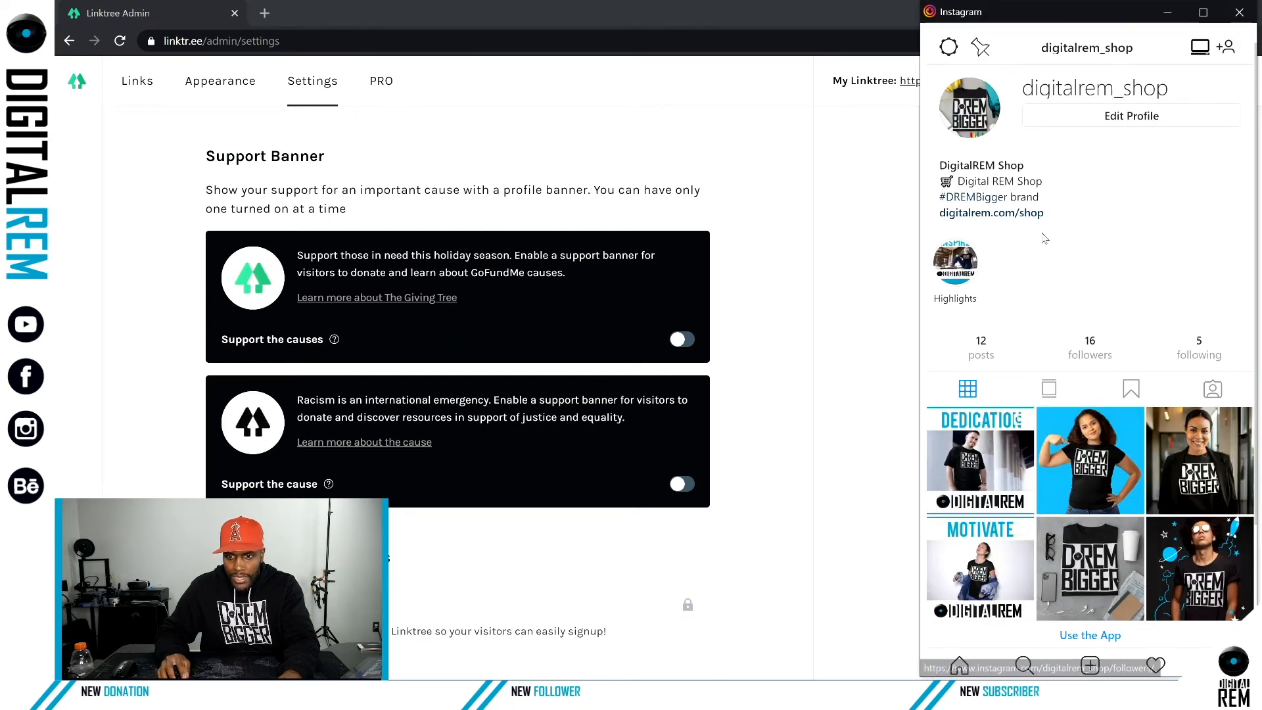
{"action": "left_click", "coordinate": [1112, 127]}
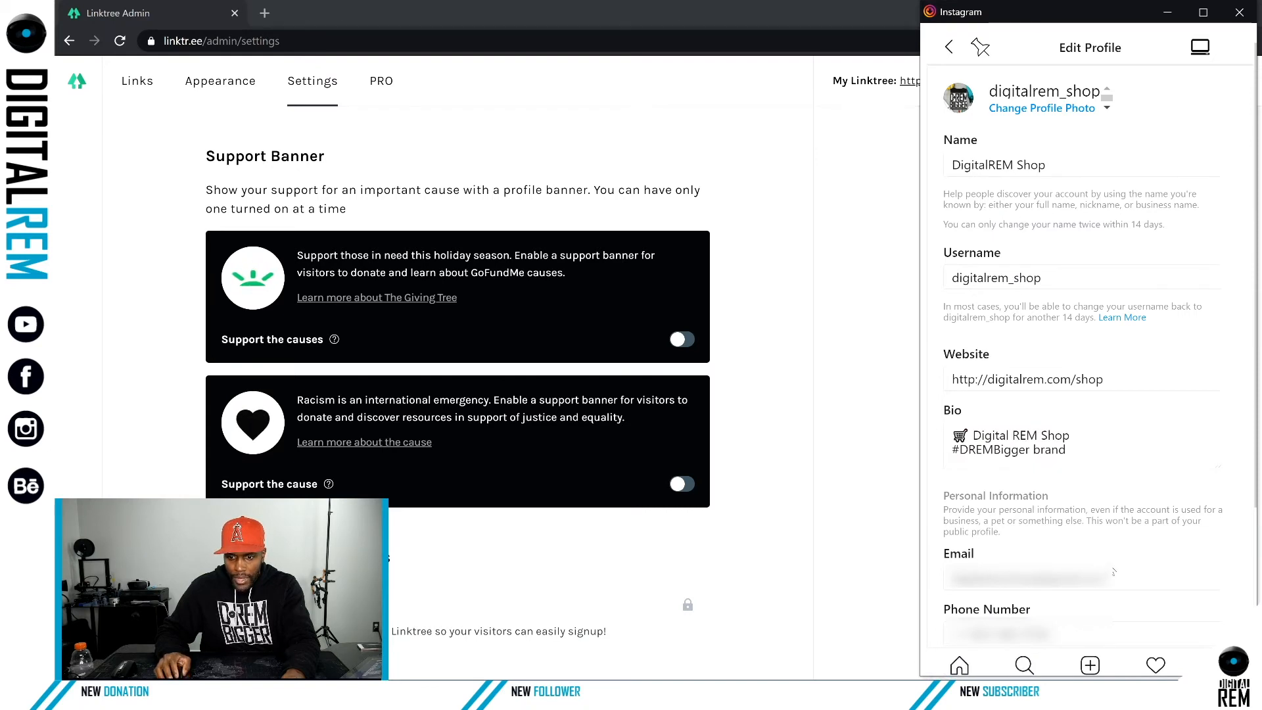
{"action": "scroll", "coordinate": [1014, 552], "scroll_direction": "down", "scroll_amount": 3}
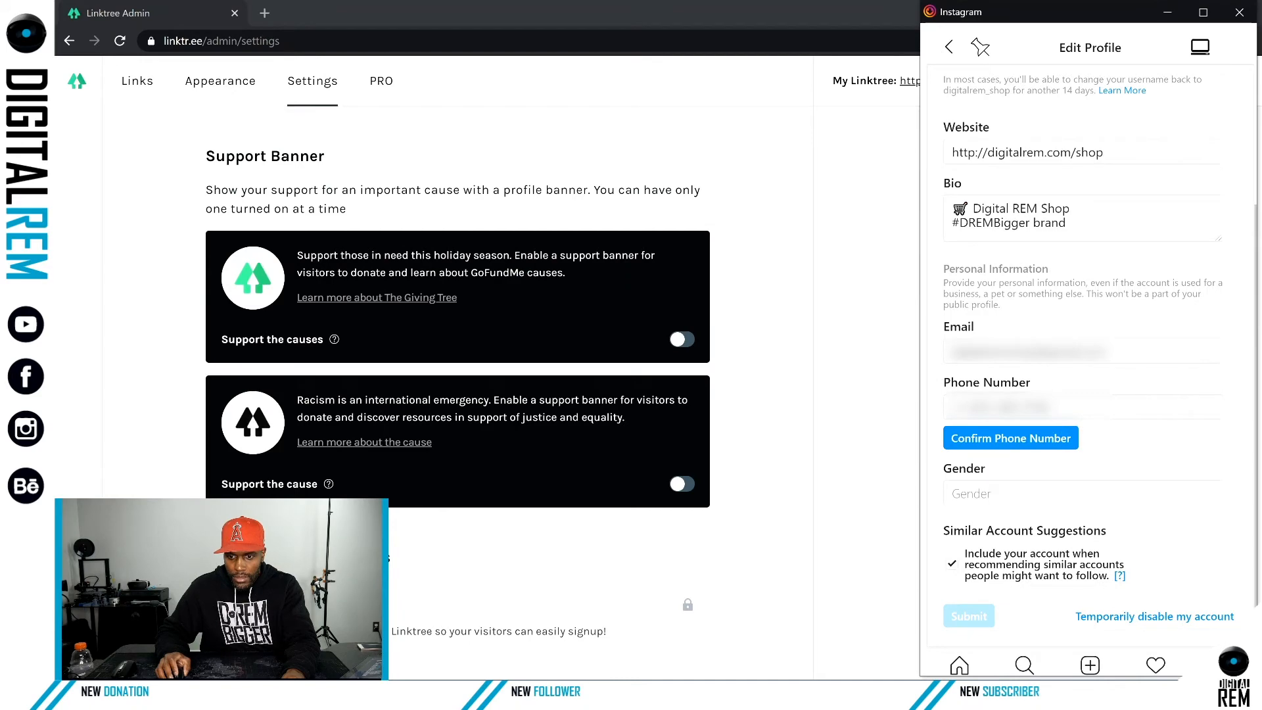
{"action": "scroll", "coordinate": [1088, 354], "scroll_direction": "up", "scroll_amount": 3}
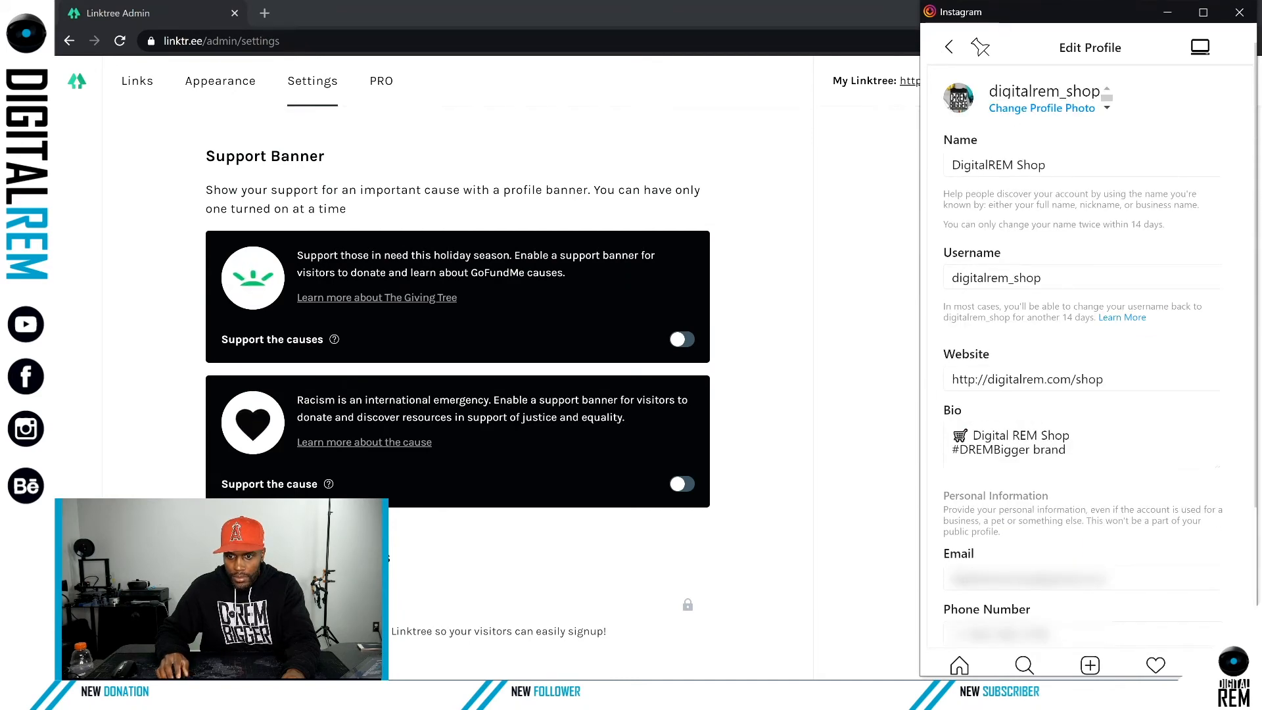
{"action": "left_click_drag", "start_coordinate": [1115, 380], "coordinate": [902, 376]}
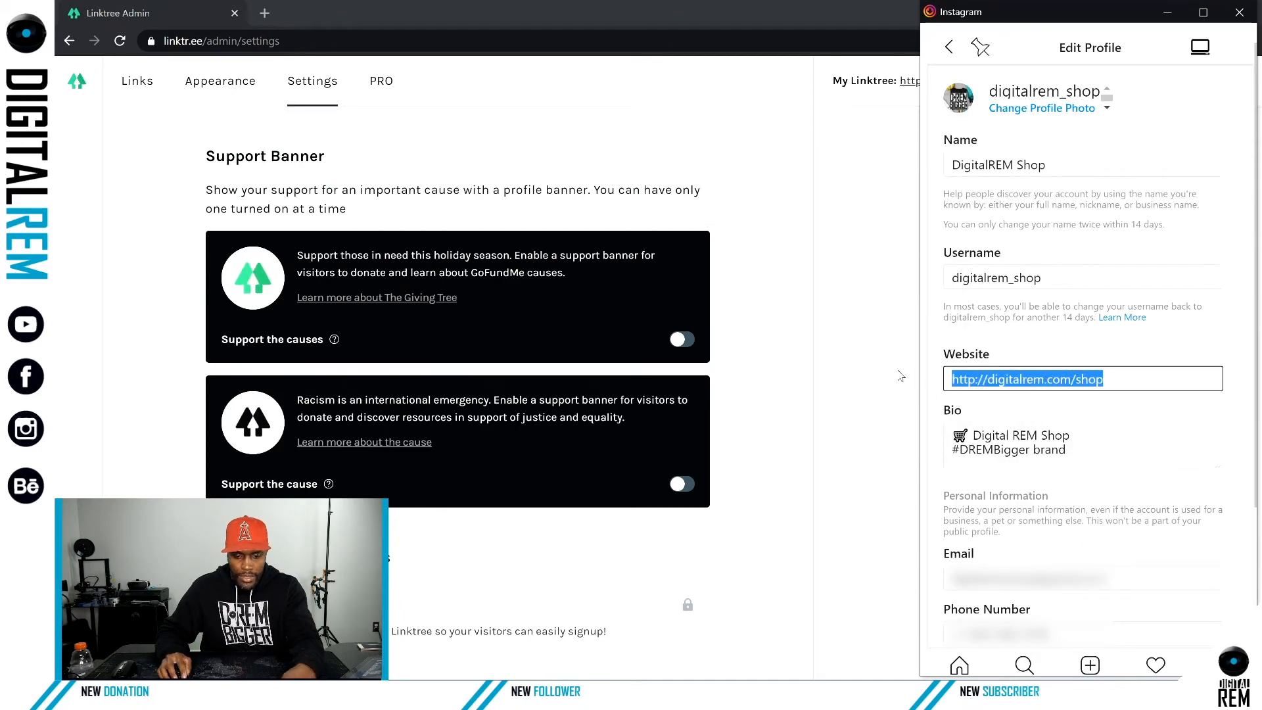
{"action": "type", "text": "https://linktr.ee/DigitalREM"}
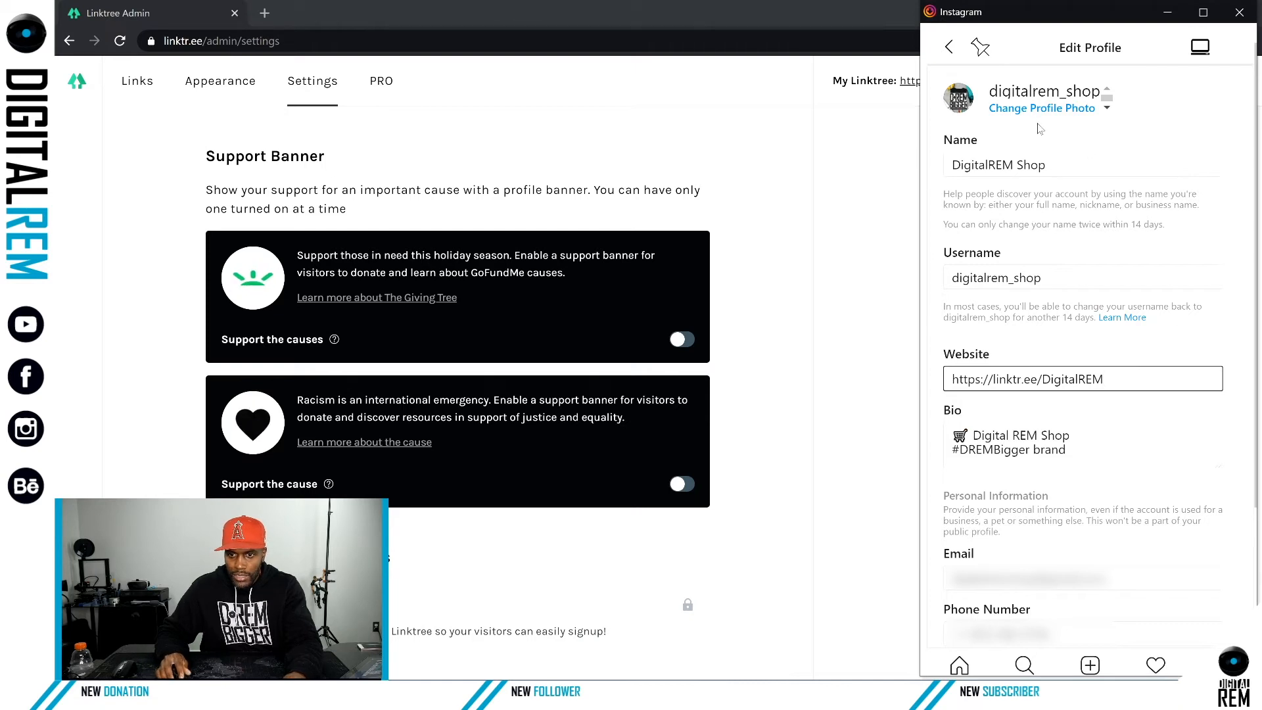
{"action": "scroll", "coordinate": [1135, 375], "scroll_direction": "down", "scroll_amount": 3}
{"action": "left_click", "coordinate": [971, 617]}
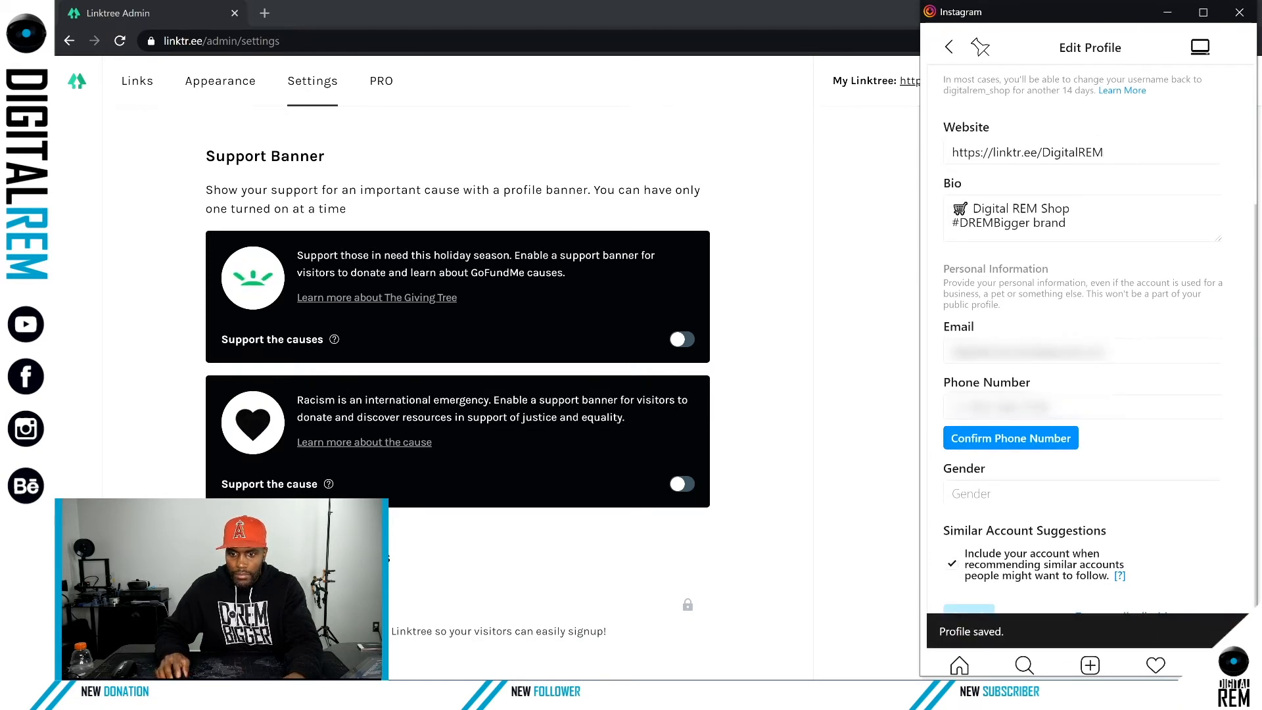
{"action": "scroll", "coordinate": [1085, 328], "scroll_direction": "up", "scroll_amount": 3}
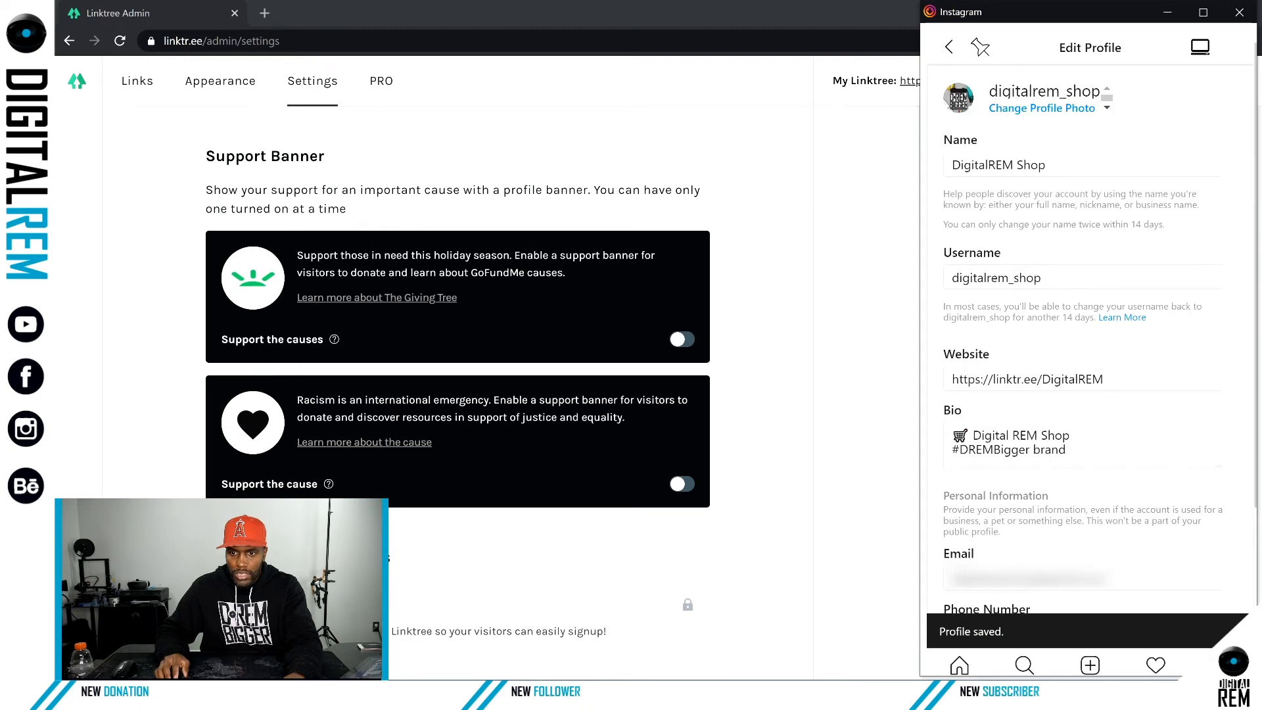
Close the small Instagram window and test the linktr.ee/DigitalREM link on the digitalrem_shop profile in the browser version.
{"action": "left_click", "coordinate": [1241, 13]}
{"action": "left_click_drag", "start_coordinate": [57, 220], "coordinate": [518, 50]}
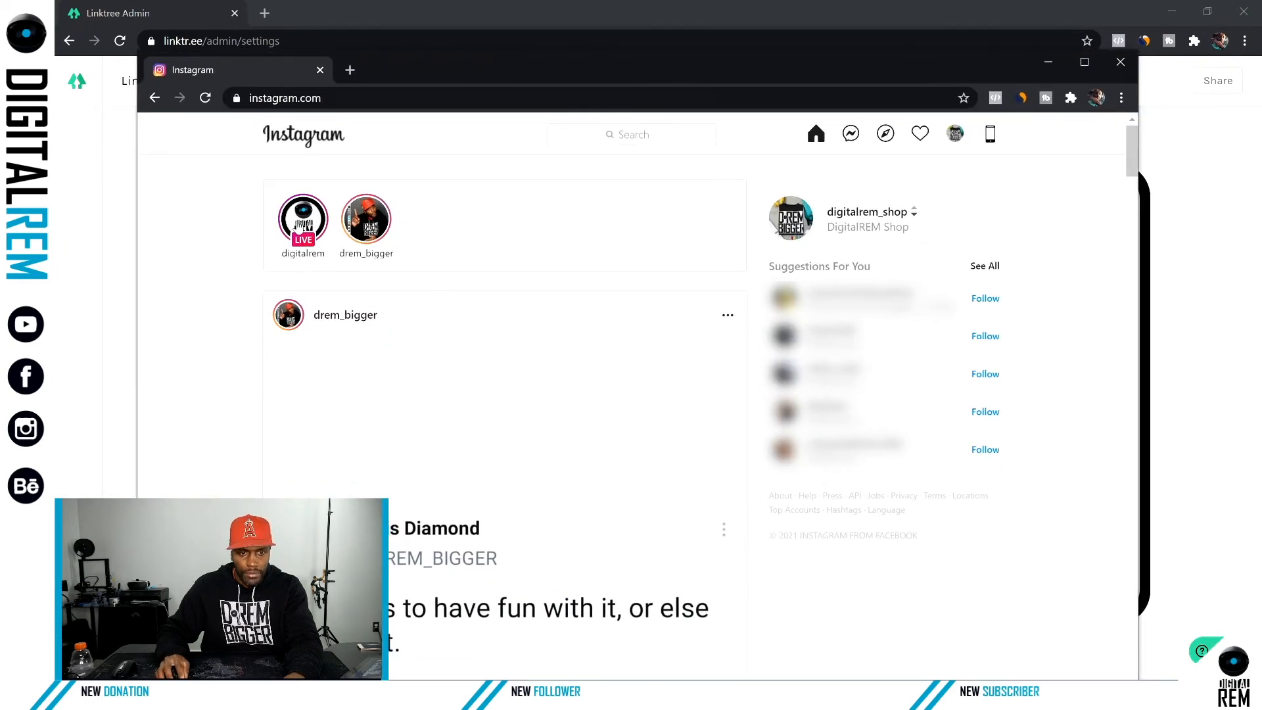
{"action": "scroll", "coordinate": [587, 353], "scroll_direction": "down", "scroll_amount": 10}
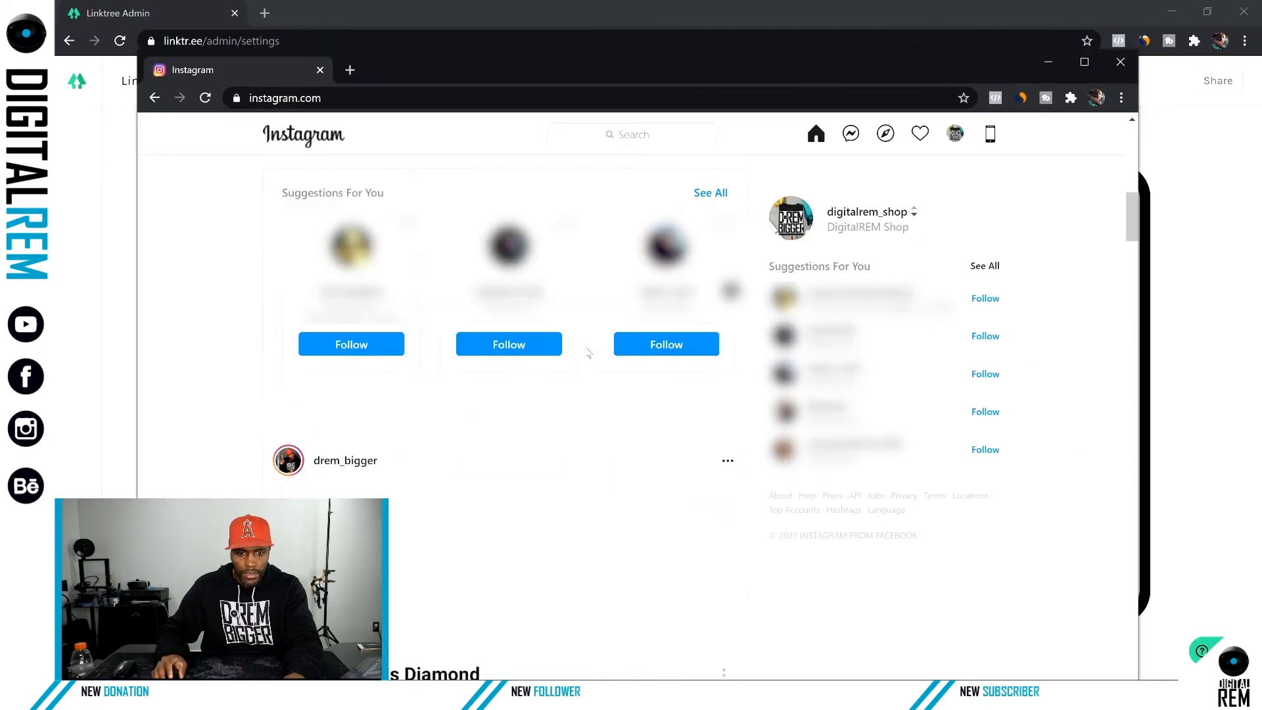
{"action": "scroll", "coordinate": [502, 318], "scroll_direction": "up", "scroll_amount": 10}
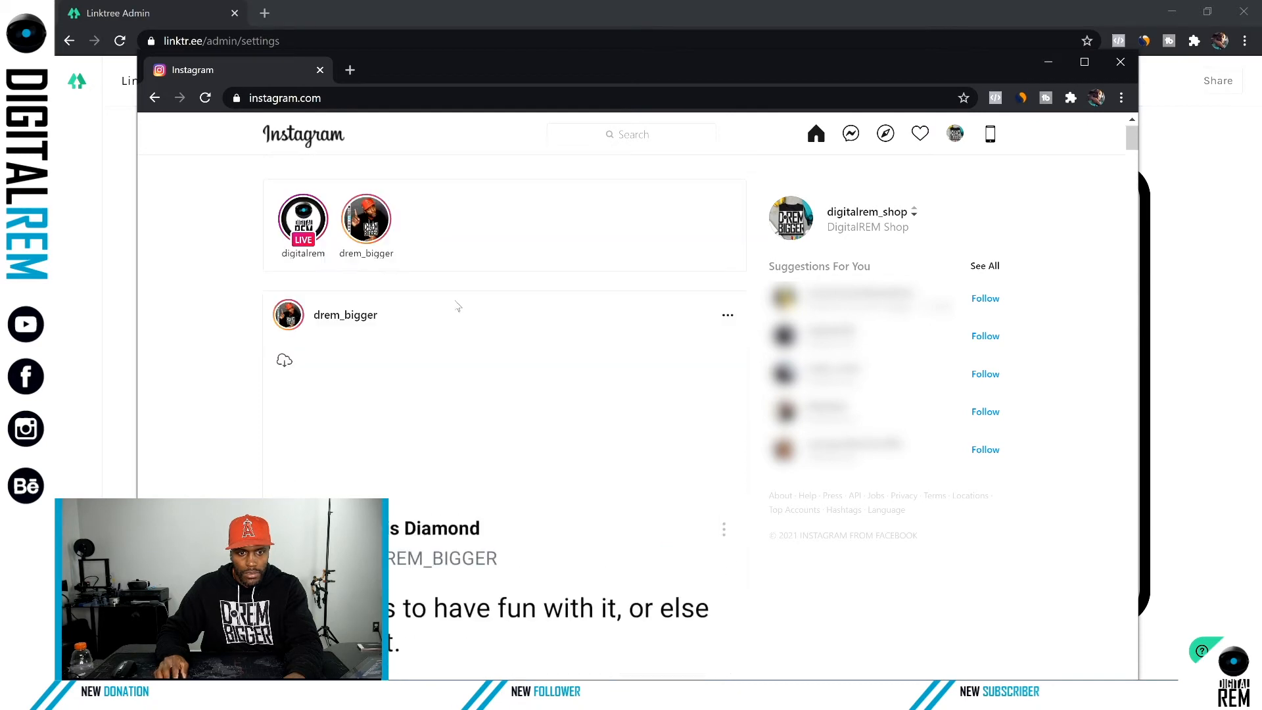
{"action": "left_click", "coordinate": [954, 133]}
{"action": "left_click", "coordinate": [908, 170]}
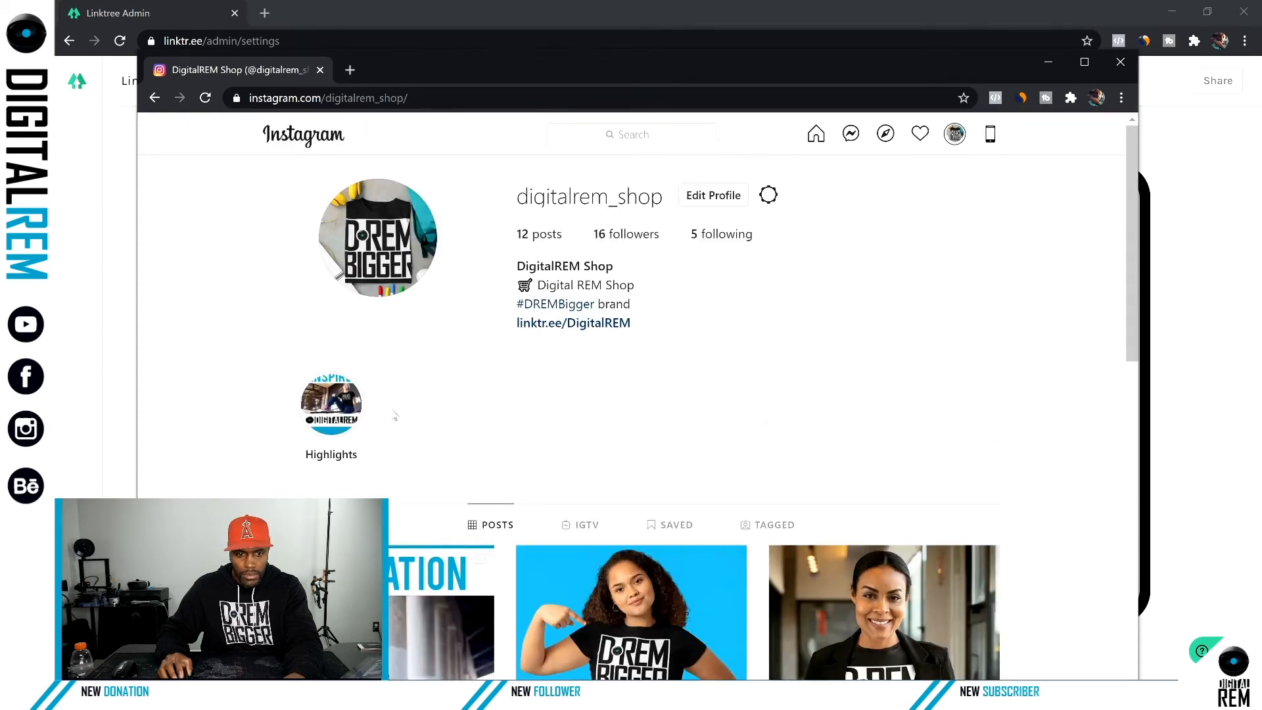
{"action": "left_click", "coordinate": [575, 326]}
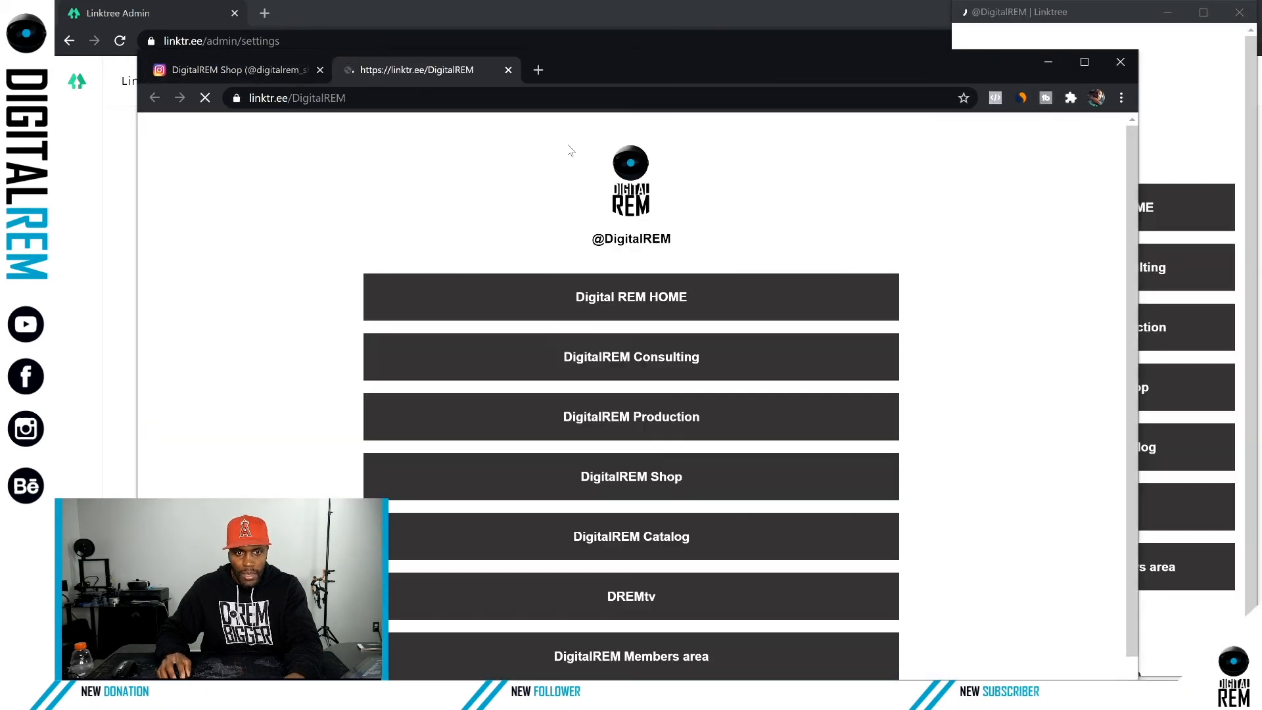
Test the Digital REM HOME and DigitalREM Consulting links on the public Linktree page, closing each opened page.
{"action": "scroll", "coordinate": [740, 284], "scroll_direction": "down", "scroll_amount": 1}
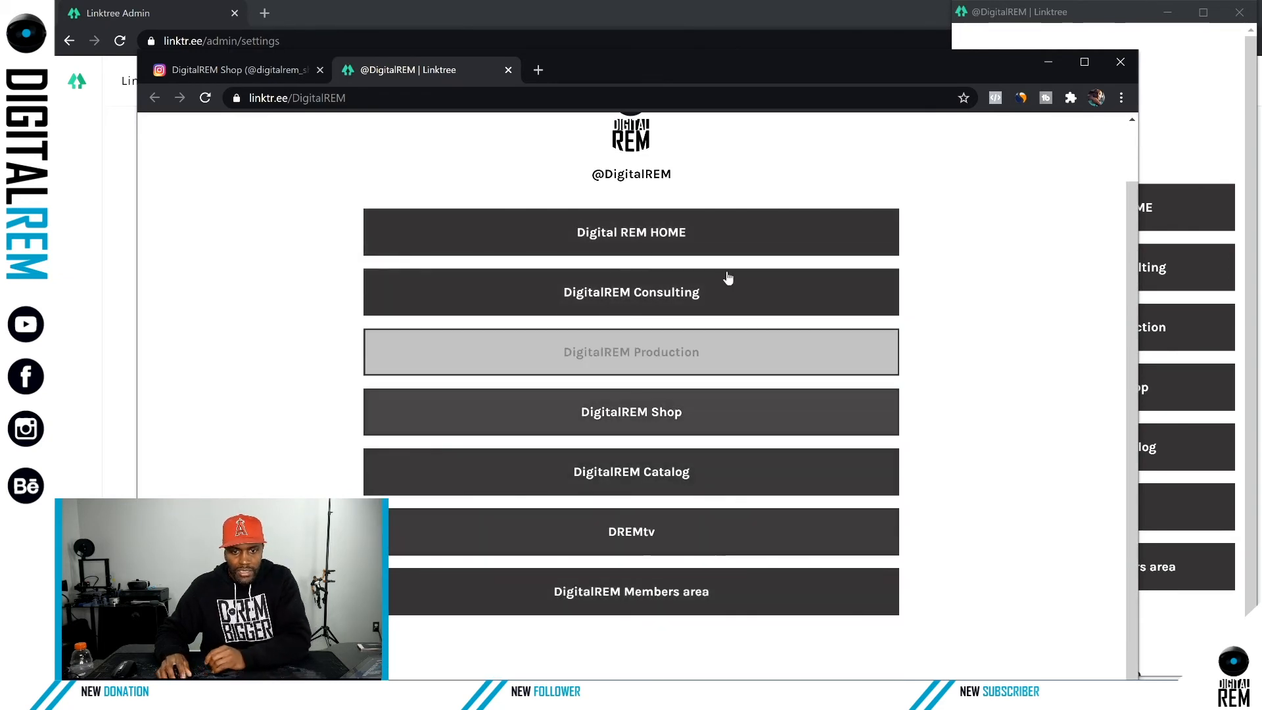
{"action": "left_click", "coordinate": [729, 248]}
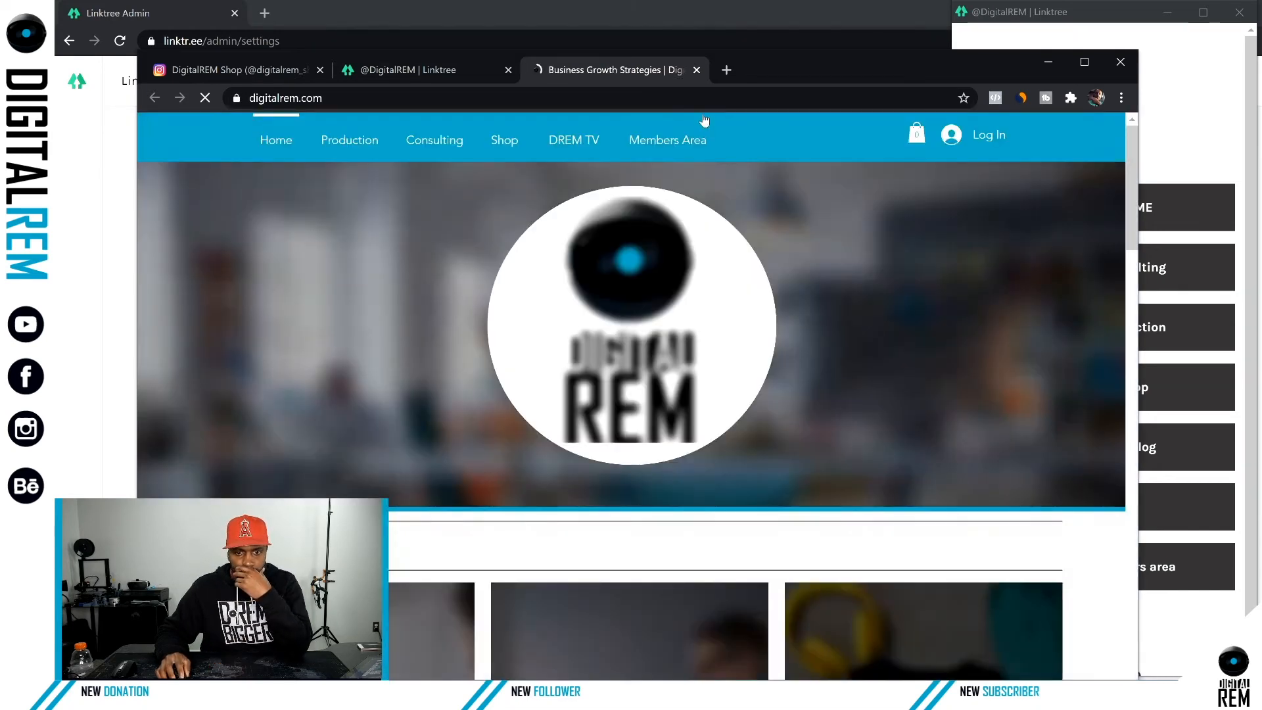
{"action": "left_click", "coordinate": [698, 71]}
{"action": "left_click", "coordinate": [679, 296]}
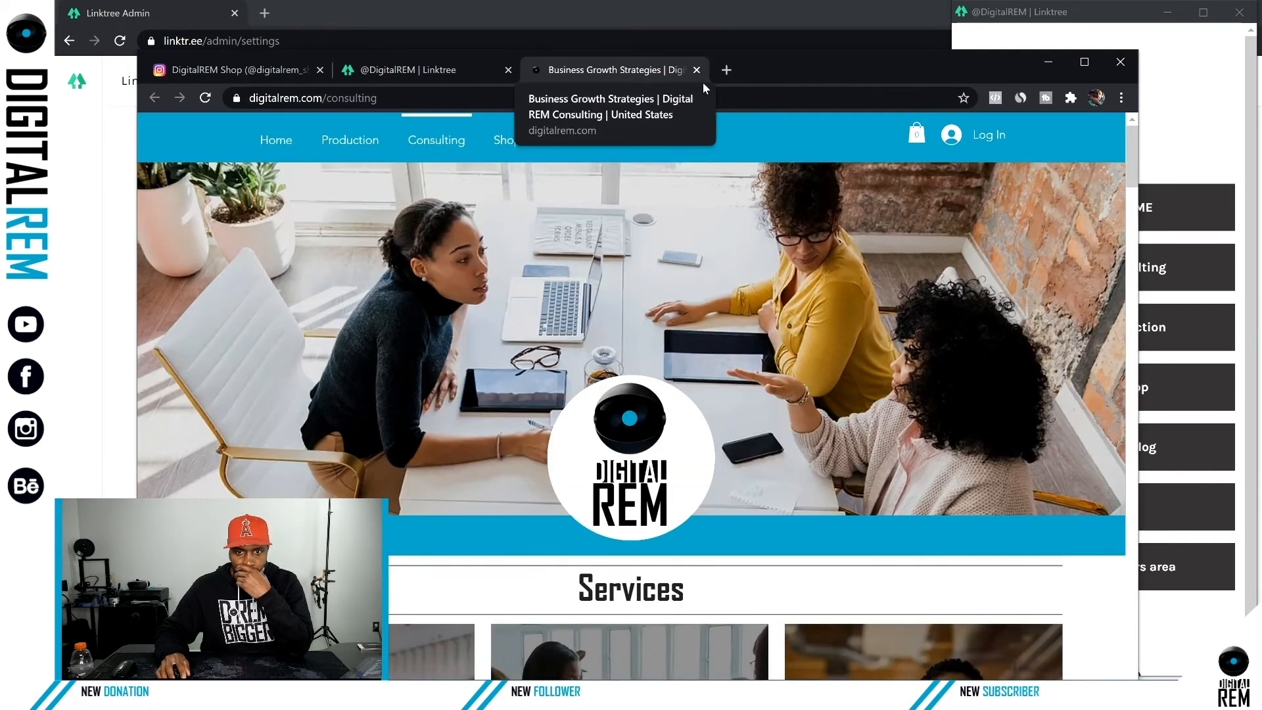
{"action": "left_click", "coordinate": [697, 71]}
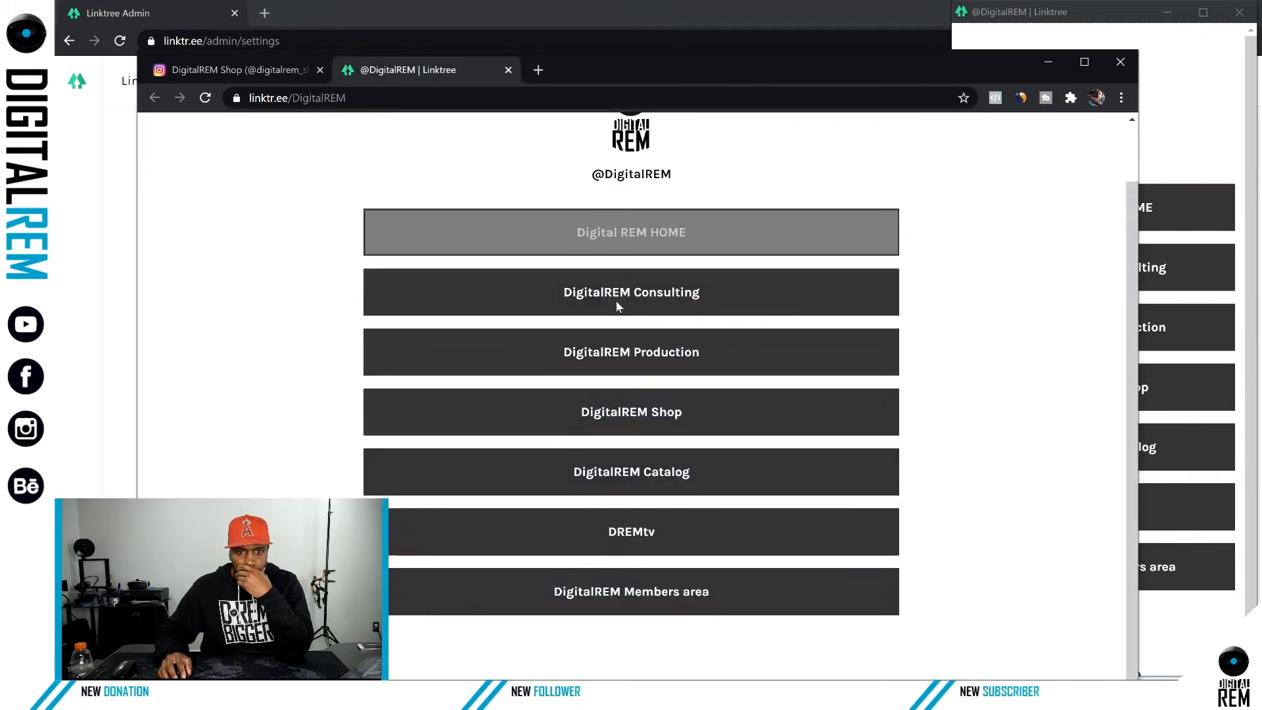
Test the DigitalREM Production link, look through the courses and videos on its page, and close it.
{"action": "left_click", "coordinate": [630, 359]}
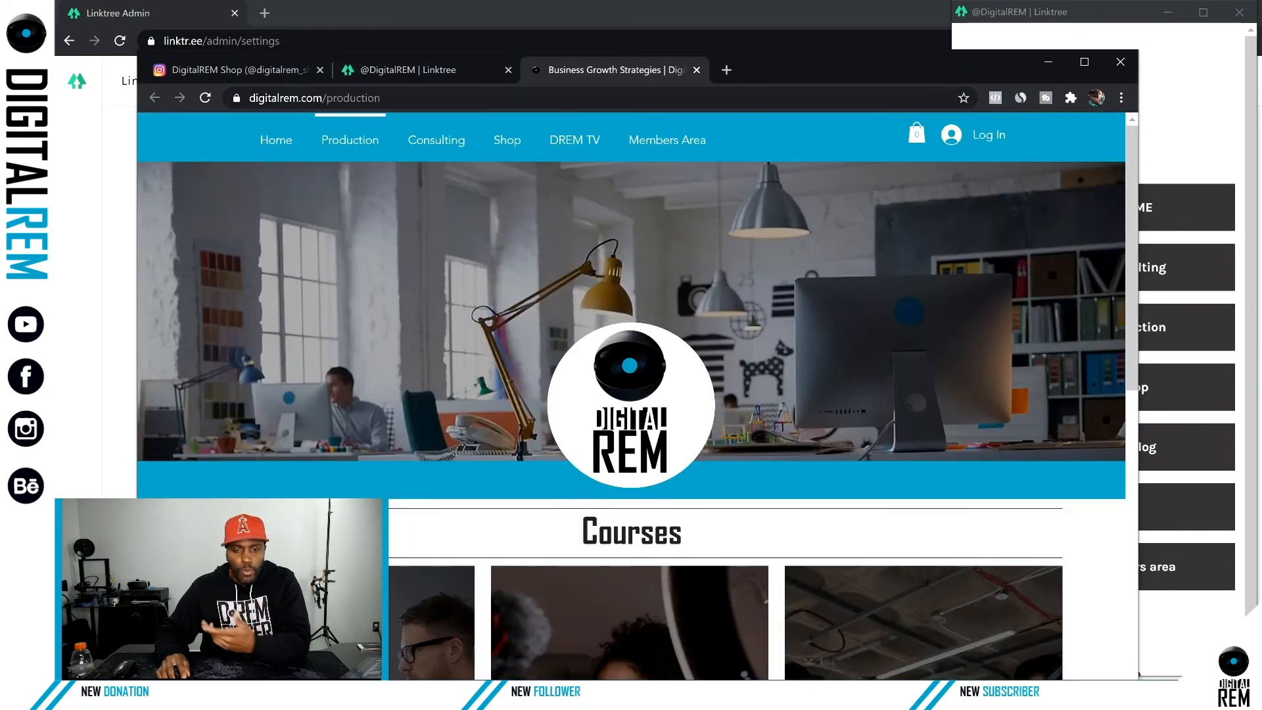
{"action": "scroll", "coordinate": [677, 259], "scroll_direction": "down", "scroll_amount": 7}
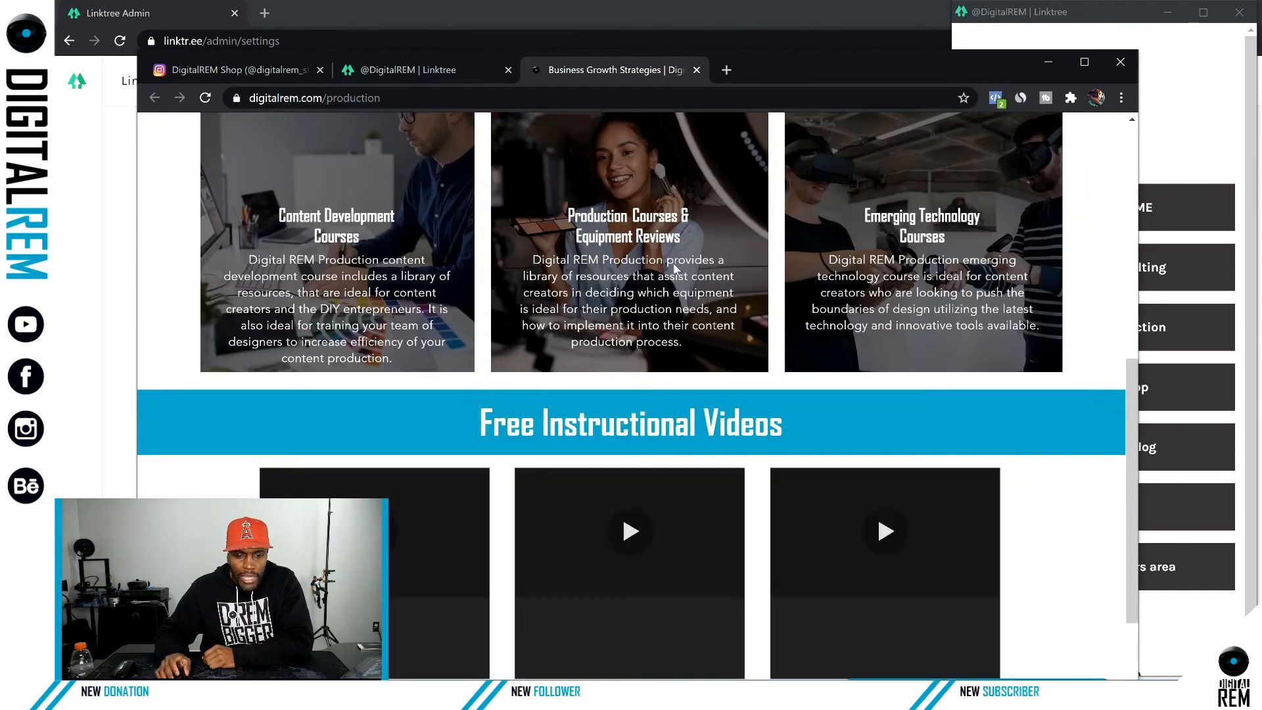
{"action": "scroll", "coordinate": [673, 263], "scroll_direction": "down", "scroll_amount": 3}
{"action": "scroll", "coordinate": [673, 263], "scroll_direction": "up", "scroll_amount": 8}
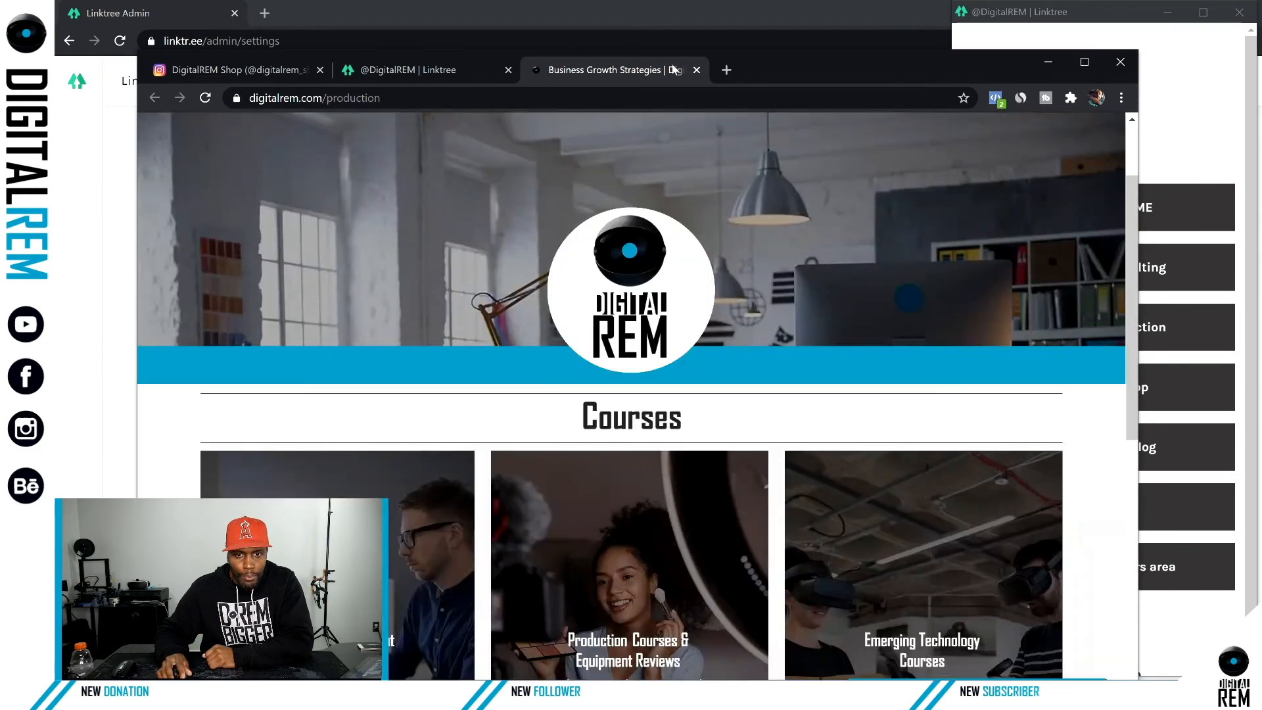
{"action": "left_click", "coordinate": [697, 69]}
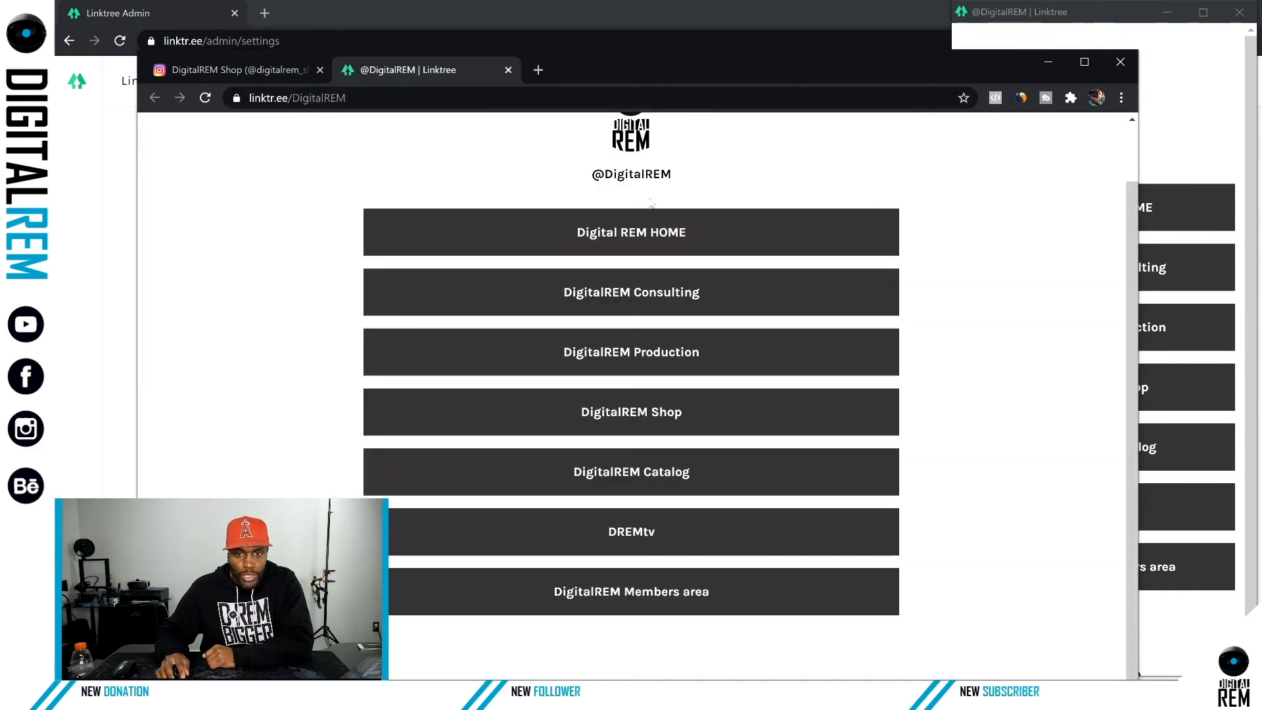
Test the DigitalREM Shop link, look through the shop page down to the merchandise section, and close it.
{"action": "left_click", "coordinate": [631, 412]}
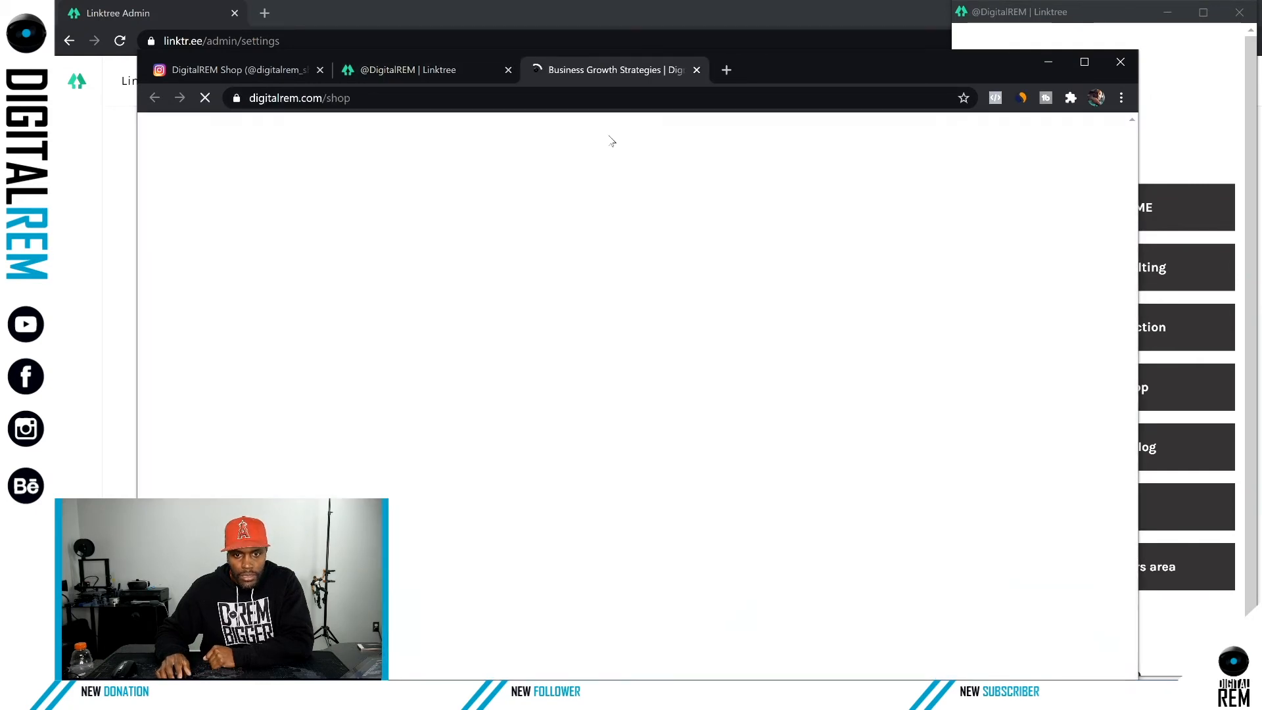
{"action": "scroll", "coordinate": [613, 188], "scroll_direction": "down", "scroll_amount": 5}
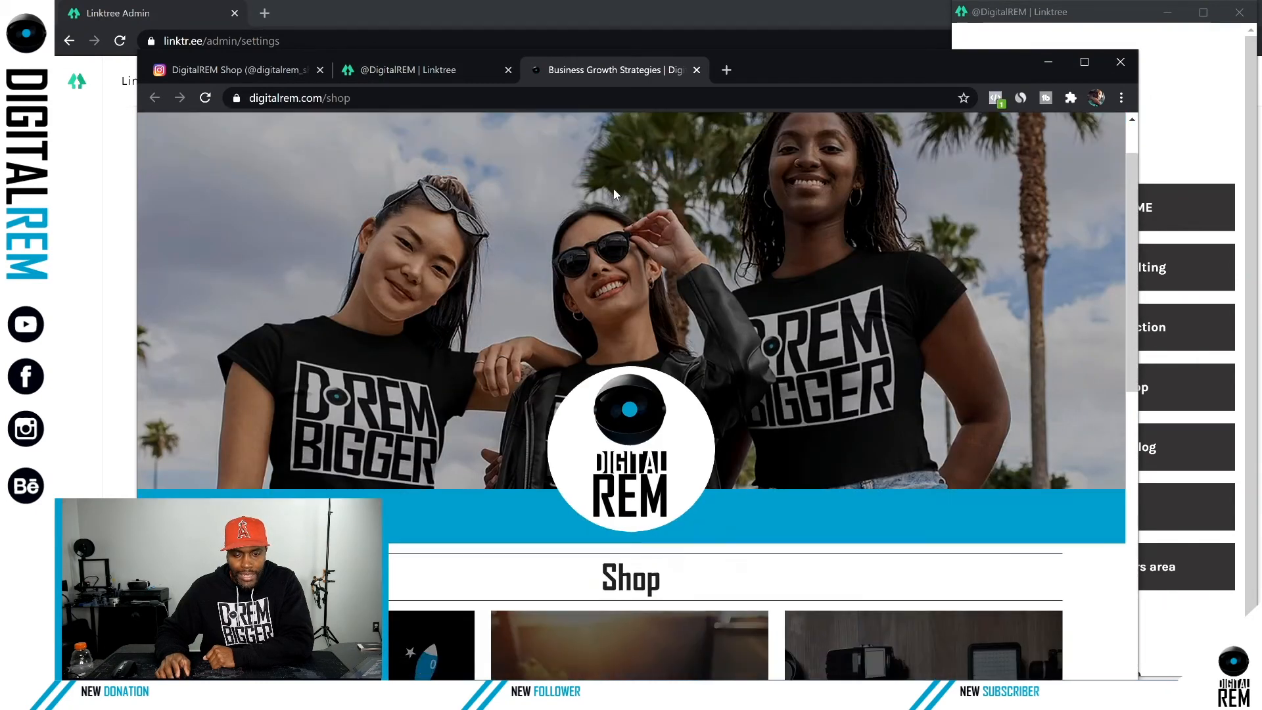
{"action": "scroll", "coordinate": [616, 195], "scroll_direction": "down", "scroll_amount": 10}
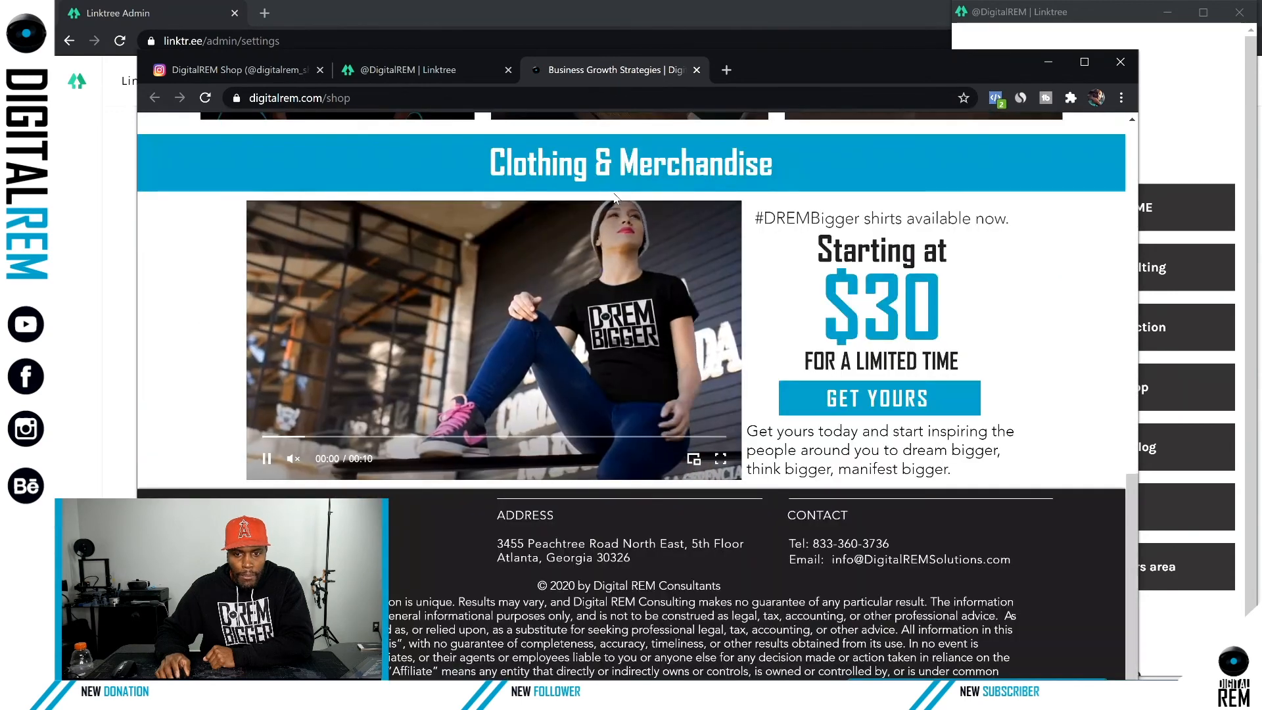
{"action": "scroll", "coordinate": [616, 195], "scroll_direction": "up", "scroll_amount": 10}
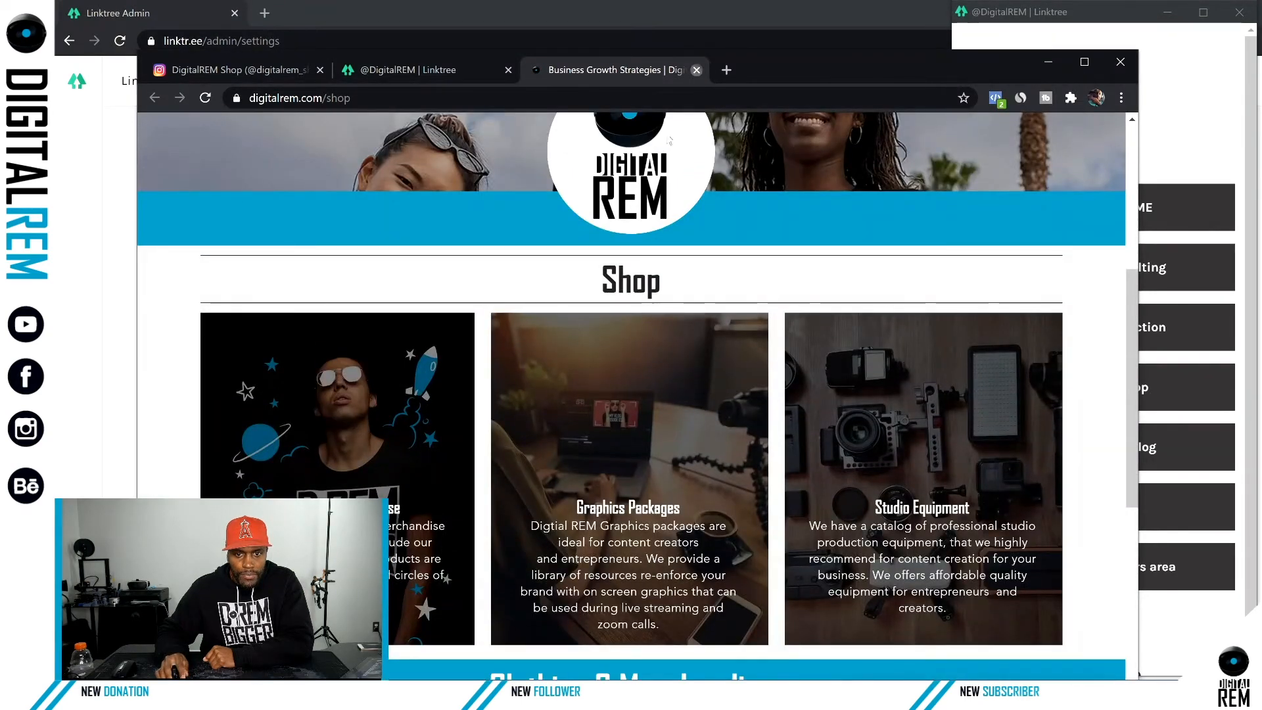
{"action": "left_click", "coordinate": [696, 70]}
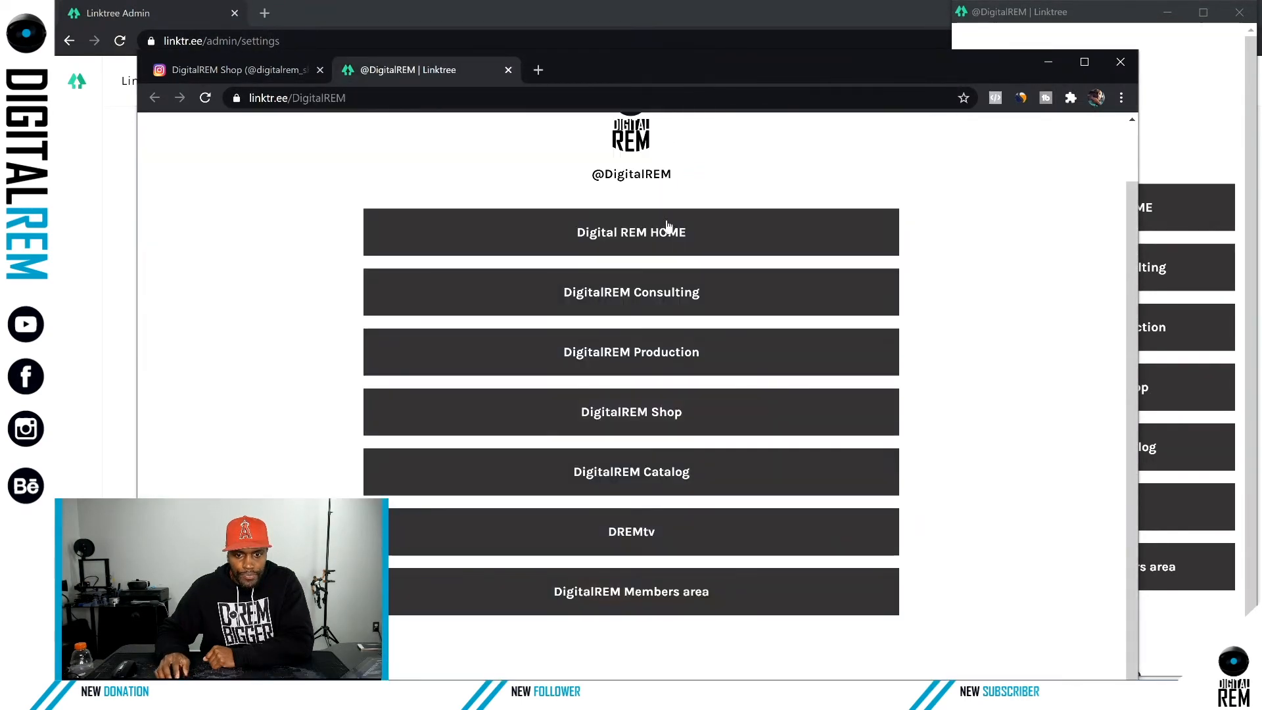
Test the DigitalREM Catalog link twice to check which page it opens, closing the page each time.
{"action": "left_click", "coordinate": [660, 464]}
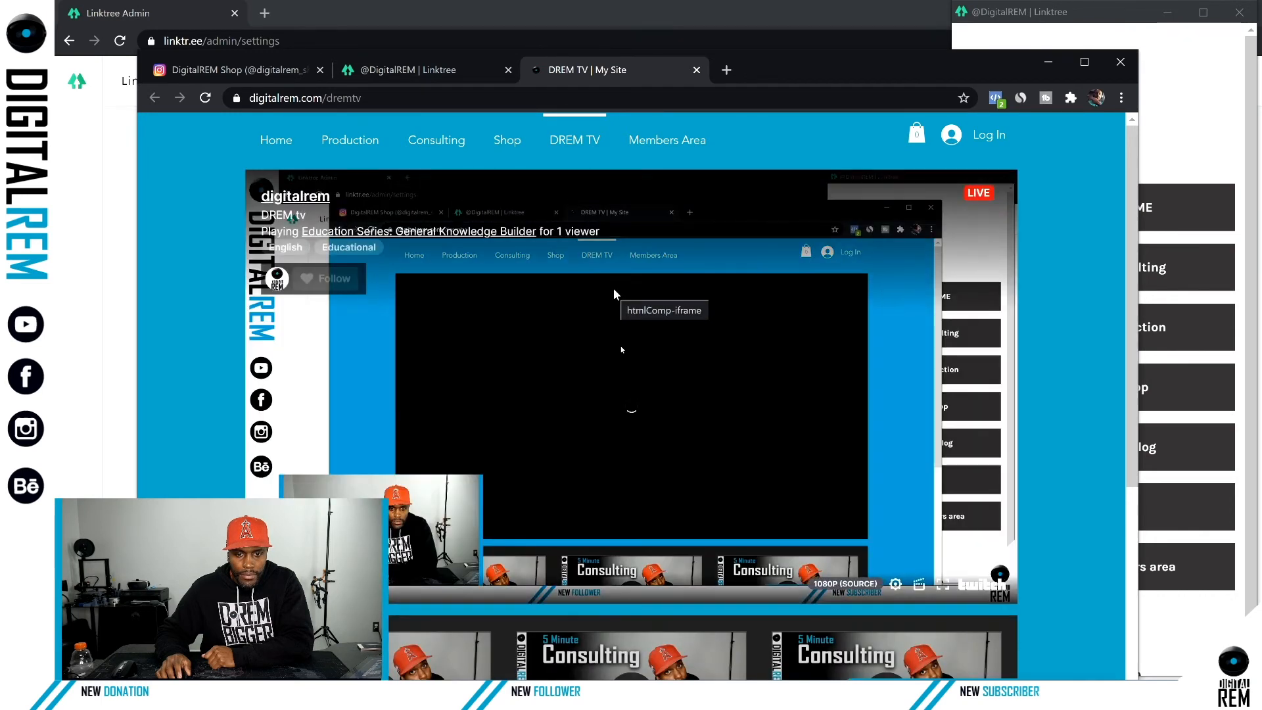
{"action": "scroll", "coordinate": [614, 292], "scroll_direction": "down", "scroll_amount": 4}
{"action": "scroll", "coordinate": [614, 293], "scroll_direction": "up", "scroll_amount": 4}
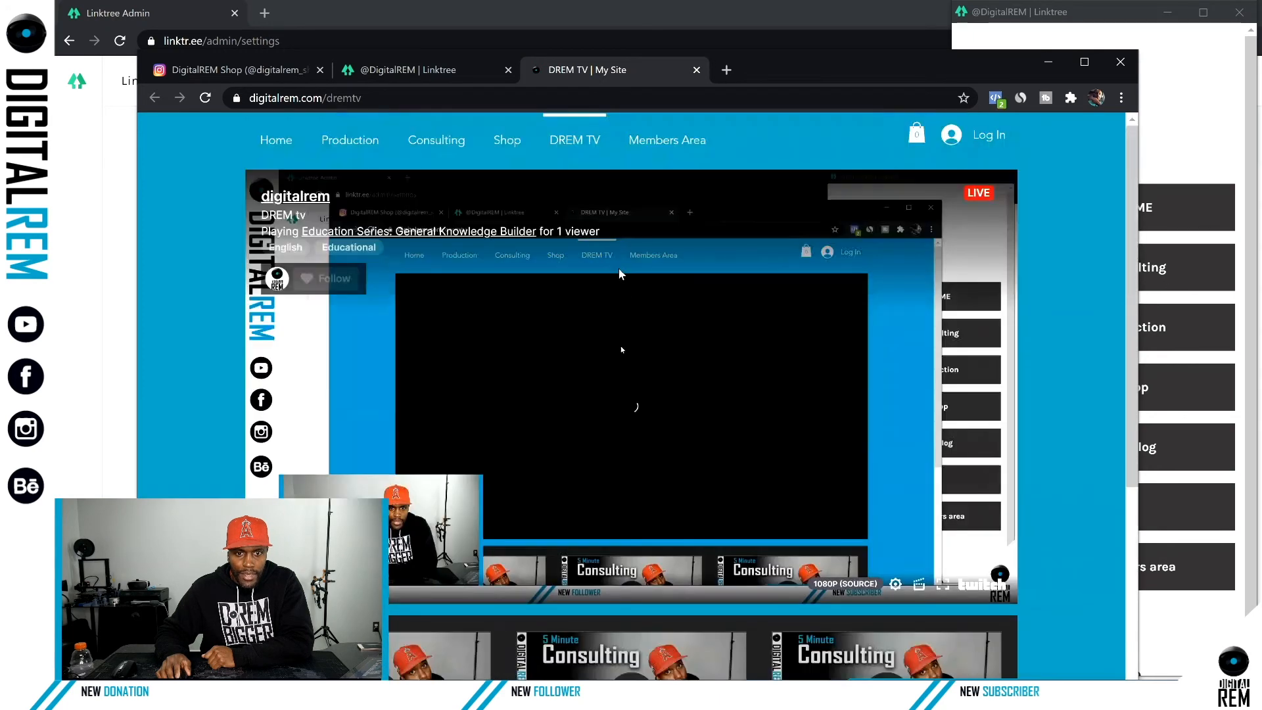
{"action": "left_click", "coordinate": [697, 69]}
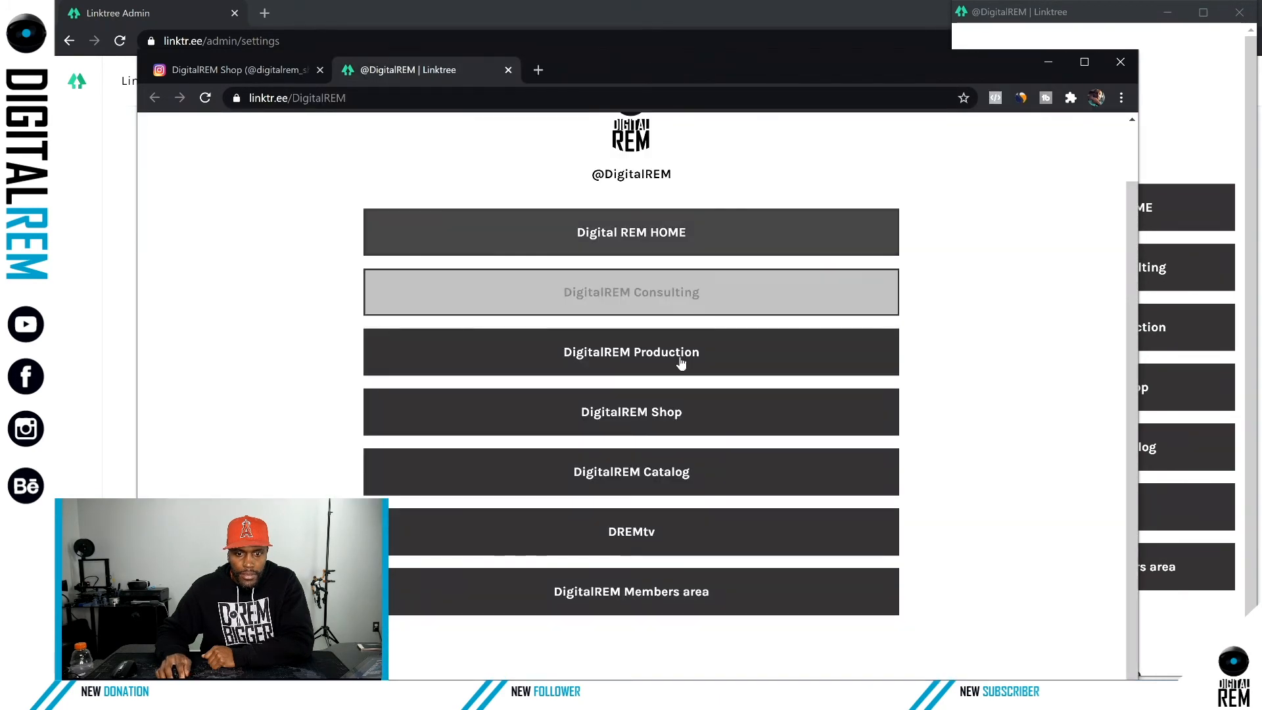
{"action": "left_click", "coordinate": [660, 473]}
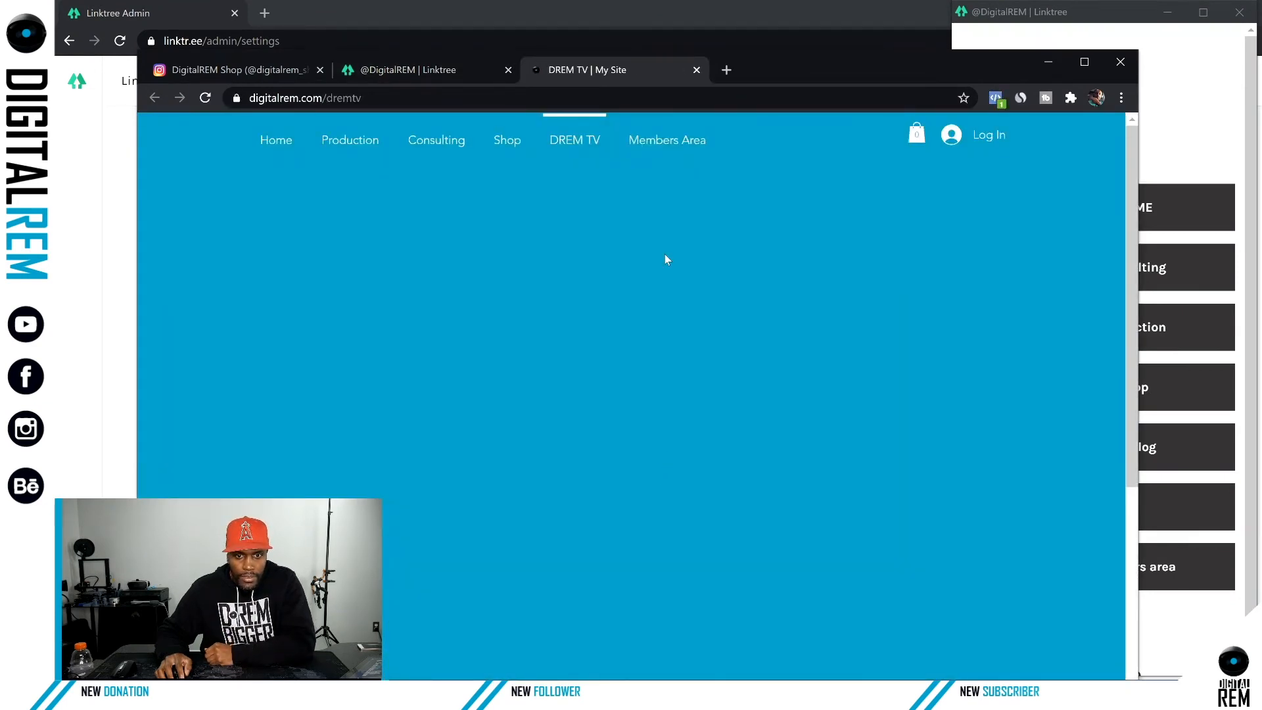
{"action": "left_click", "coordinate": [697, 70]}
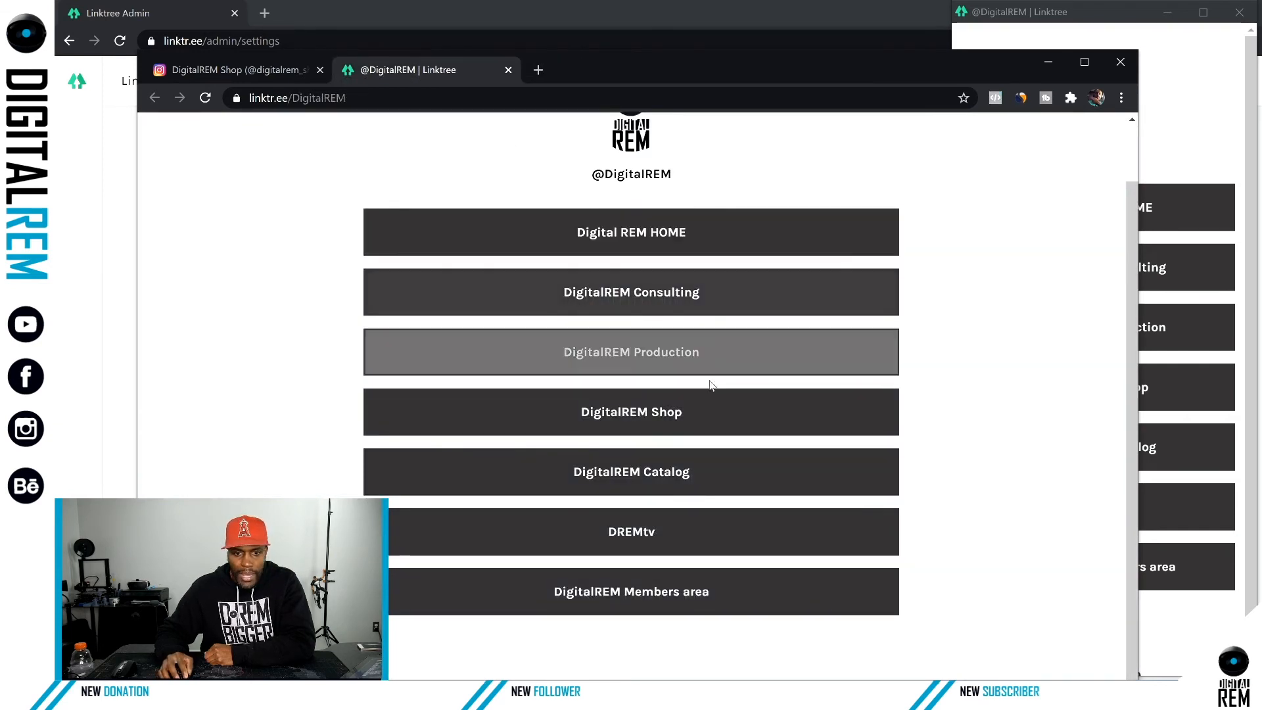
Test the DREMtv and DigitalREM Members area links, closing each opened page.
{"action": "left_click", "coordinate": [658, 531]}
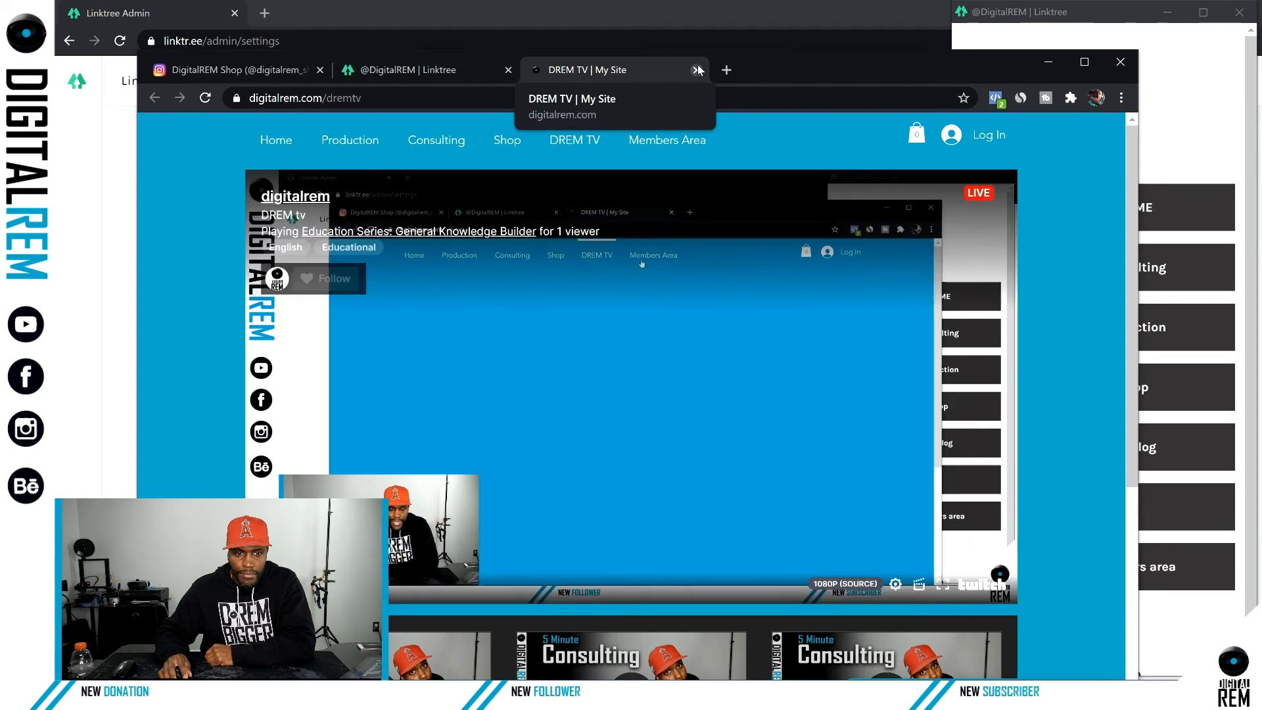
{"action": "left_click", "coordinate": [698, 70]}
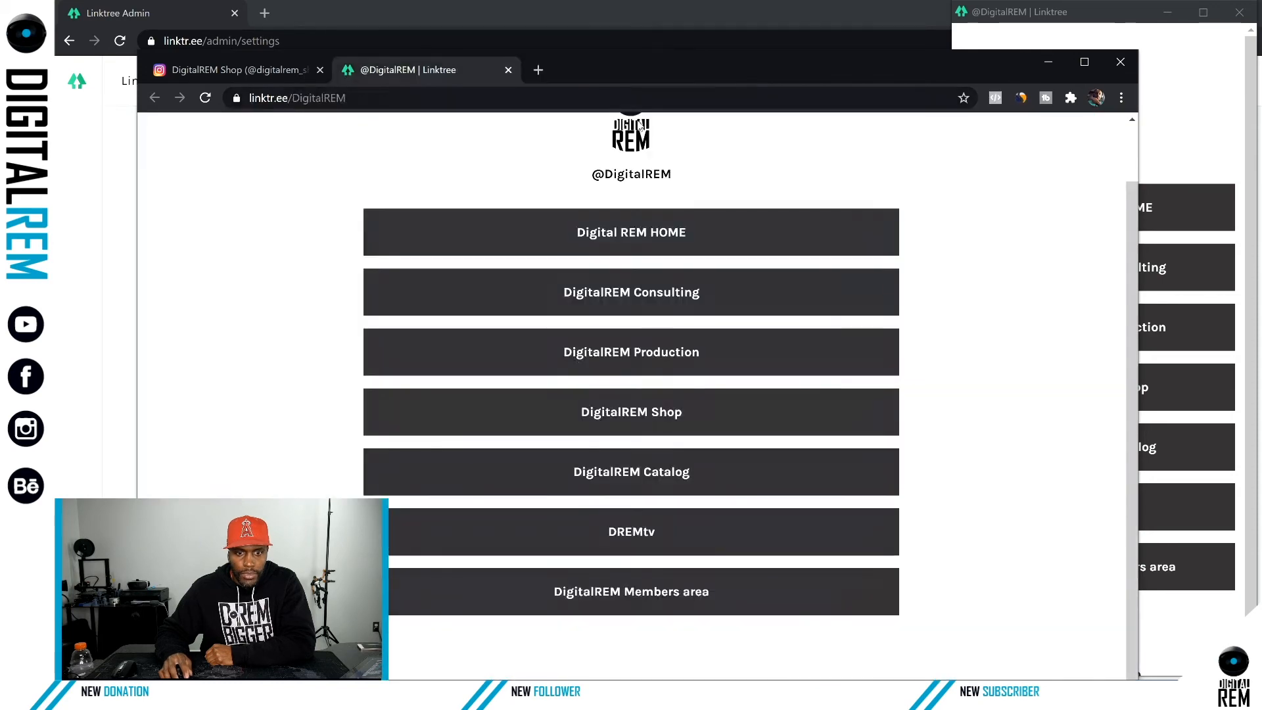
{"action": "left_click", "coordinate": [694, 596]}
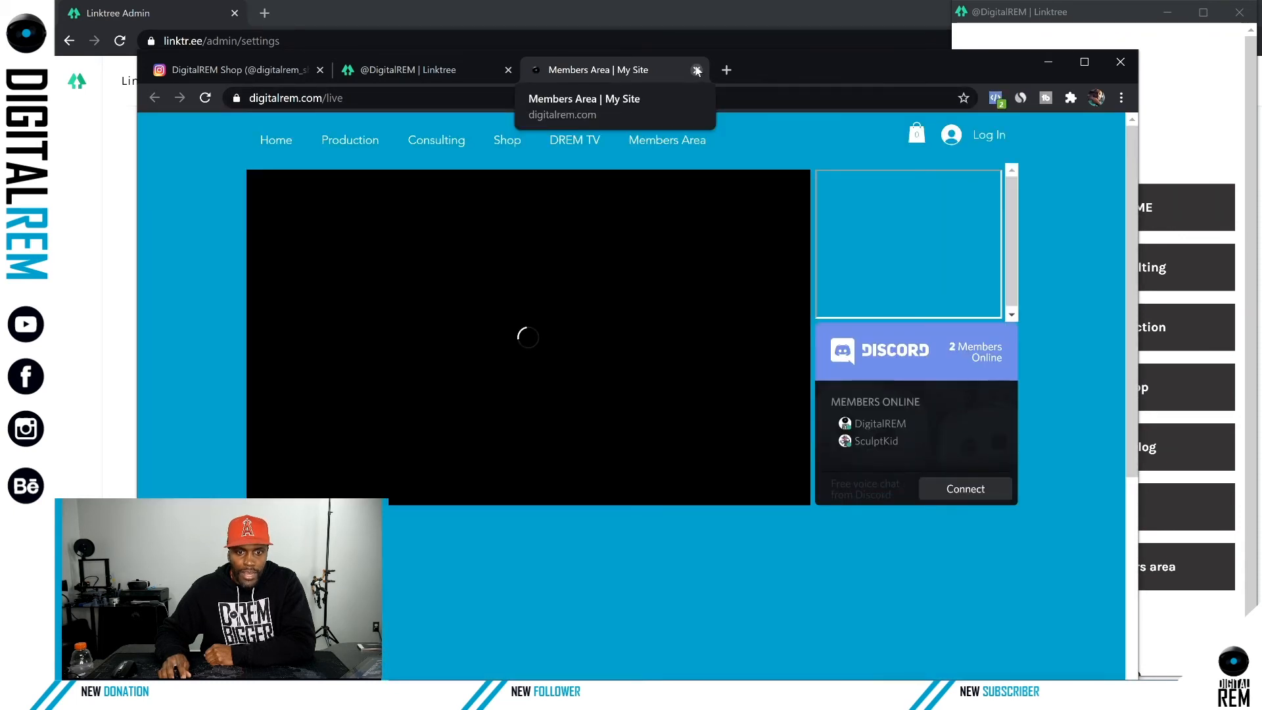
{"action": "left_click", "coordinate": [697, 70]}
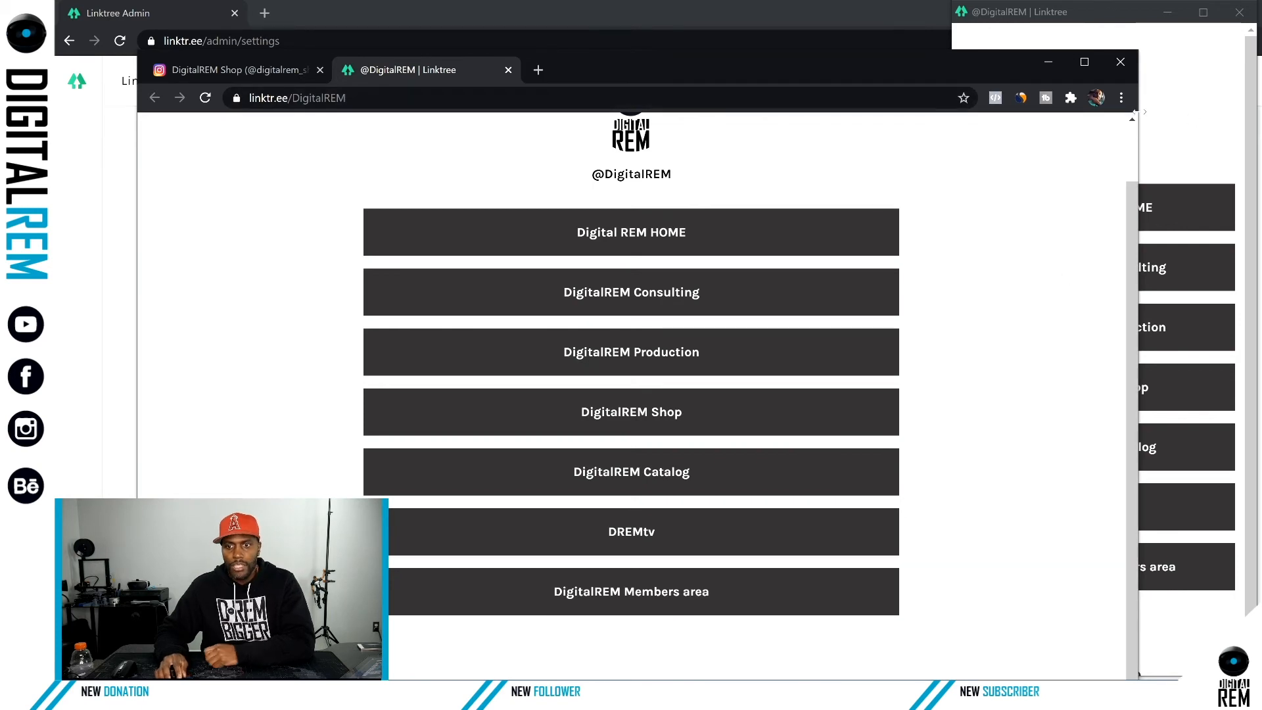
Move the test browser window out of the way and return to the links list in the Linktree admin.
{"action": "left_click_drag", "start_coordinate": [853, 71], "coordinate": [55, 138]}
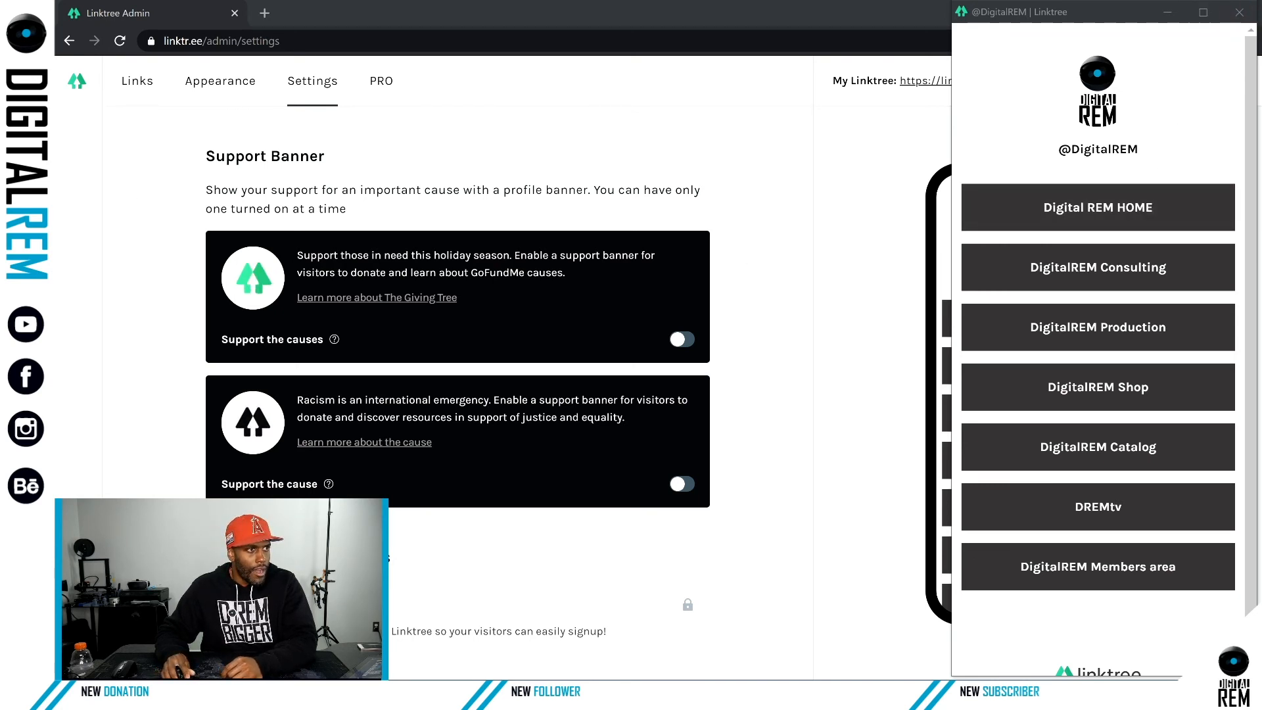
{"action": "left_click", "coordinate": [728, 172]}
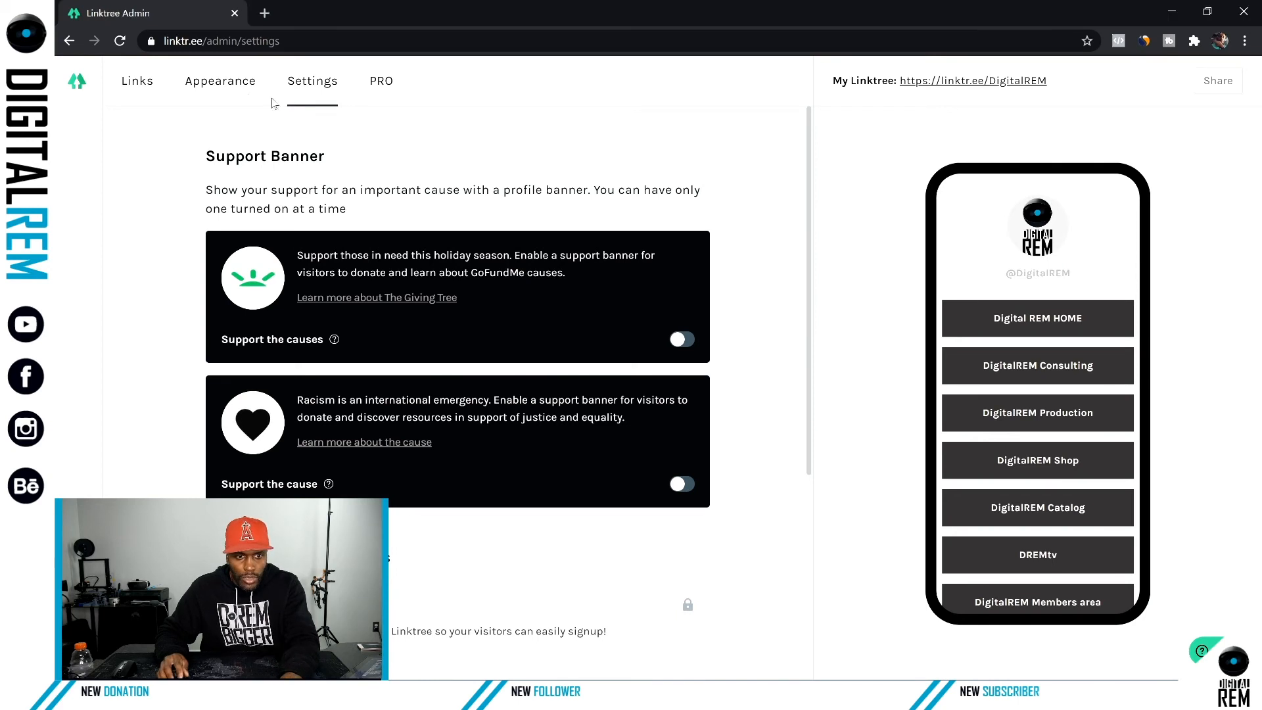
{"action": "left_click", "coordinate": [145, 89]}
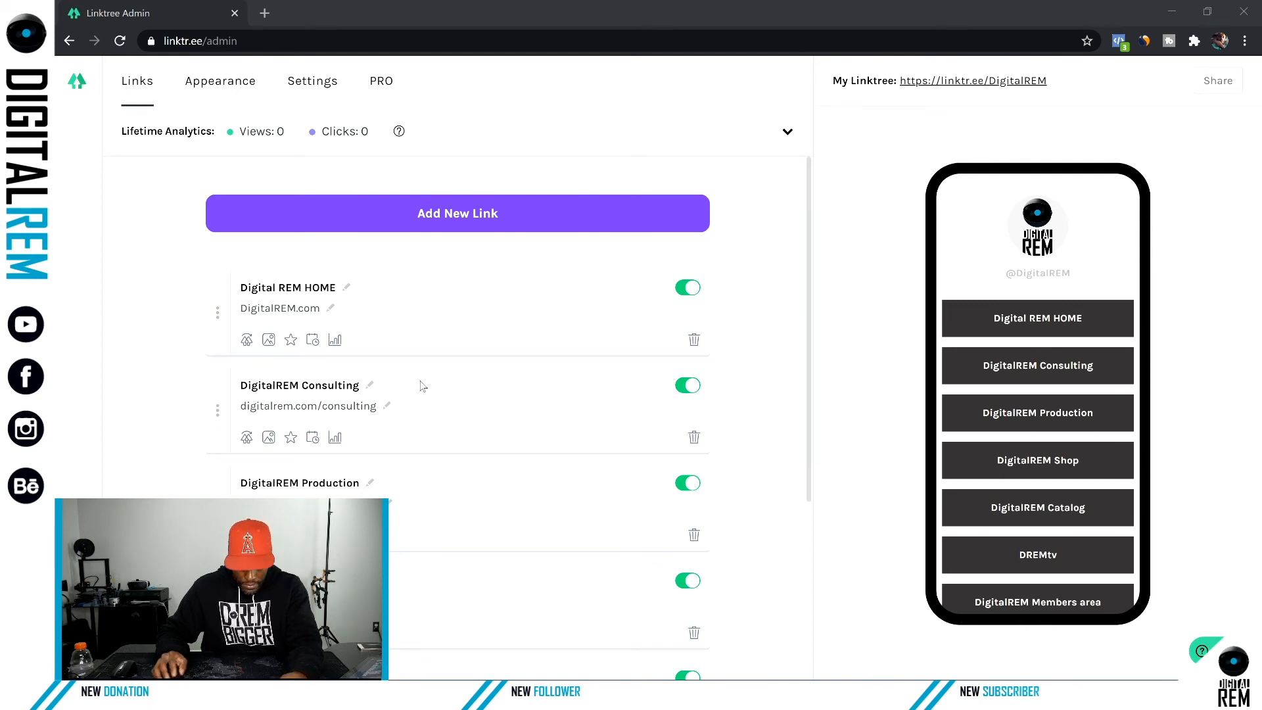
Set the DigitalREM Catalog link's URL to digitalrem.com/catalog.
{"action": "scroll", "coordinate": [407, 432], "scroll_direction": "down", "scroll_amount": 5}
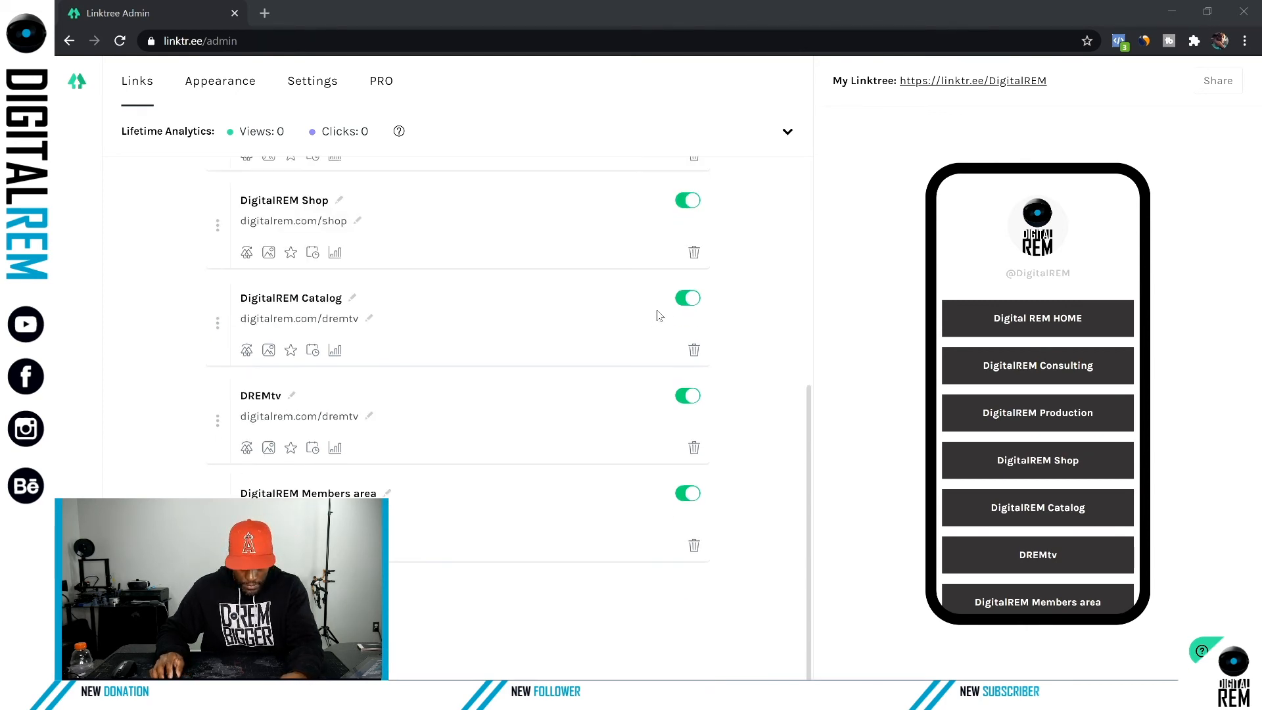
{"action": "left_click", "coordinate": [369, 320]}
{"action": "left_click_drag", "start_coordinate": [365, 319], "coordinate": [246, 319]}
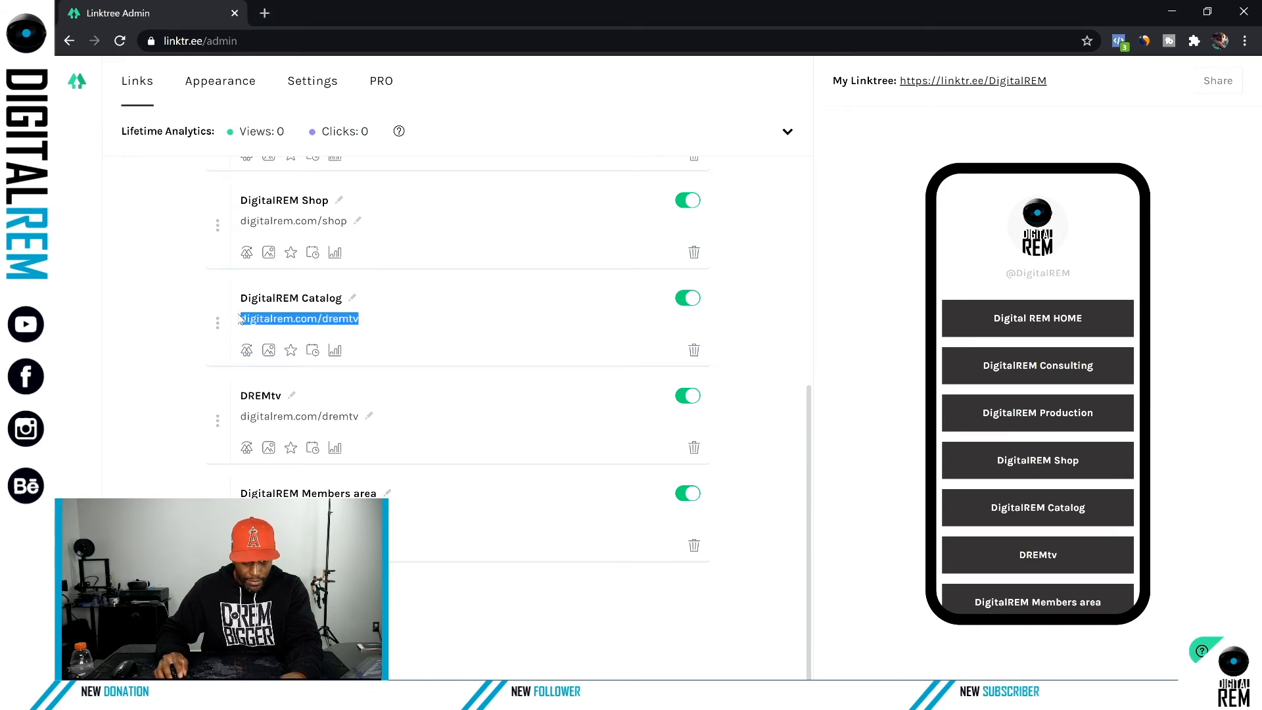
{"action": "type", "text": "https://www.digitalrem.com/catalog"}
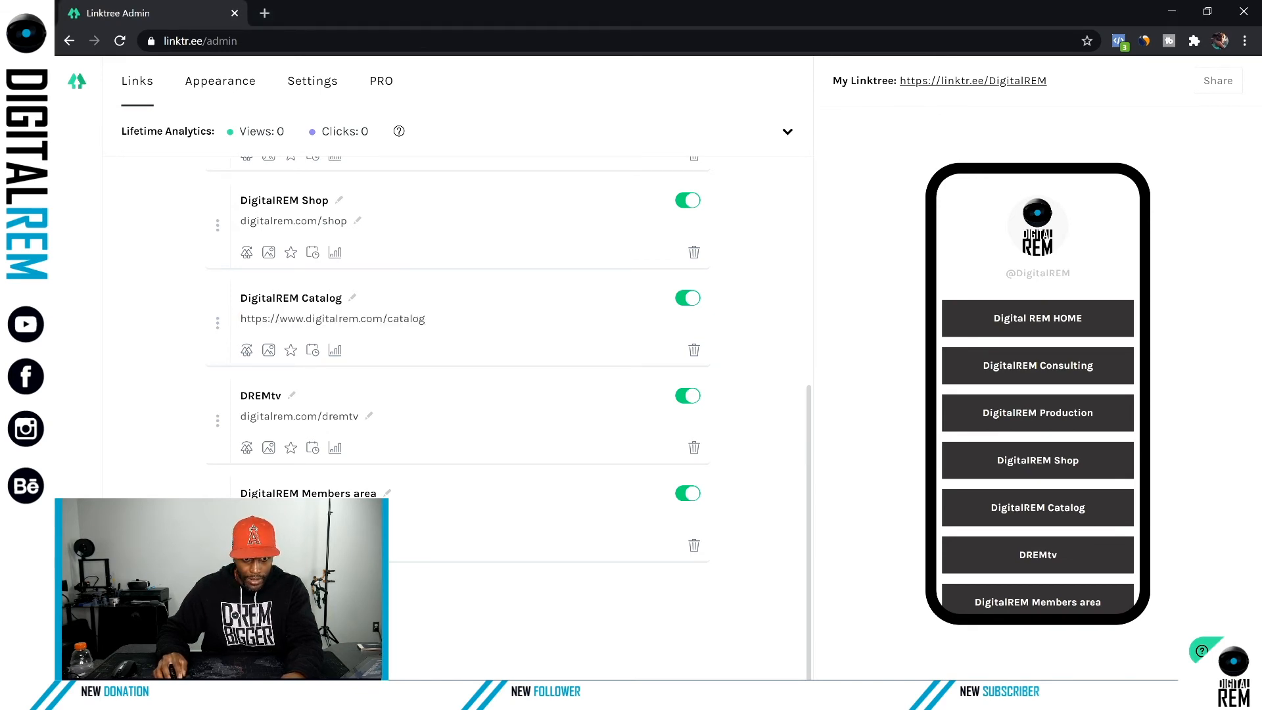
{"action": "left_click_drag", "start_coordinate": [308, 320], "coordinate": [205, 320]}
{"action": "key", "text": "BackSpace"}
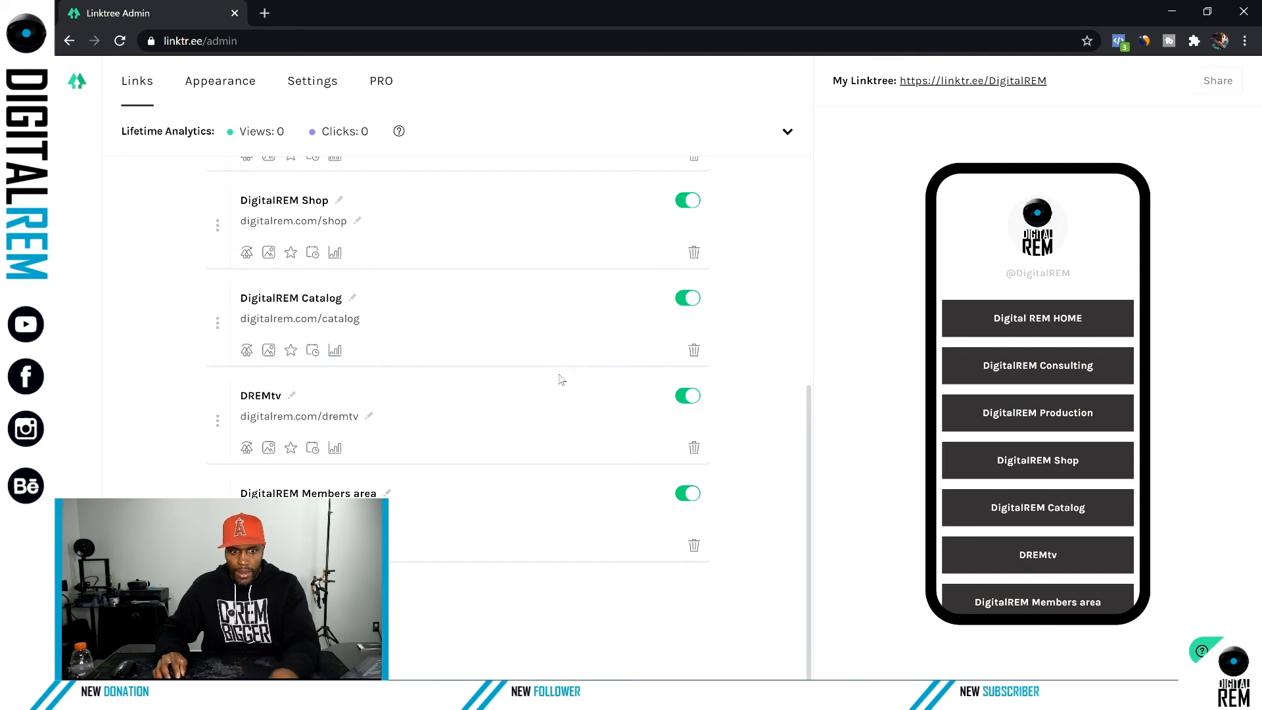
{"action": "left_click", "coordinate": [766, 439]}
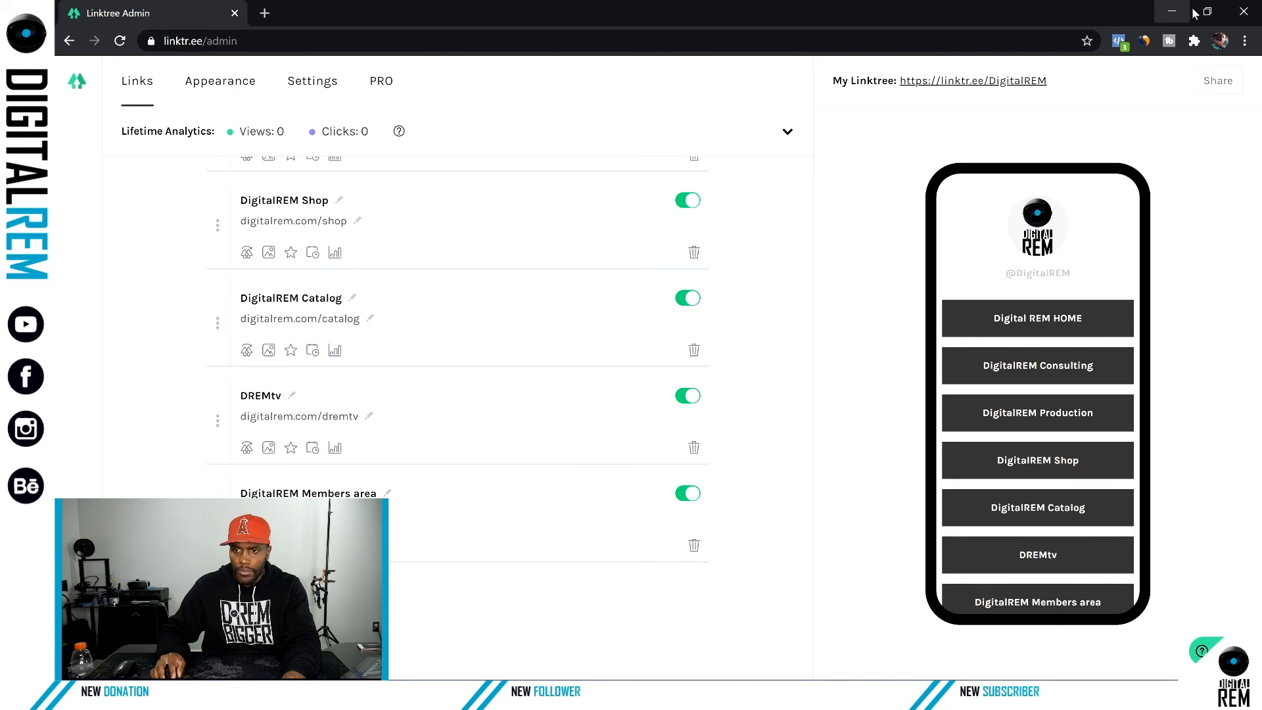
Shrink the admin window, test the DigitalREM Catalog link in the small profile window, and close the opened page.
{"action": "left_click", "coordinate": [1206, 11]}
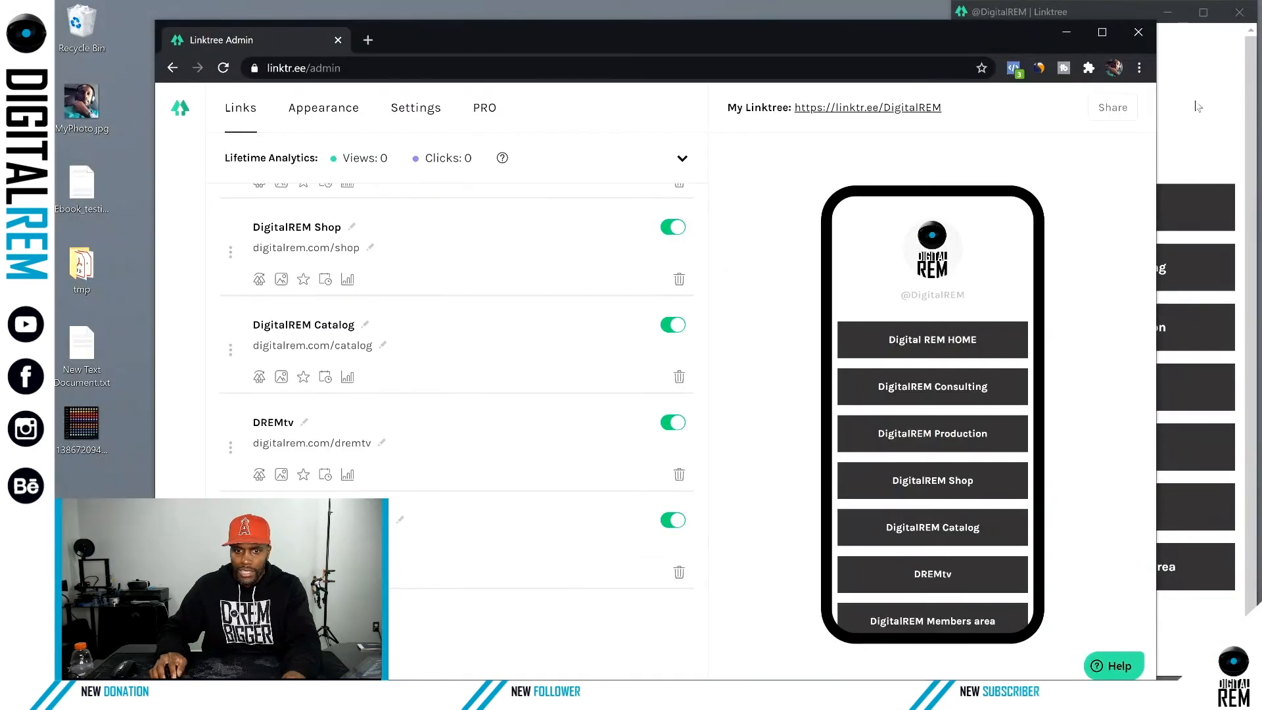
{"action": "left_click", "coordinate": [1187, 127]}
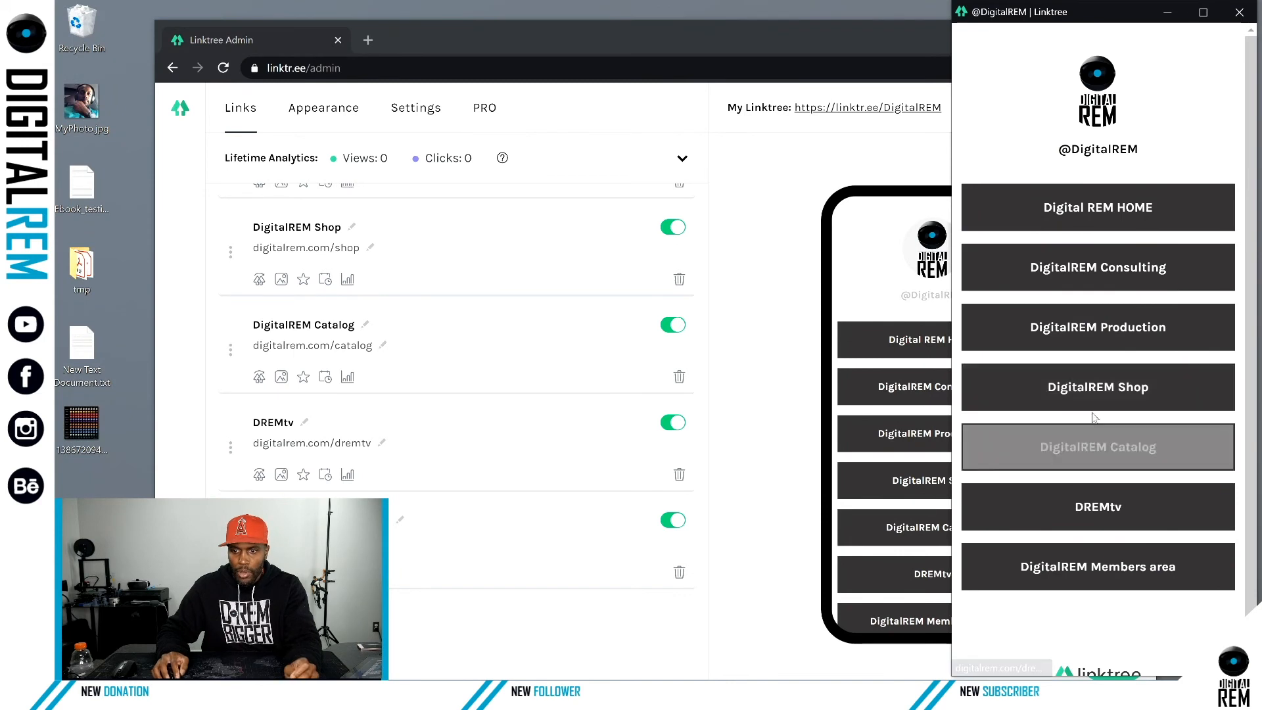
{"action": "left_click", "coordinate": [1105, 448]}
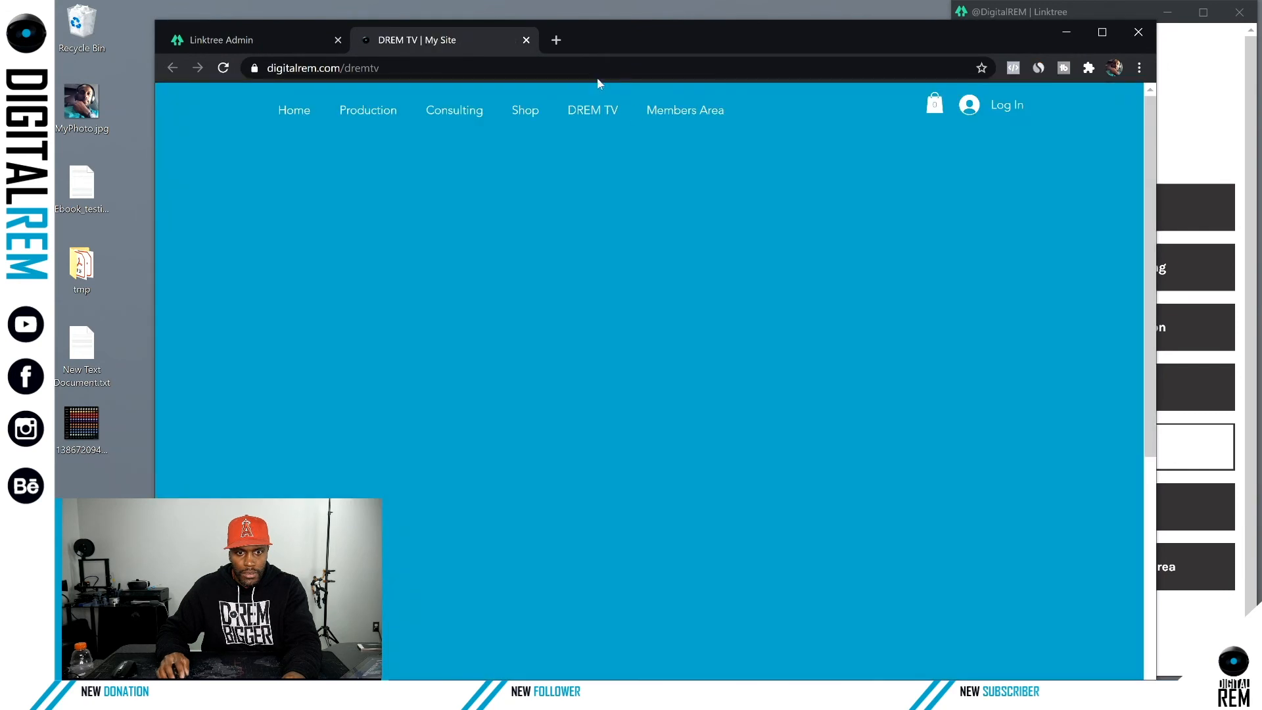
{"action": "left_click", "coordinate": [525, 40]}
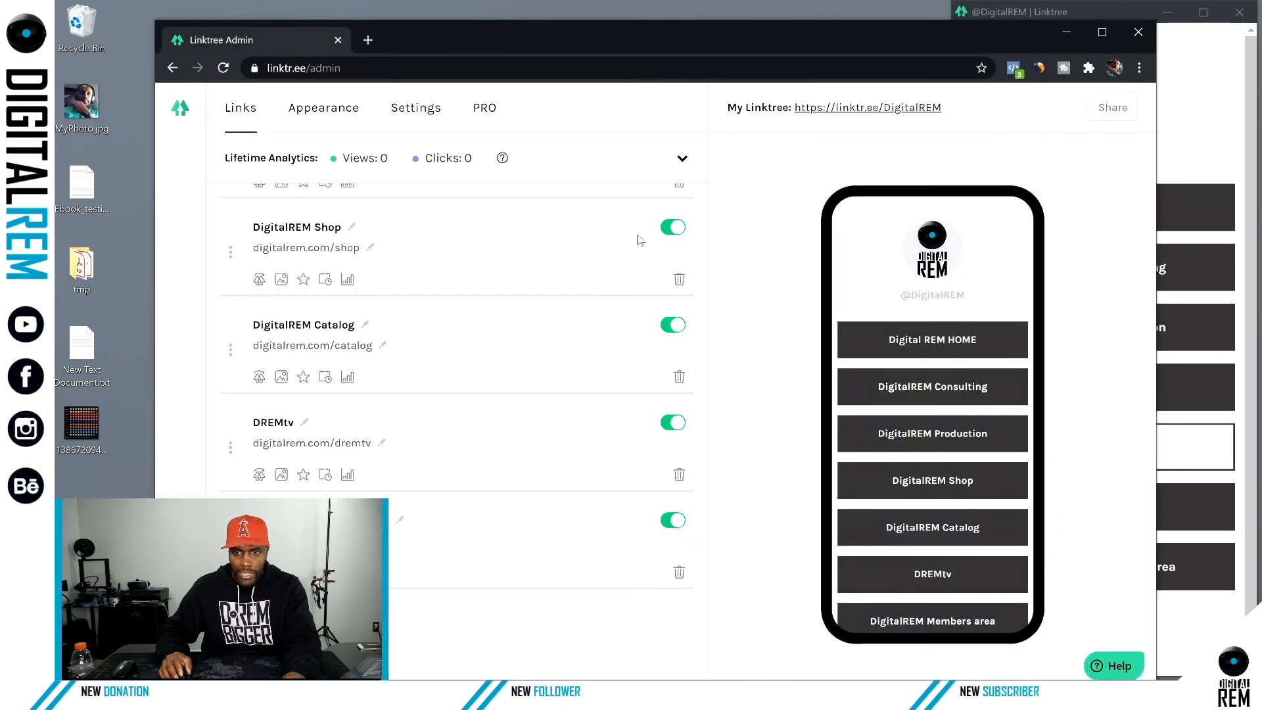
{"action": "scroll", "coordinate": [639, 241], "scroll_direction": "up", "scroll_amount": 5}
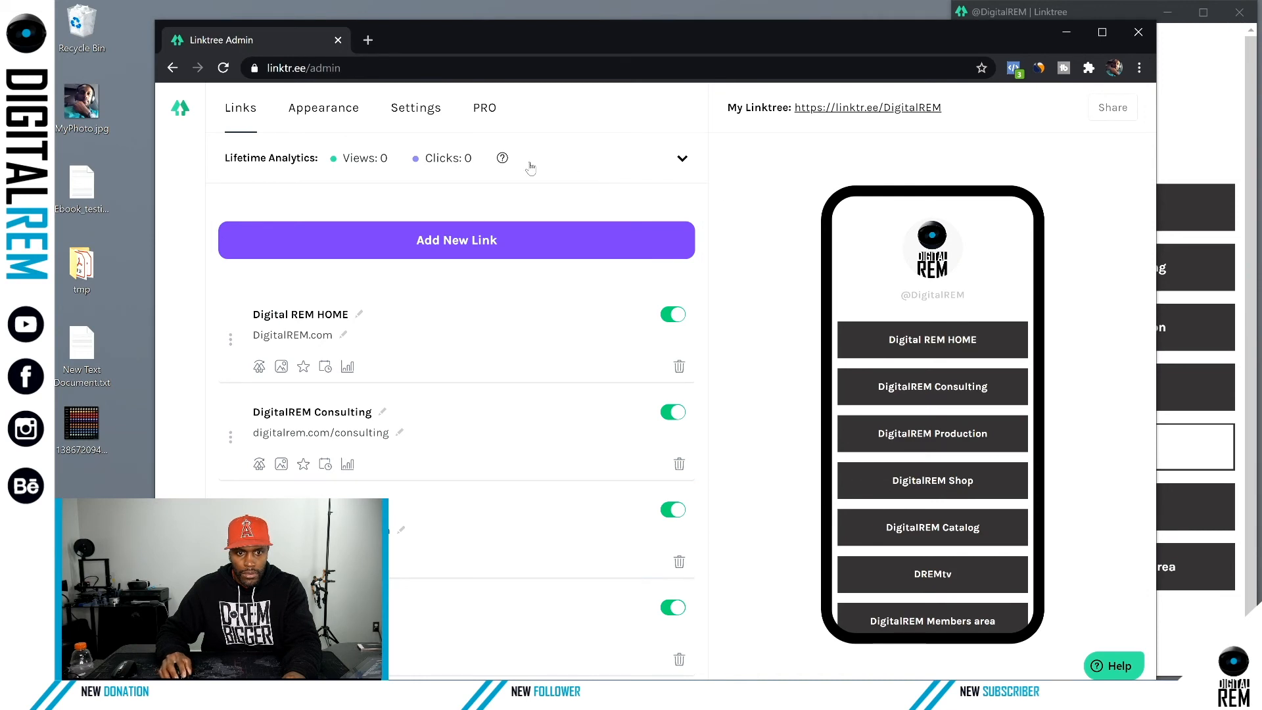
Open the DigitalREM Catalog link again from the public profile window, look over the catalog page, and close it.
{"action": "scroll", "coordinate": [684, 194], "scroll_direction": "down", "scroll_amount": 6}
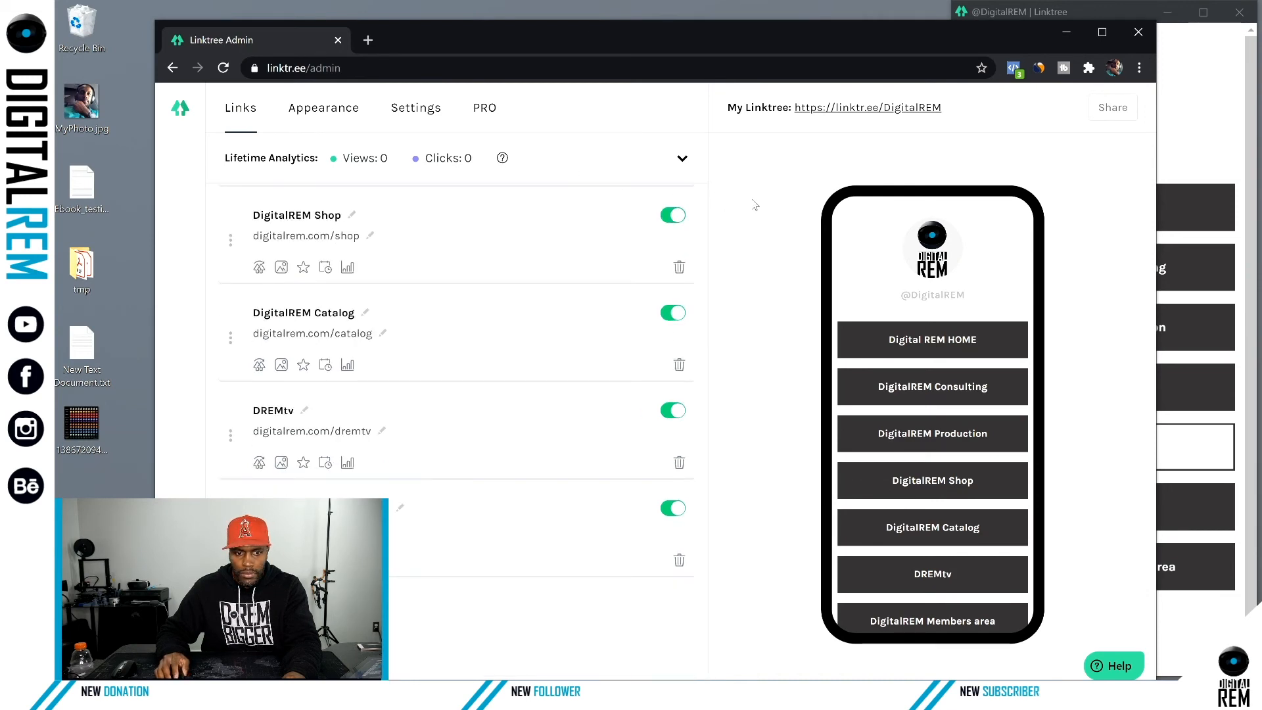
{"action": "left_click", "coordinate": [1177, 106]}
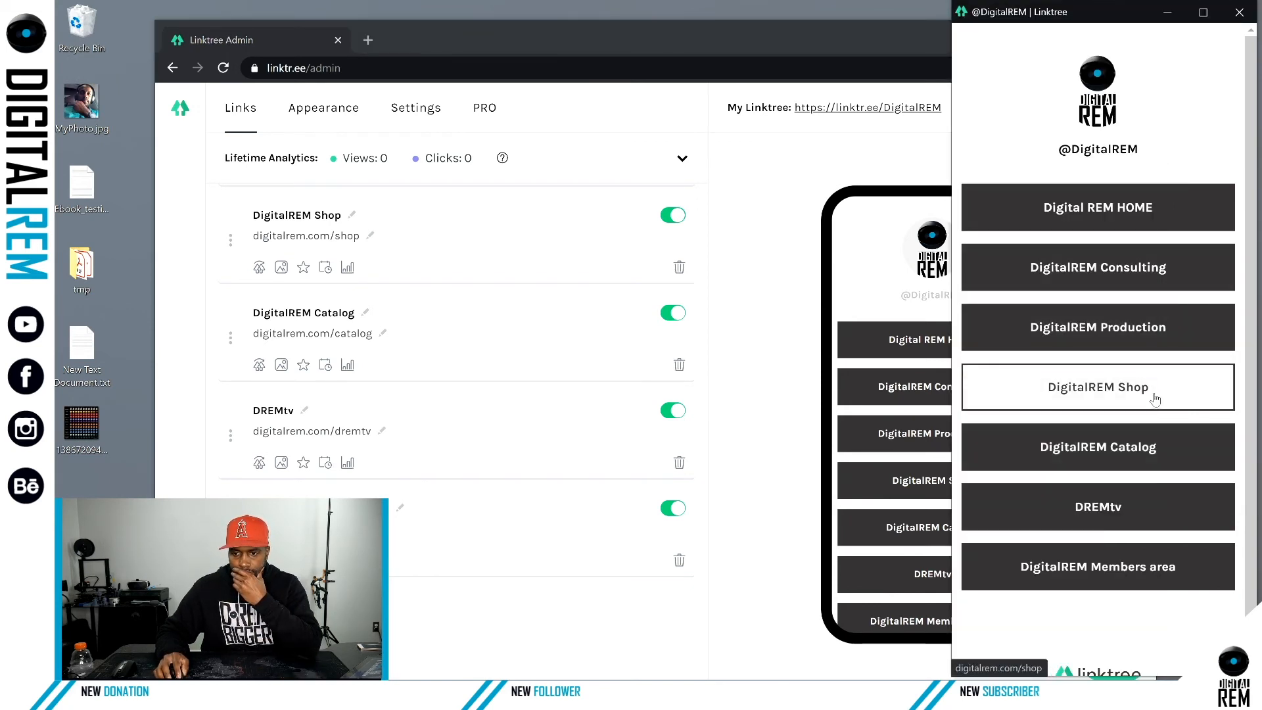
{"action": "left_click", "coordinate": [1147, 457]}
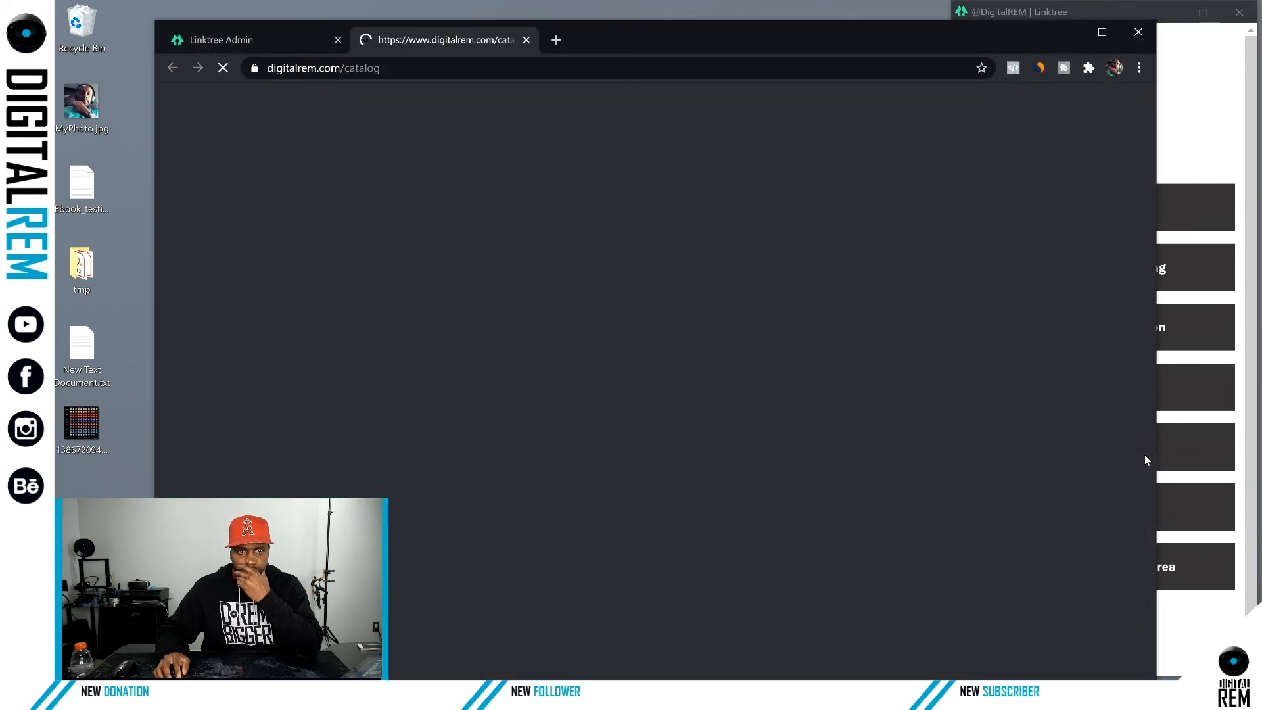
{"action": "scroll", "coordinate": [921, 361], "scroll_direction": "down", "scroll_amount": 5}
{"action": "scroll", "coordinate": [921, 361], "scroll_direction": "up", "scroll_amount": 5}
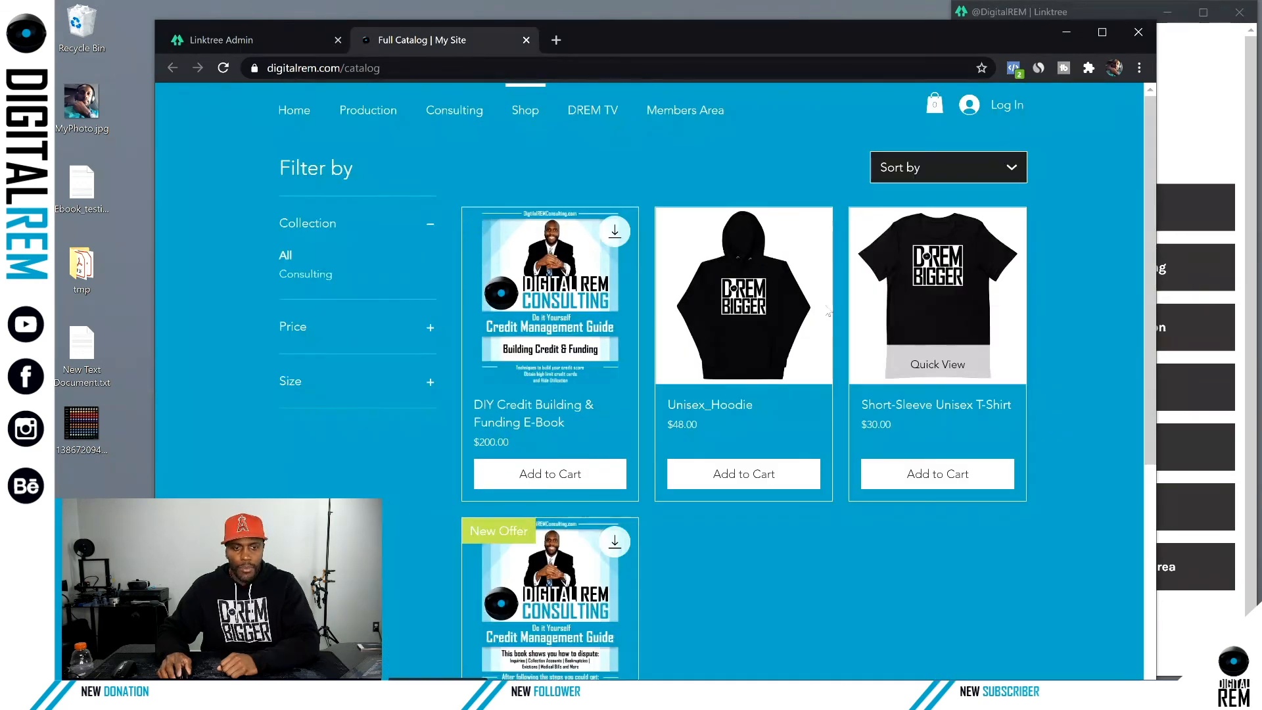
{"action": "left_click", "coordinate": [526, 41]}
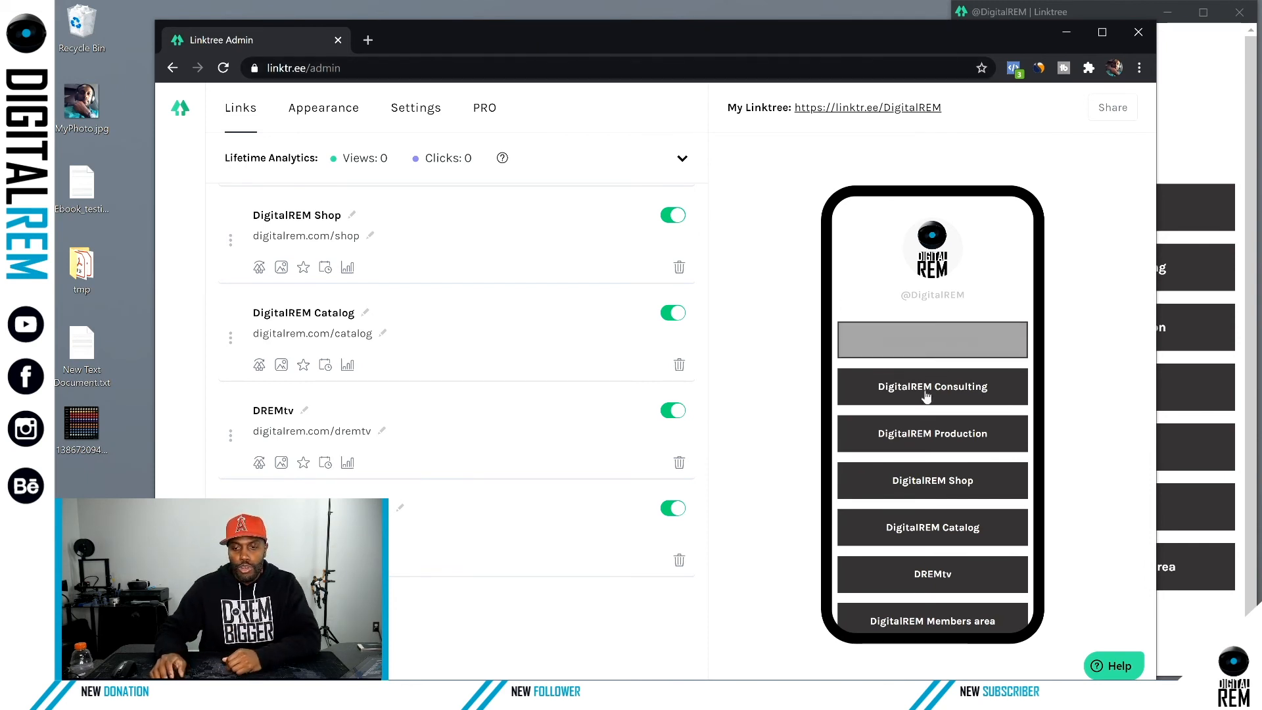
Review the full list of links in the admin's phone preview and in the public profile window.
{"action": "scroll", "coordinate": [949, 441], "scroll_direction": "down", "scroll_amount": 2}
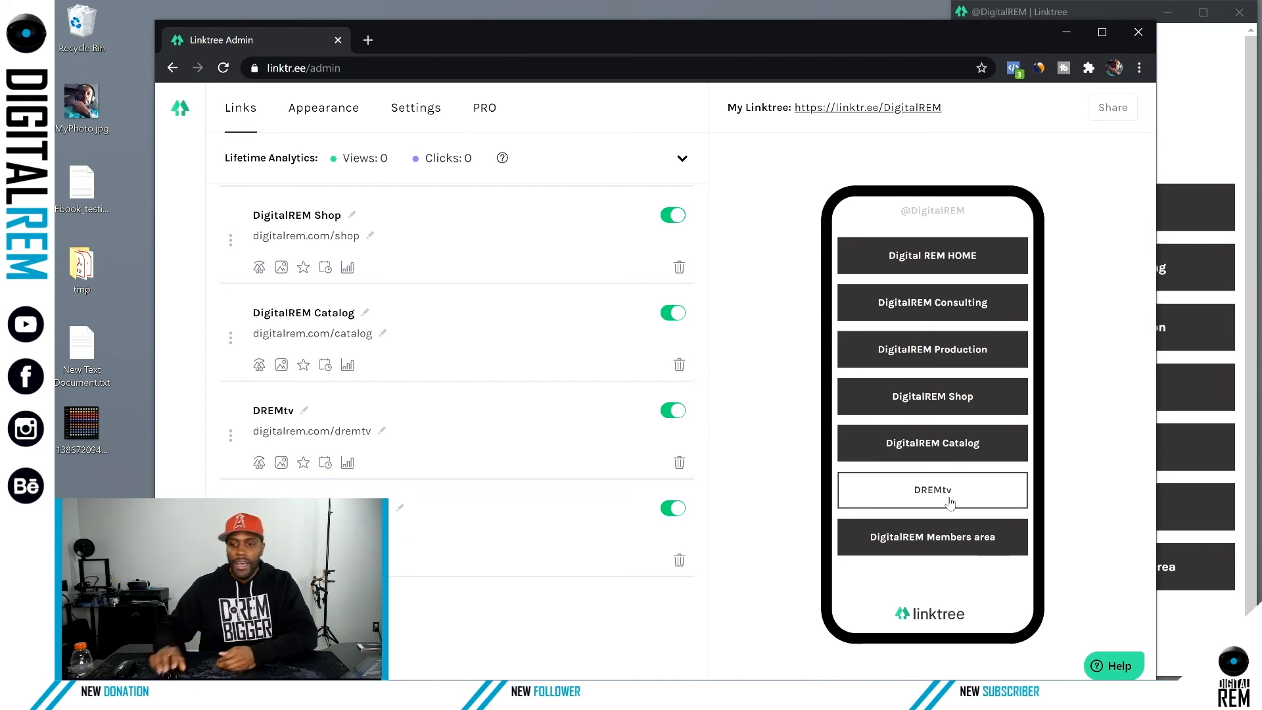
{"action": "left_click", "coordinate": [1185, 148]}
{"action": "scroll", "coordinate": [1167, 224], "scroll_direction": "down", "scroll_amount": 1}
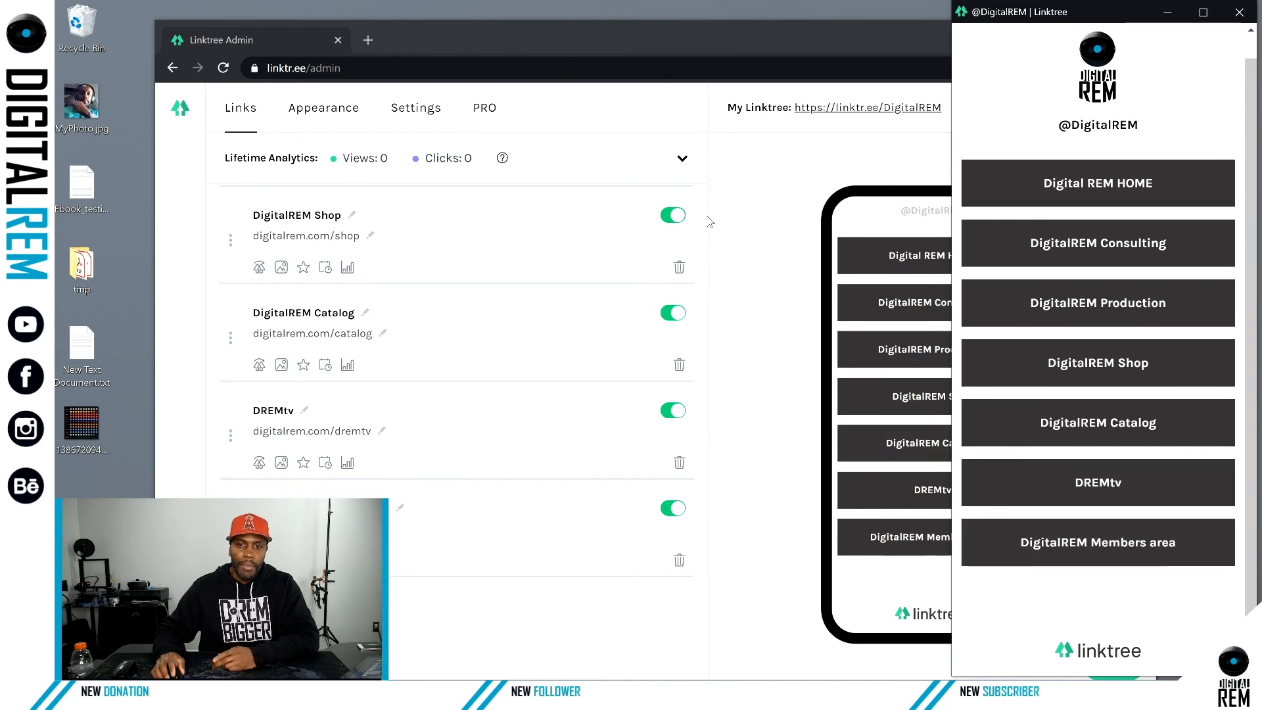
Open Linktree's PRO plan page and compare the prices and included features of the Free and PRO plans.
{"action": "left_click", "coordinate": [485, 115]}
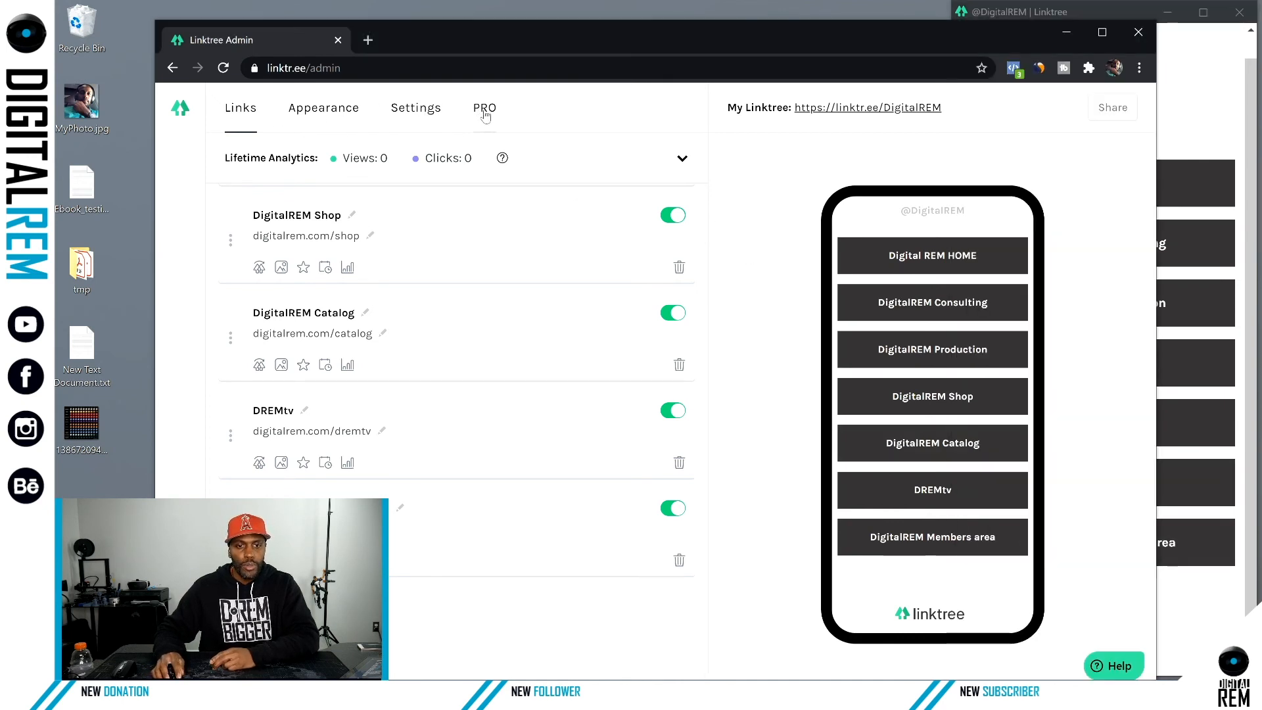
{"action": "left_click", "coordinate": [485, 115]}
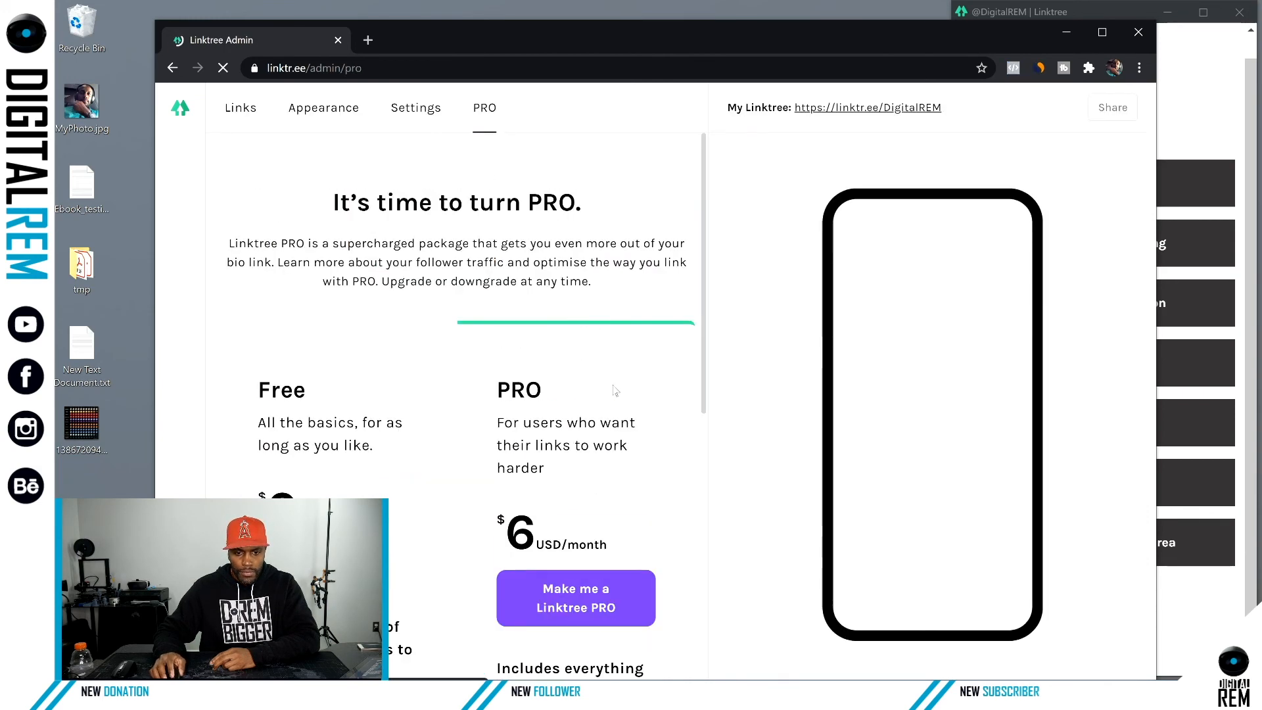
{"action": "scroll", "coordinate": [577, 414], "scroll_direction": "down", "scroll_amount": 4}
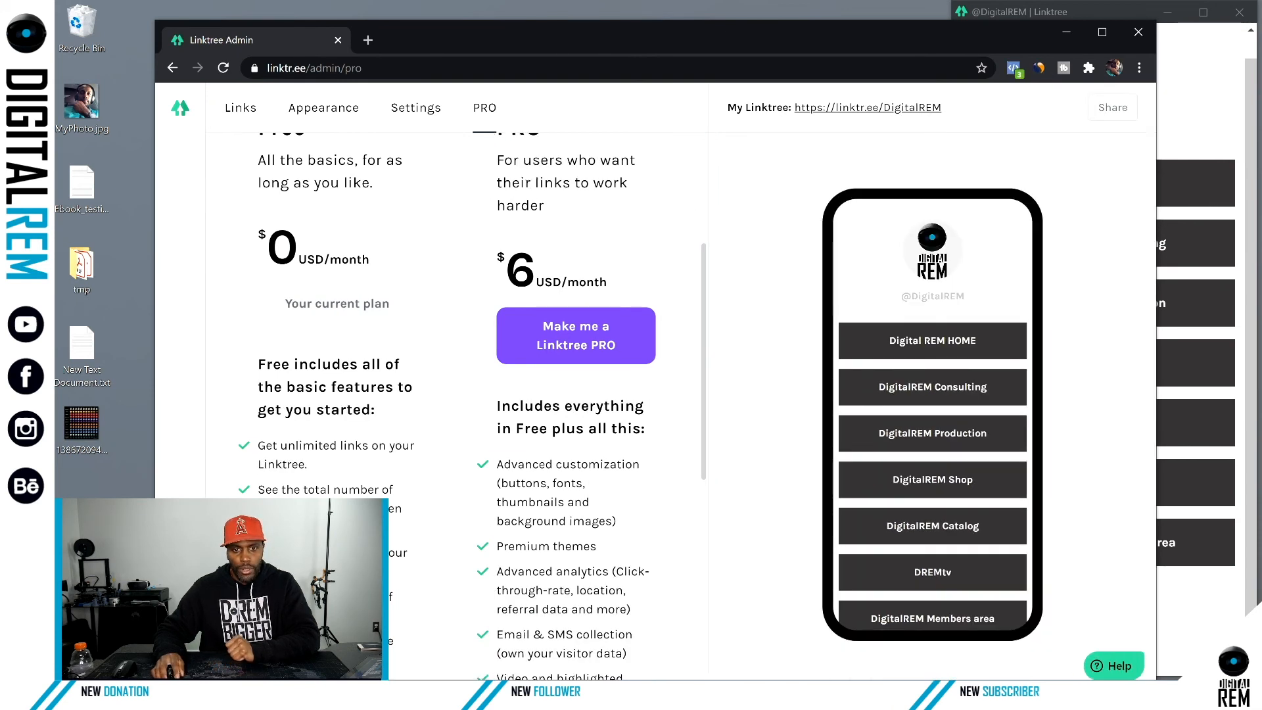
{"action": "scroll", "coordinate": [595, 322], "scroll_direction": "down", "scroll_amount": 4}
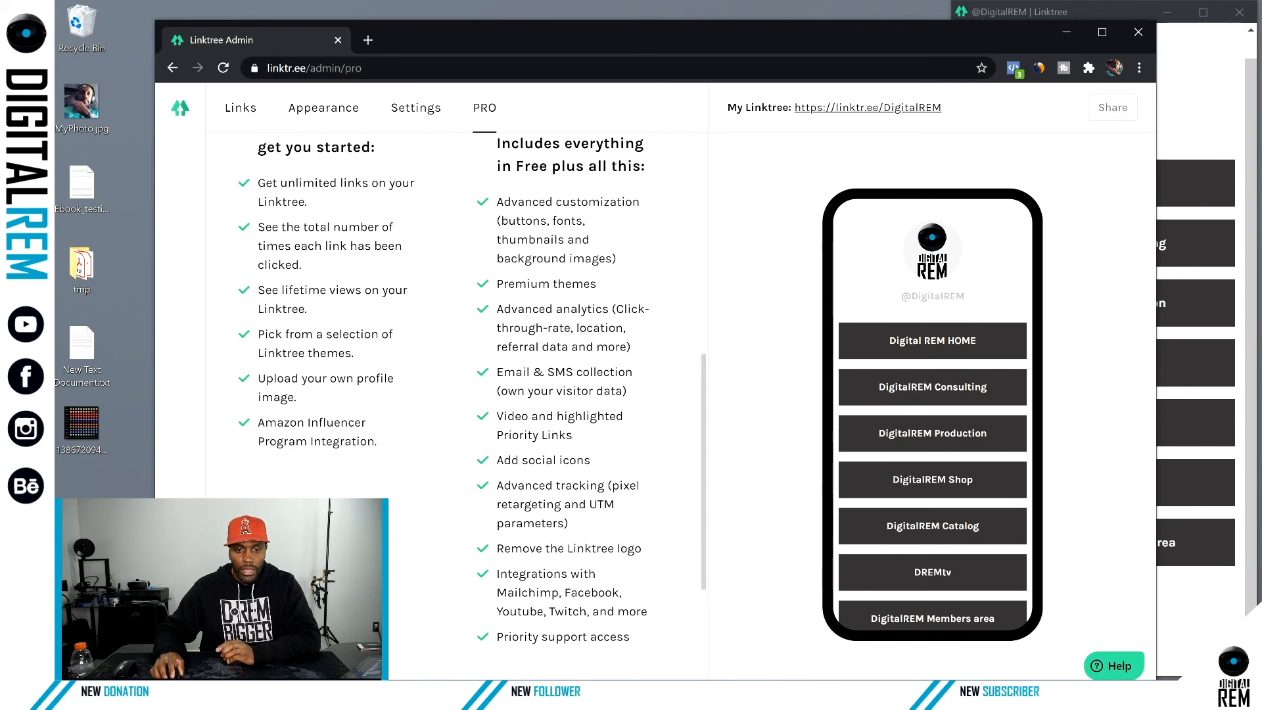
{"action": "scroll", "coordinate": [562, 385], "scroll_direction": "up", "scroll_amount": 7}
{"action": "scroll", "coordinate": [562, 386], "scroll_direction": "down", "scroll_amount": 7}
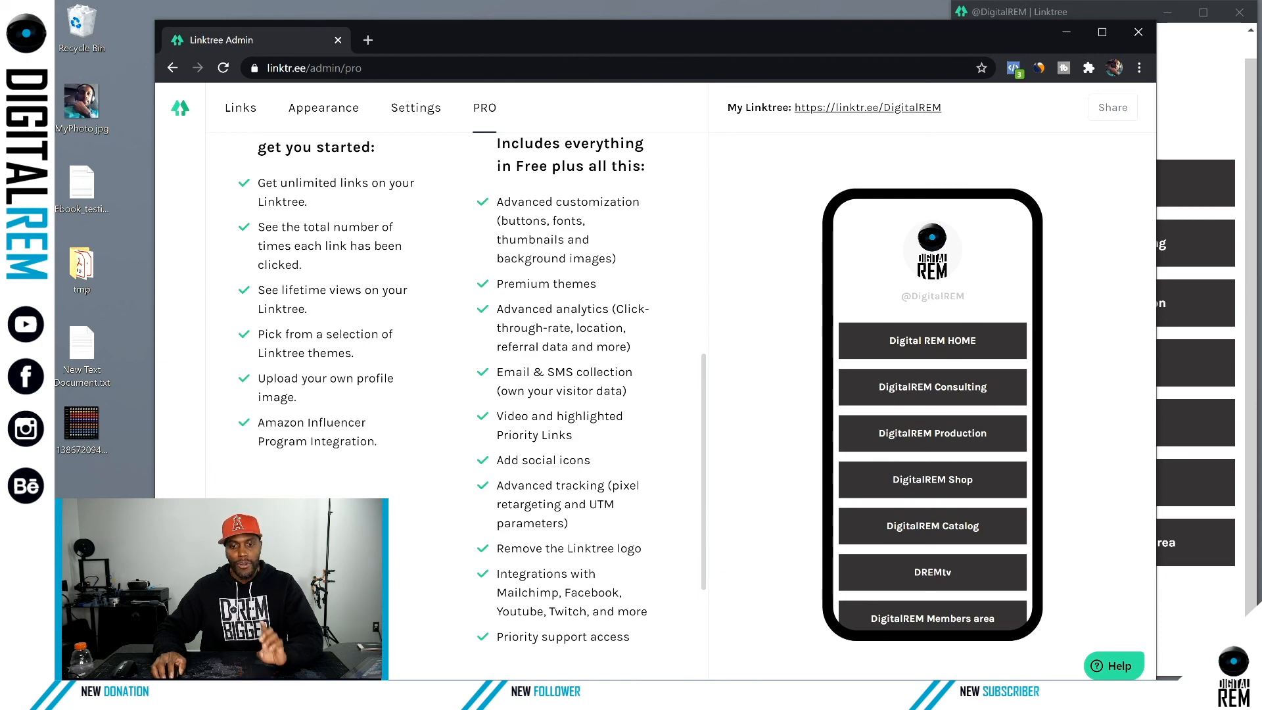
{"action": "scroll", "coordinate": [581, 534], "scroll_direction": "up", "scroll_amount": 8}
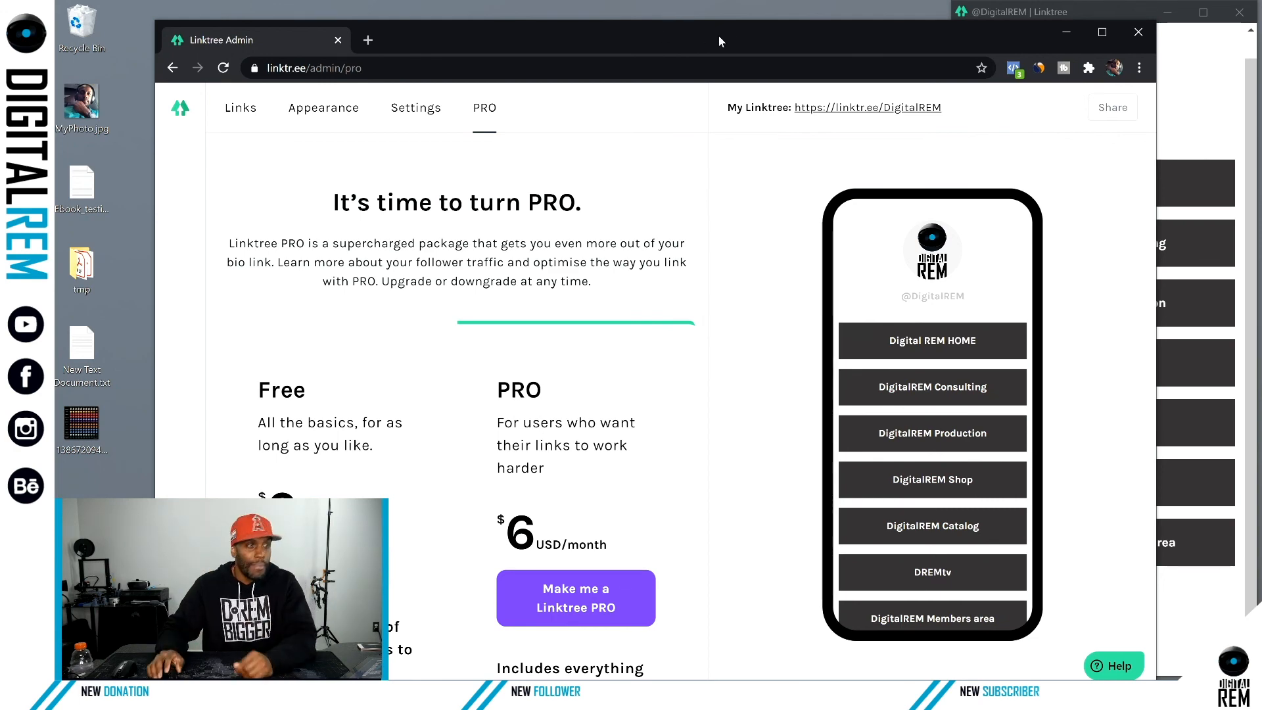
{"action": "left_click_drag", "start_coordinate": [736, 35], "coordinate": [724, 21]}
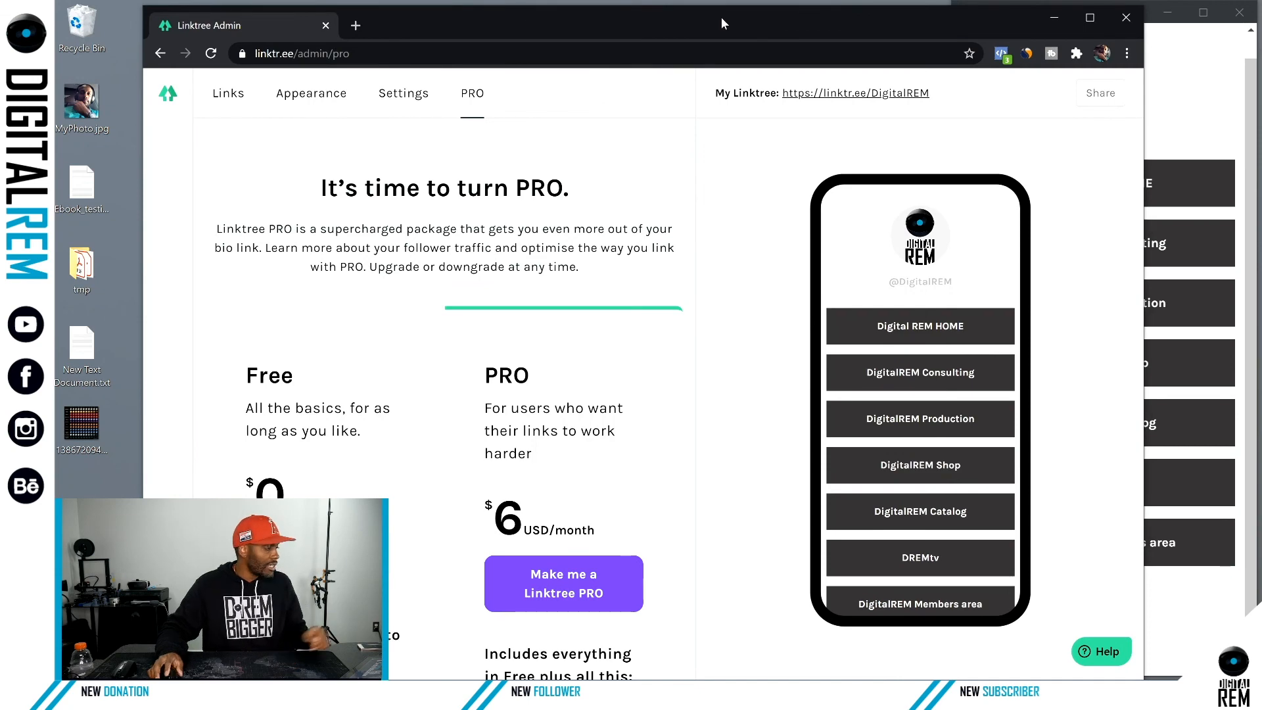